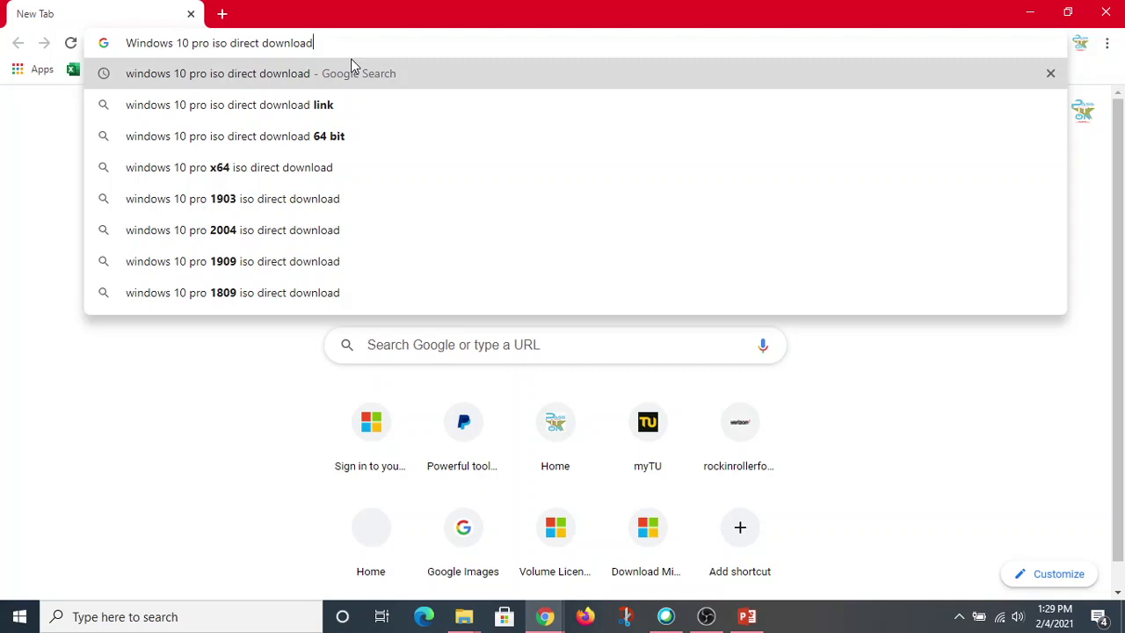
Search Google for 'windows 10 pro iso direct download' and open Microsoft's Windows 10 disc image page.
click(352, 68)
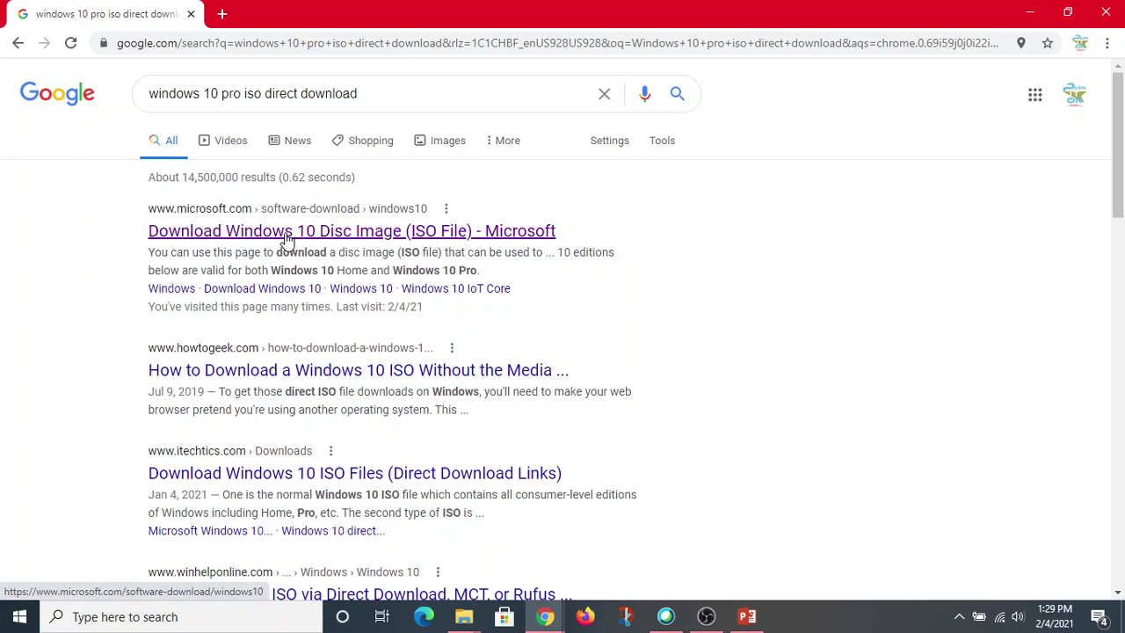
click(250, 235)
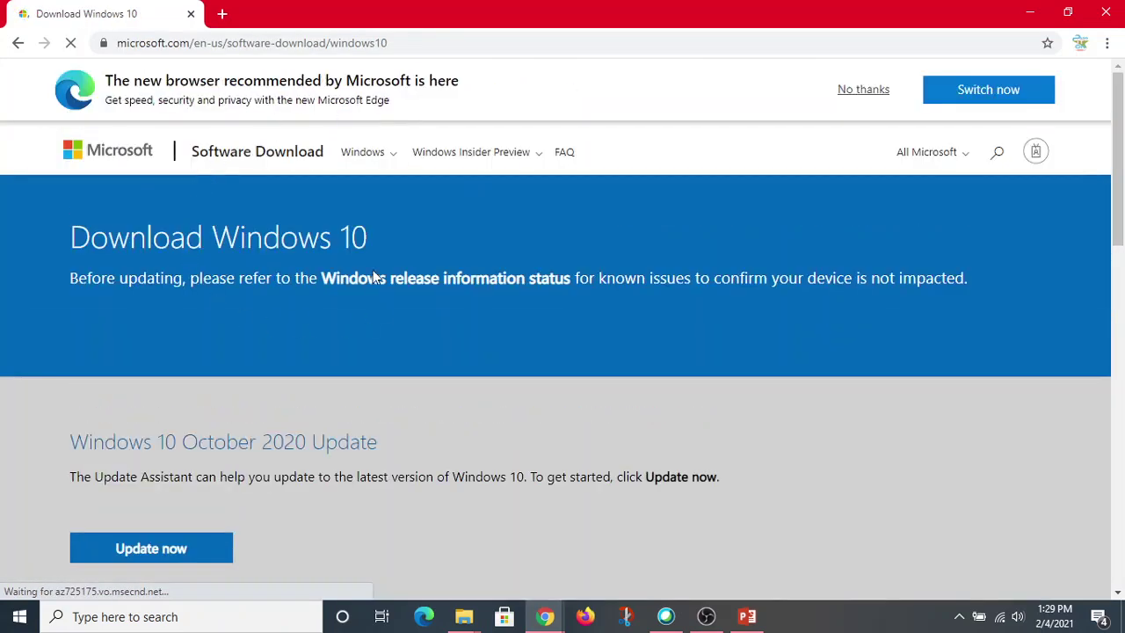
Scroll down to the 'Create Windows 10 installation media' section and its 'Download tool now' button.
drag(1120, 95, 1121, 154)
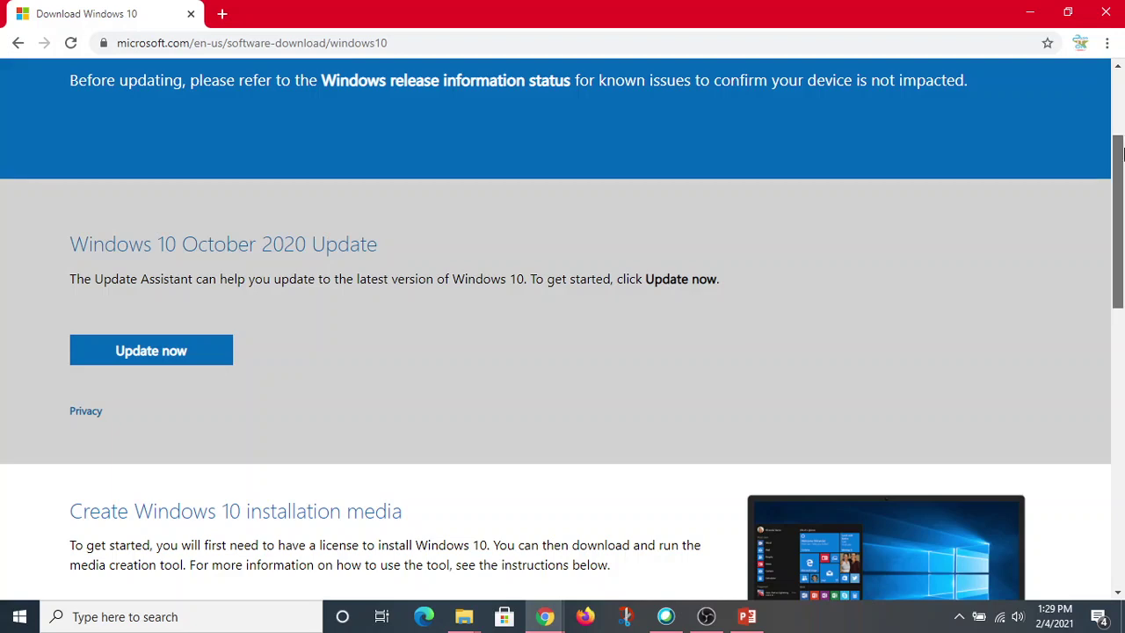
drag(1122, 155, 1120, 239)
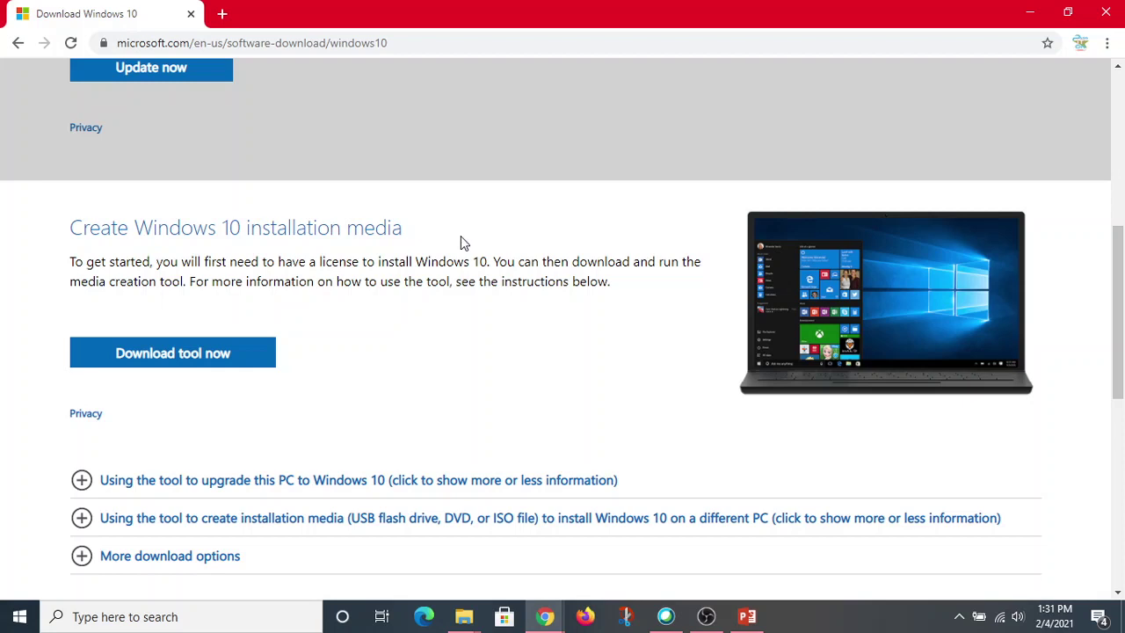
Download the MediaCreationTool .exe and run it from Chrome's download bar.
click(190, 356)
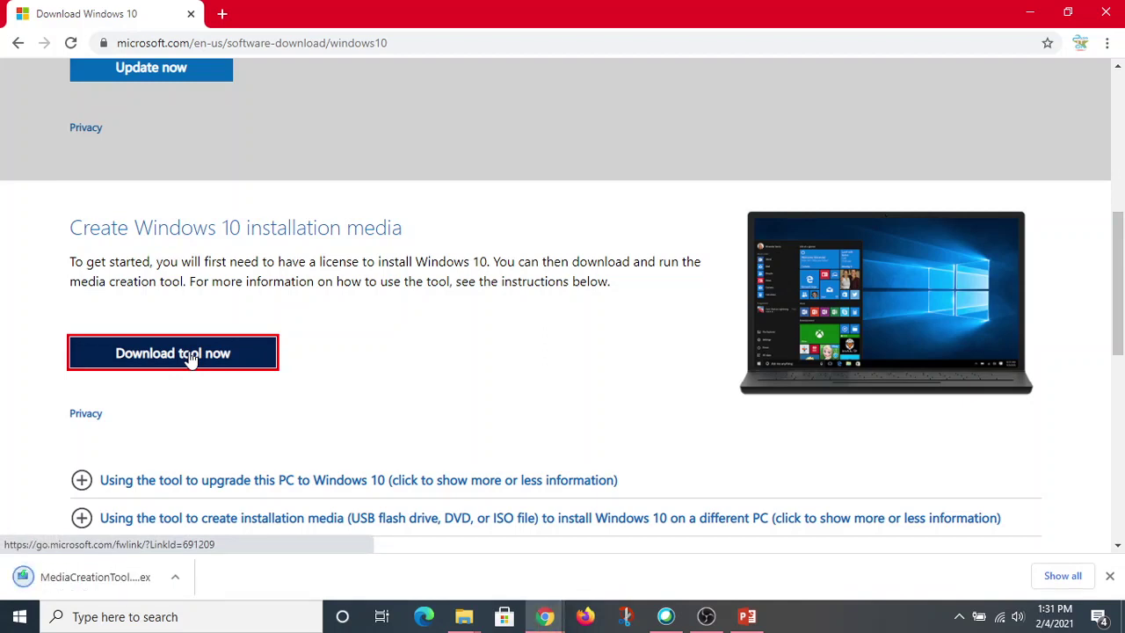
click(73, 585)
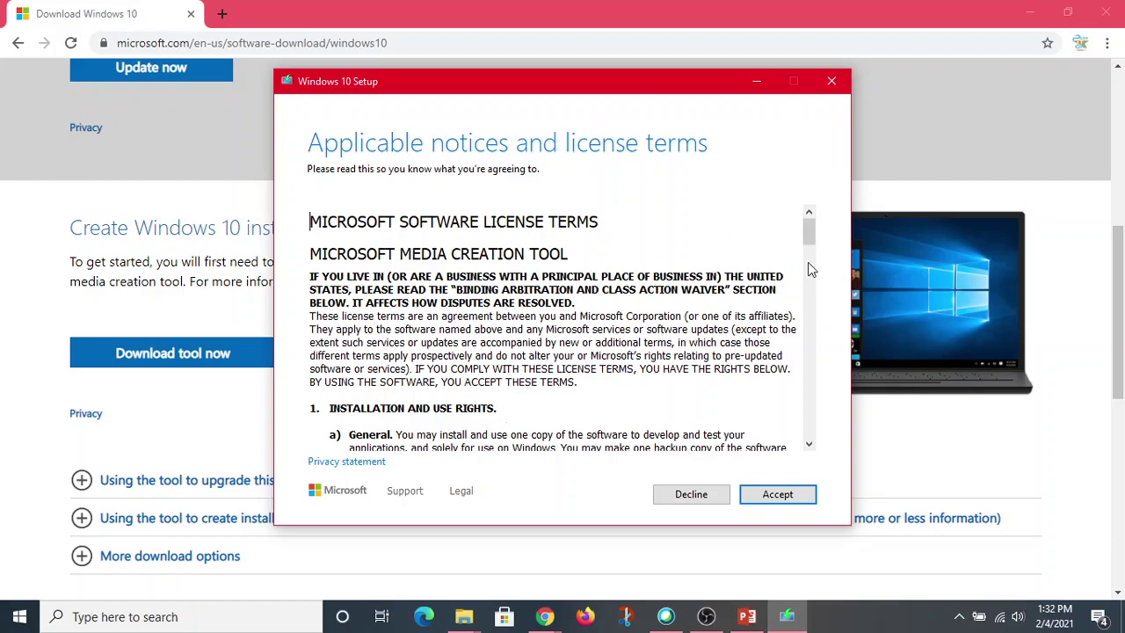
Scroll through the Windows 10 Setup license terms and accept them.
drag(809, 234, 829, 467)
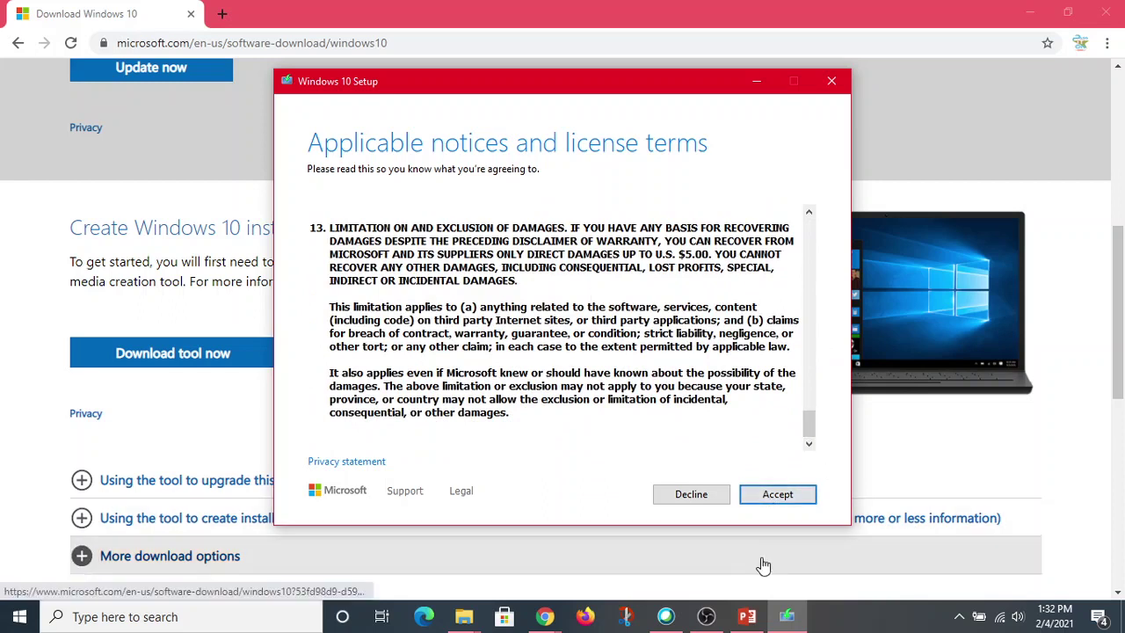
click(777, 498)
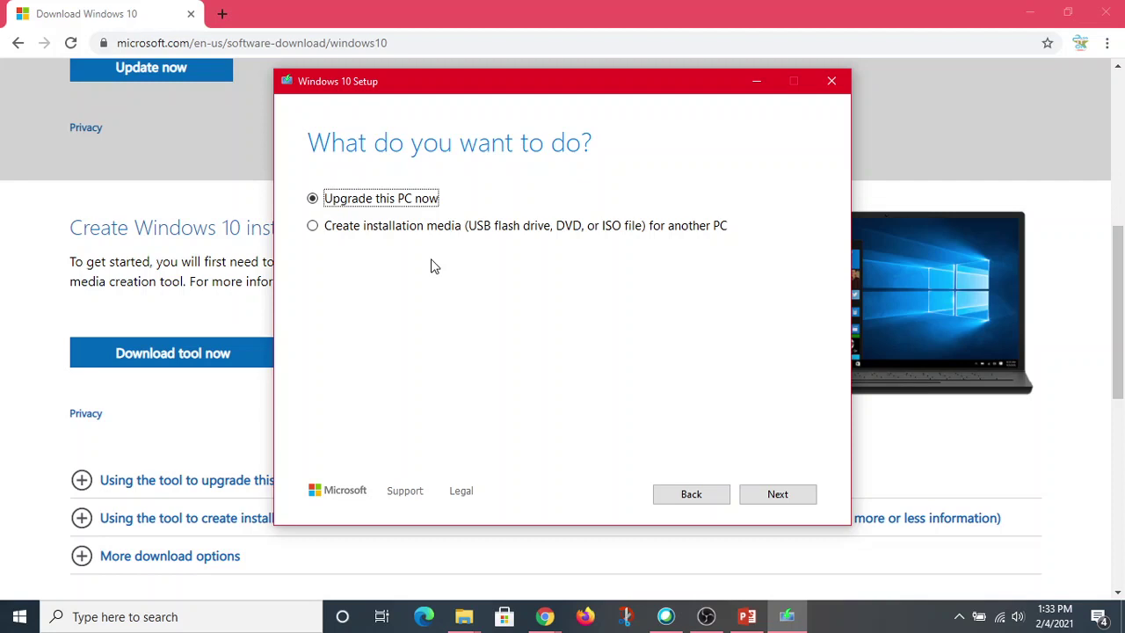
Choose Create installation media, keeping recommended English (United States), Windows 10, 64-bit (x64) options.
click(366, 225)
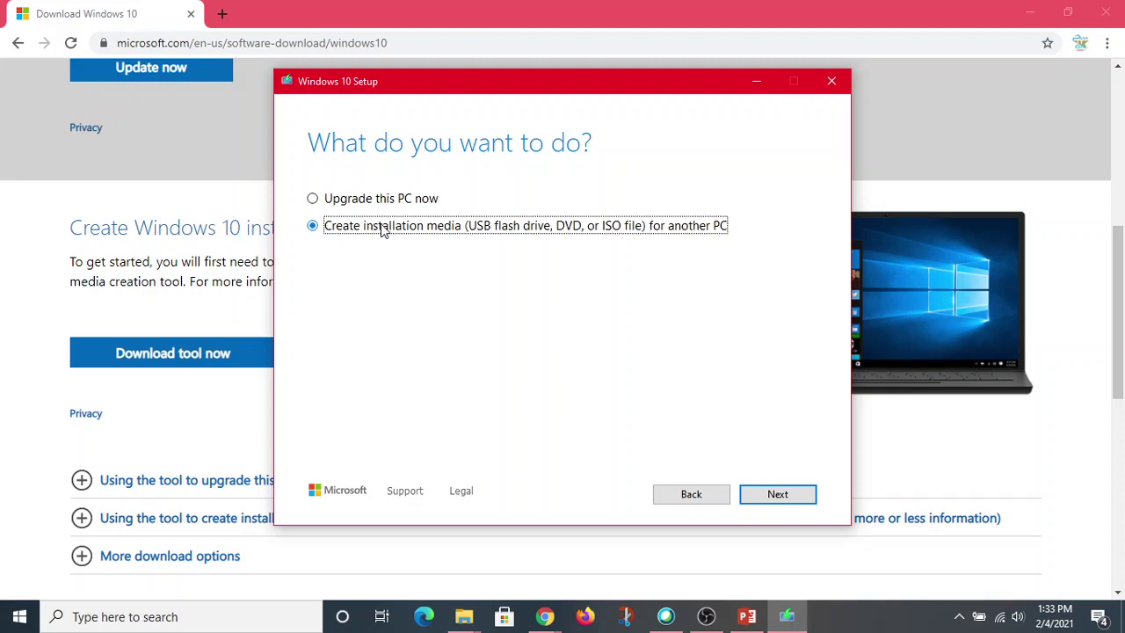
click(776, 495)
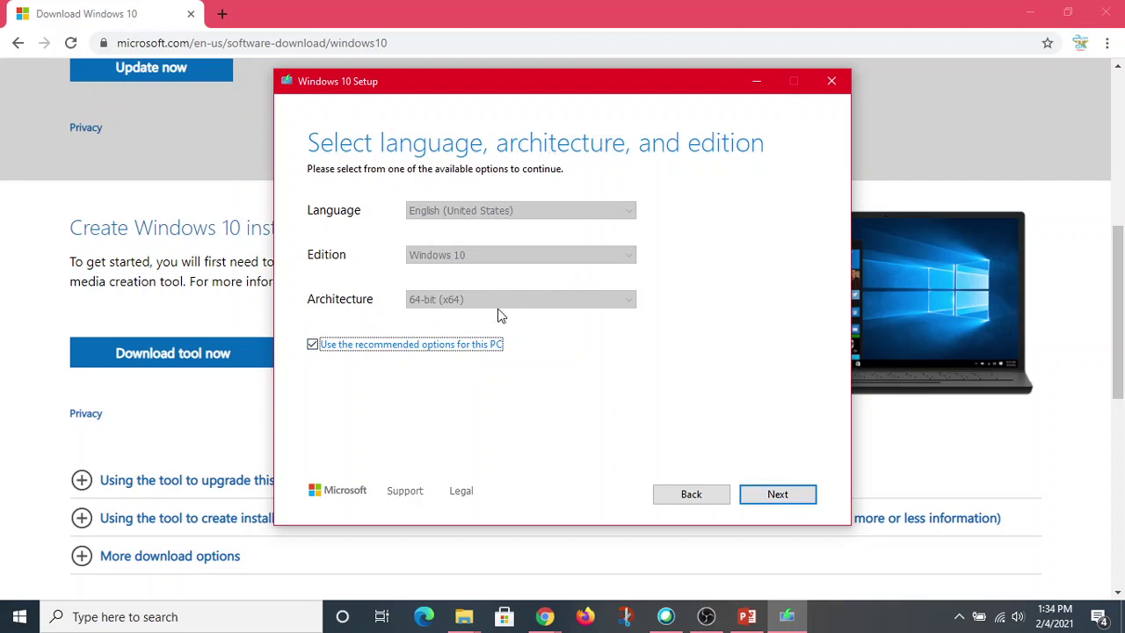
click(314, 347)
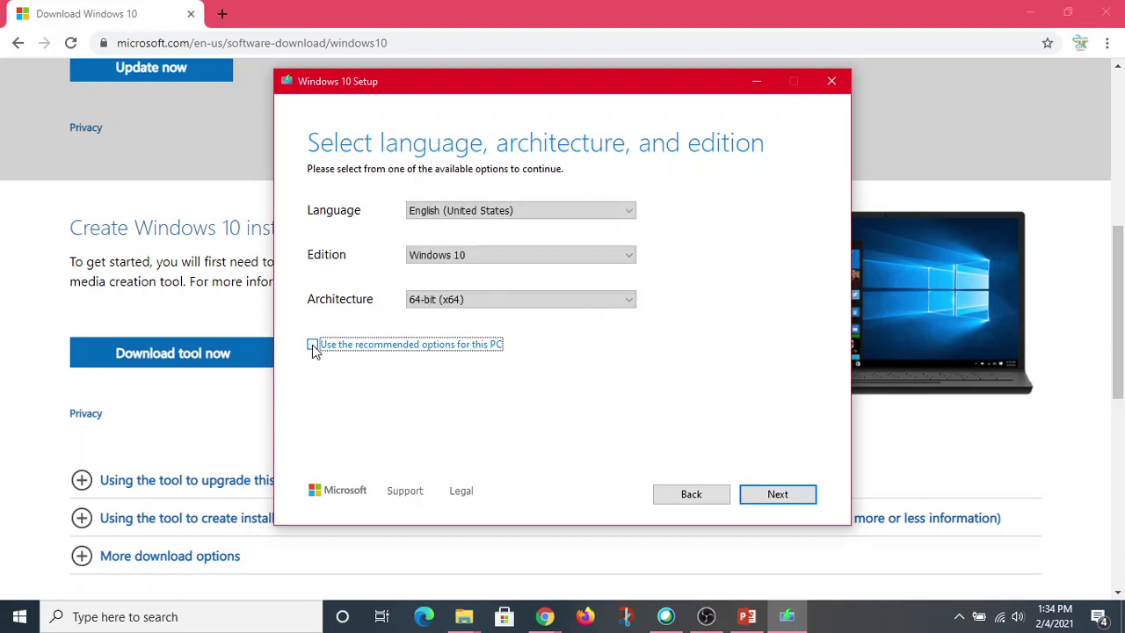
click(628, 256)
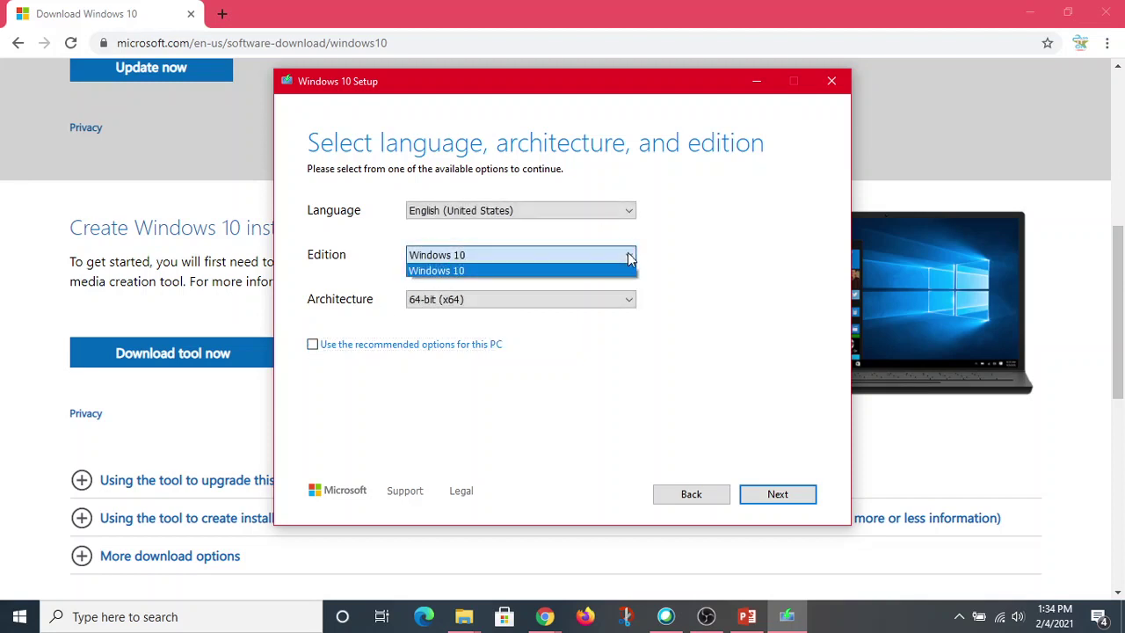
click(665, 227)
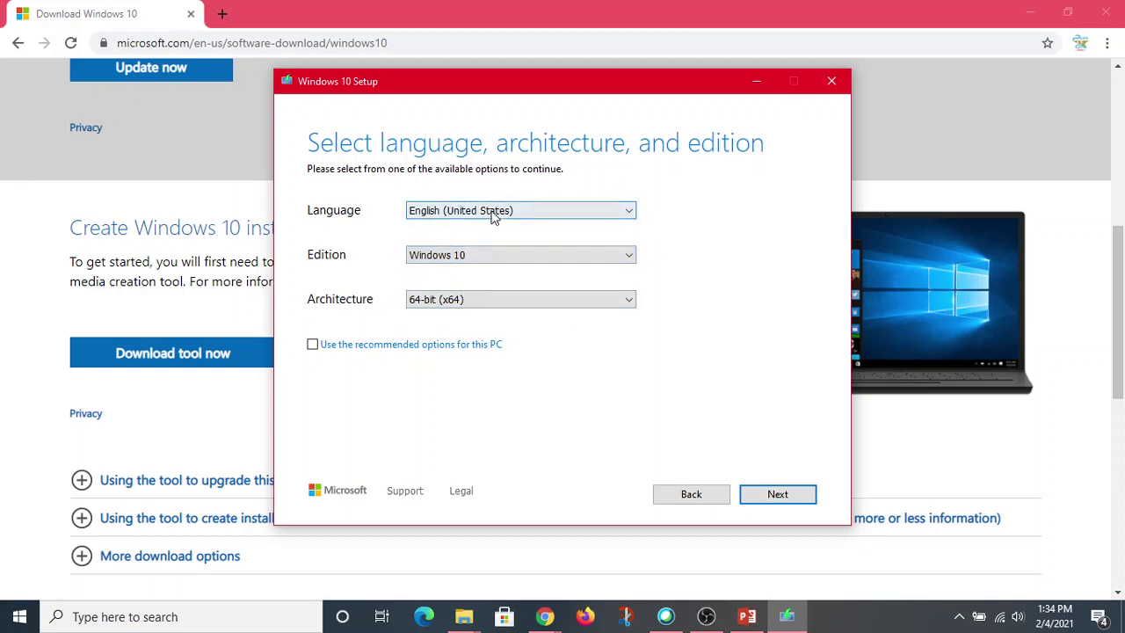
click(541, 299)
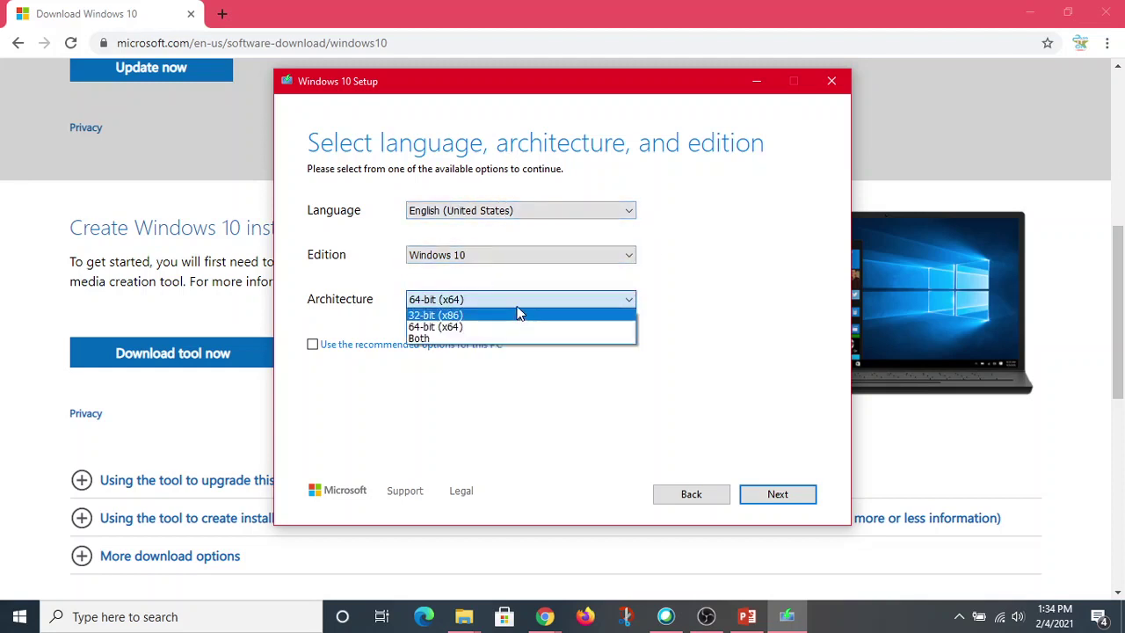
click(596, 332)
click(575, 212)
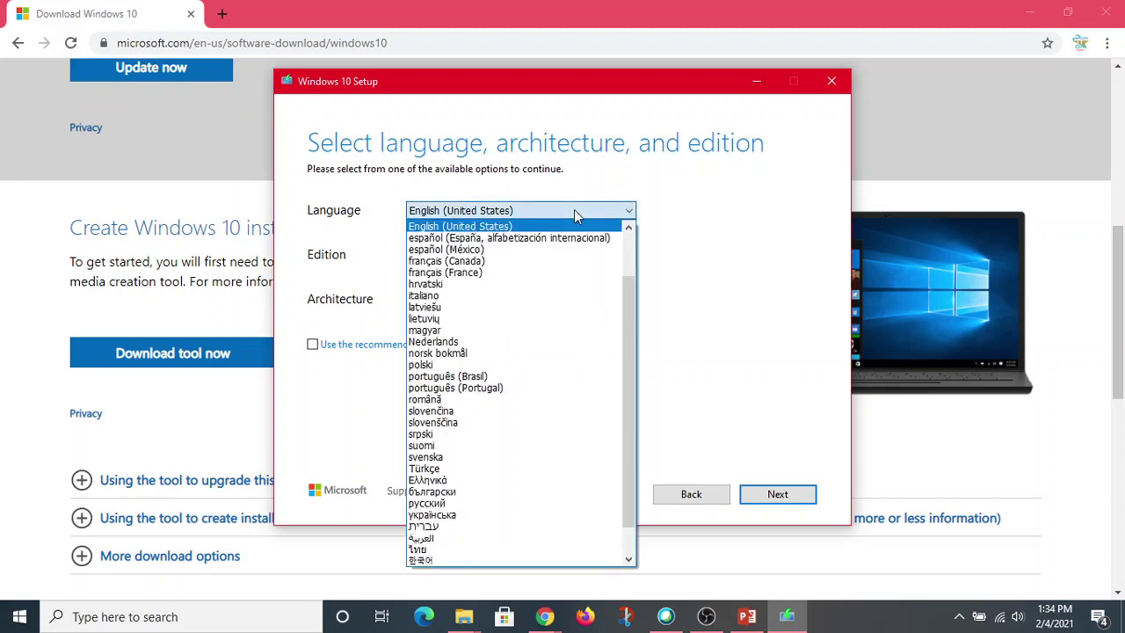
click(574, 212)
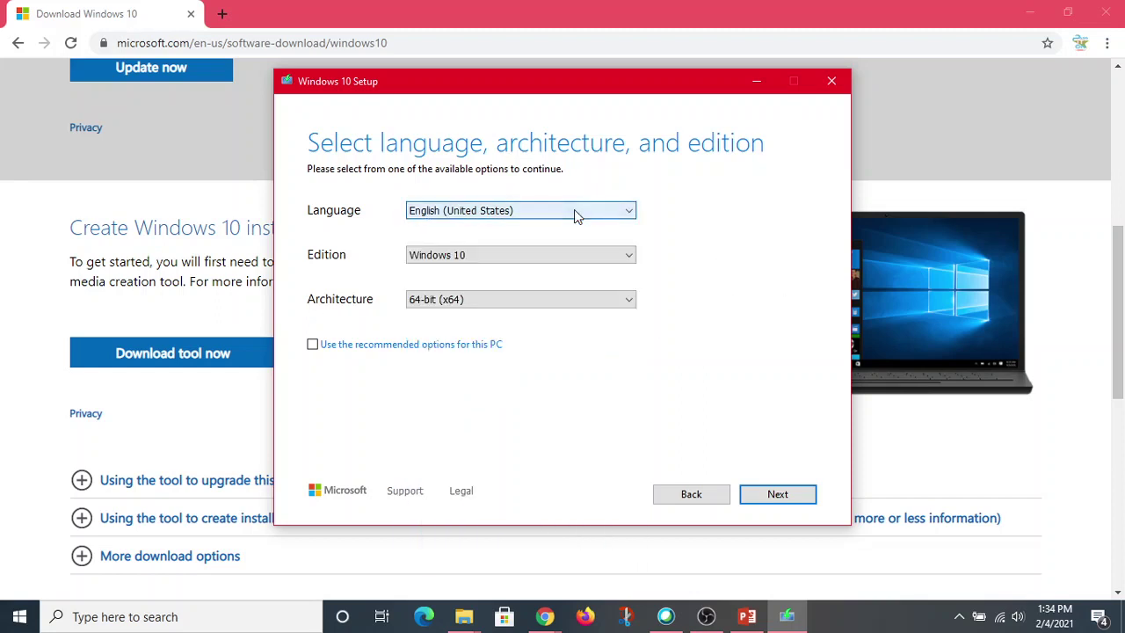
click(322, 345)
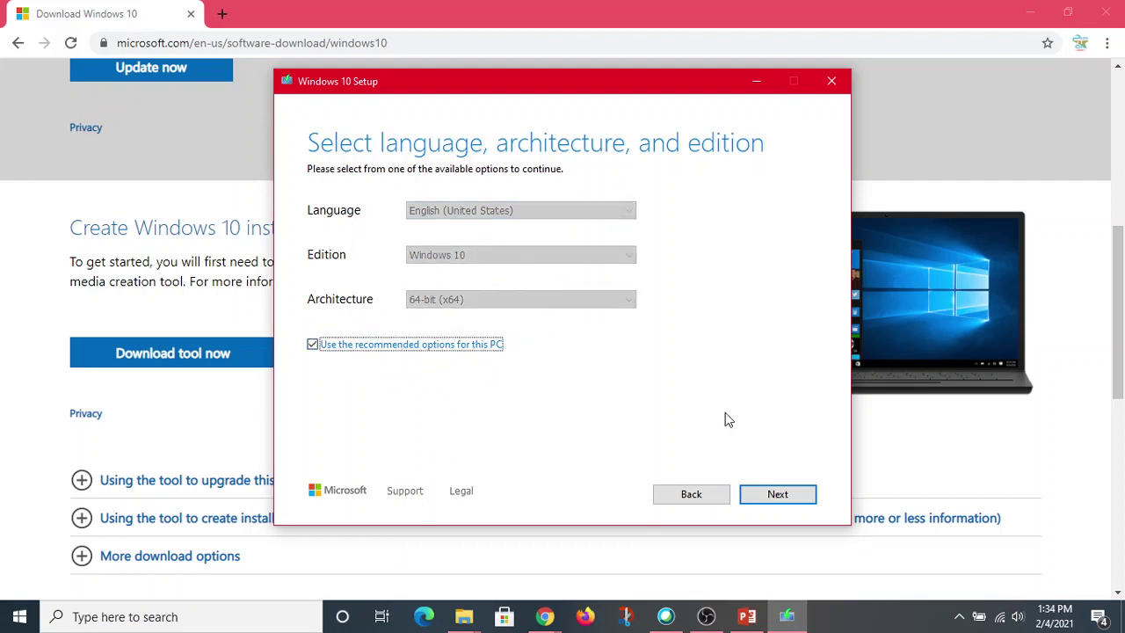
click(795, 494)
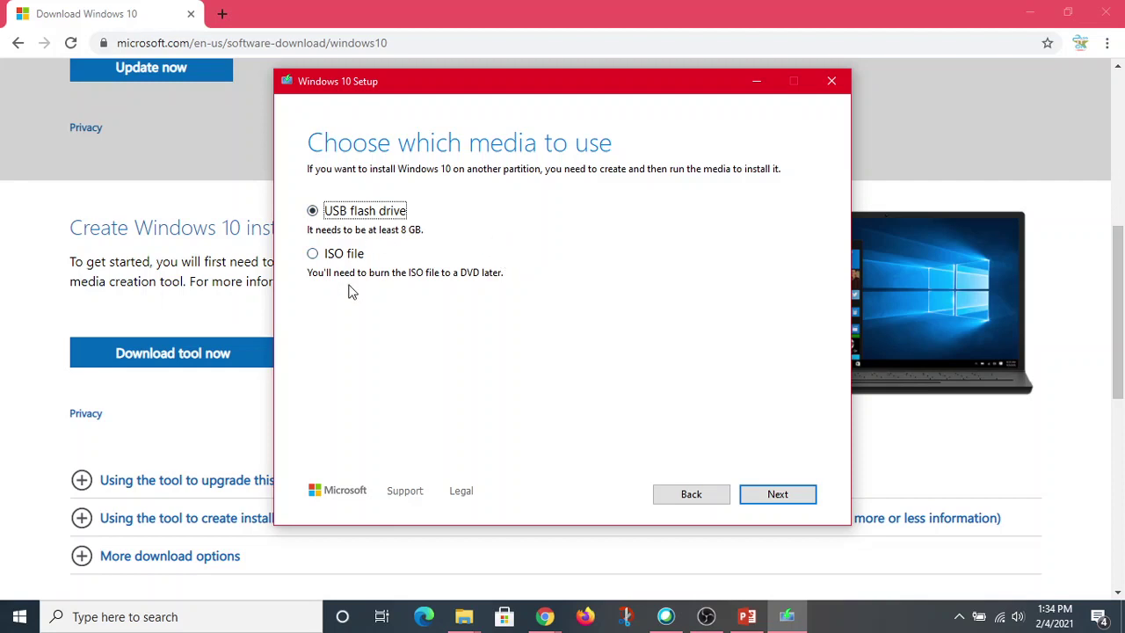
Select the ISO file option, then quit the setup tool and confirm Yes.
click(315, 255)
click(832, 82)
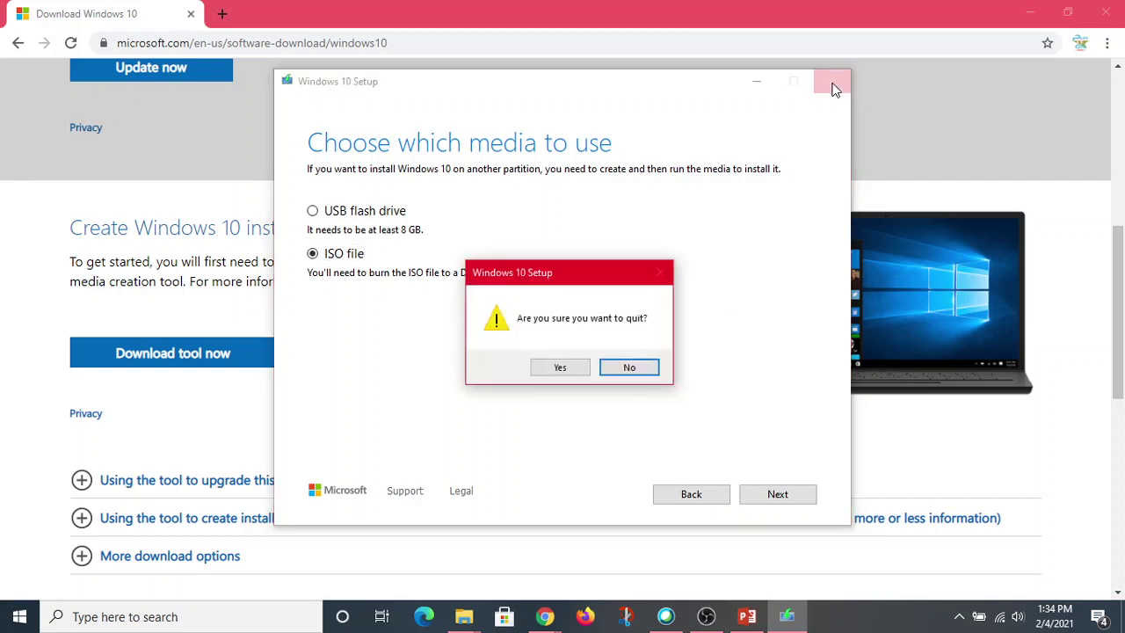
click(560, 368)
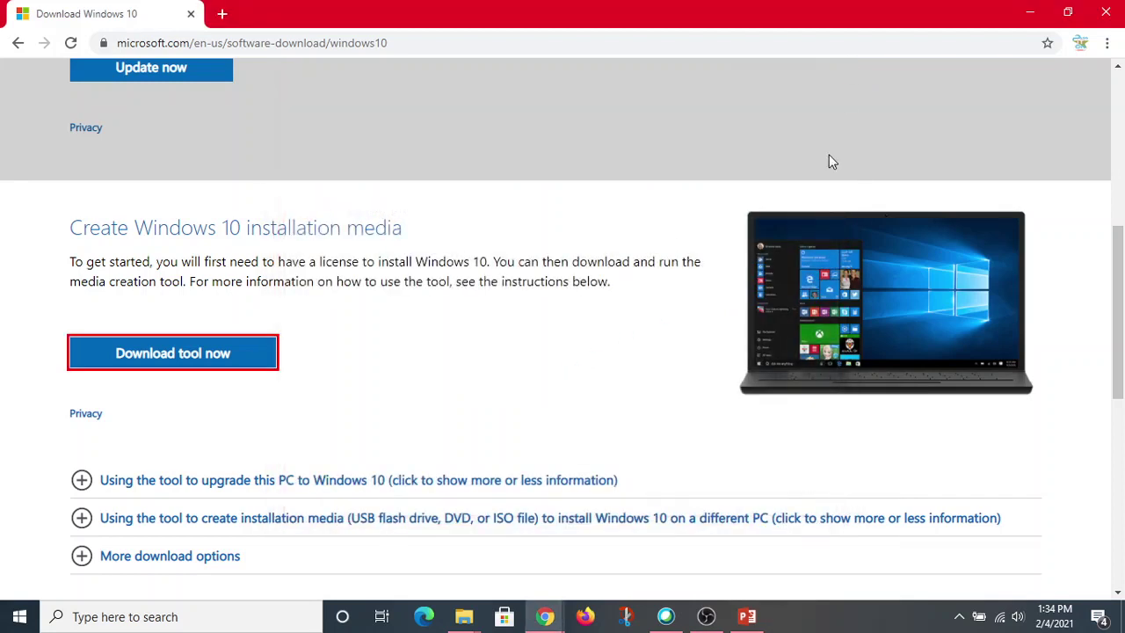
Check the ISOs folder holding the 4.56 GB Windows10Pro image, then minimize File Explorer.
click(465, 619)
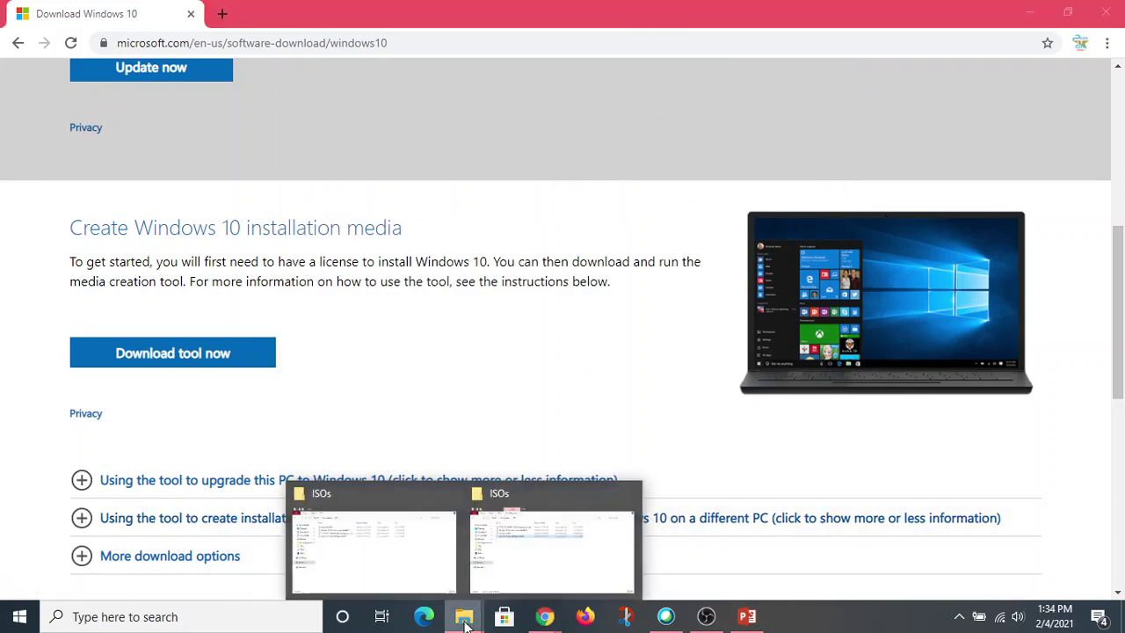
click(392, 564)
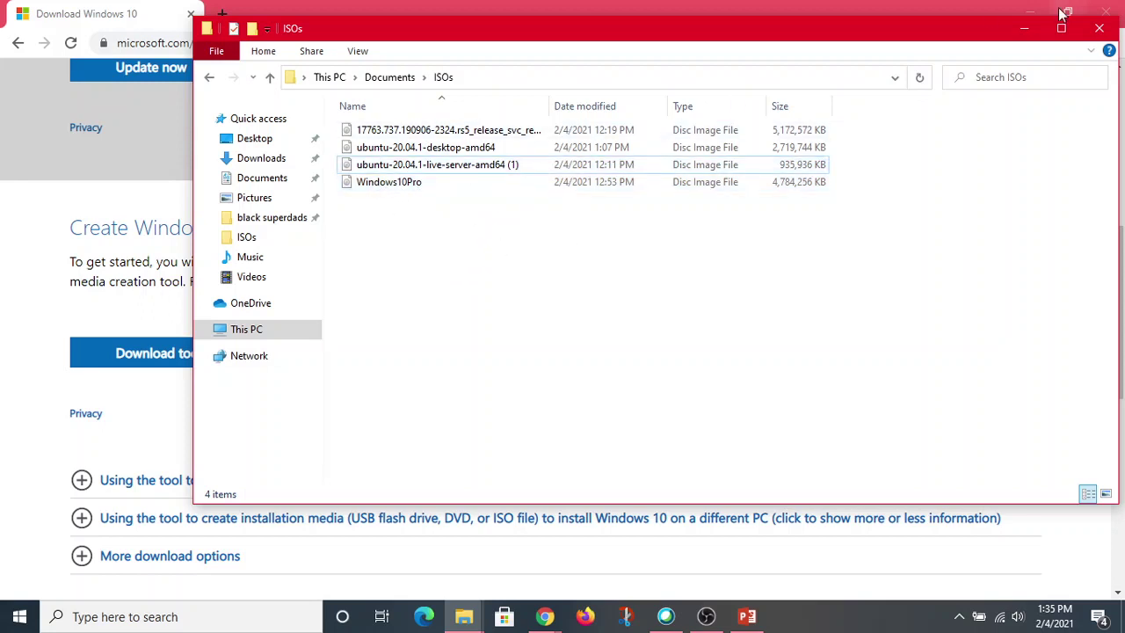
click(1024, 35)
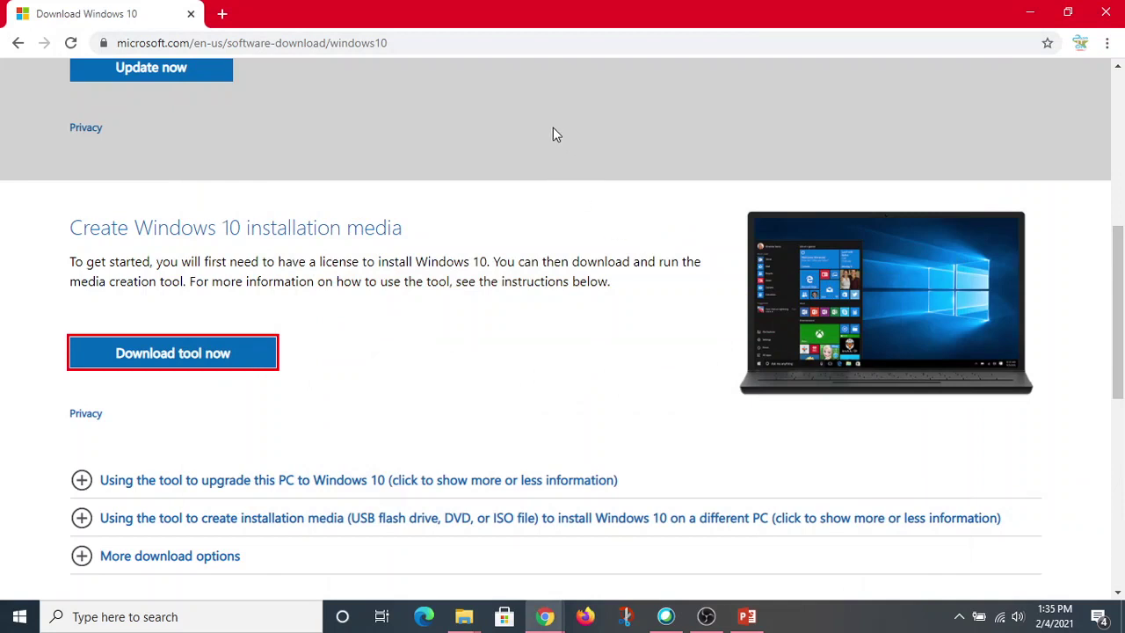
Replace the address bar contents with a Google search for 'windows server 2019 iso'.
click(428, 40)
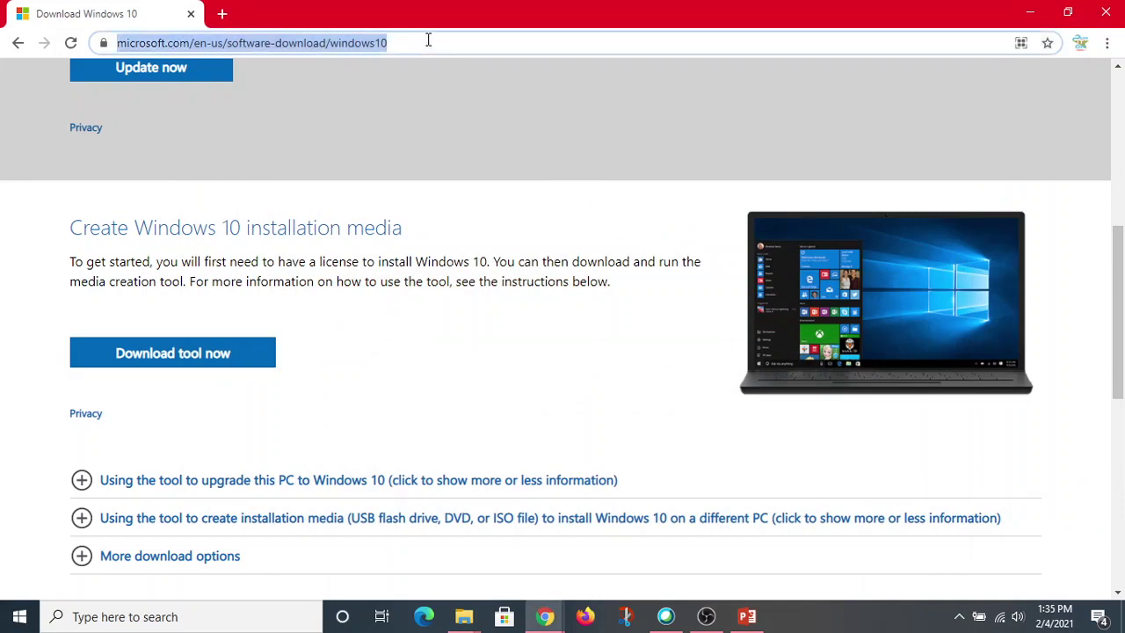
key(BackSpace)
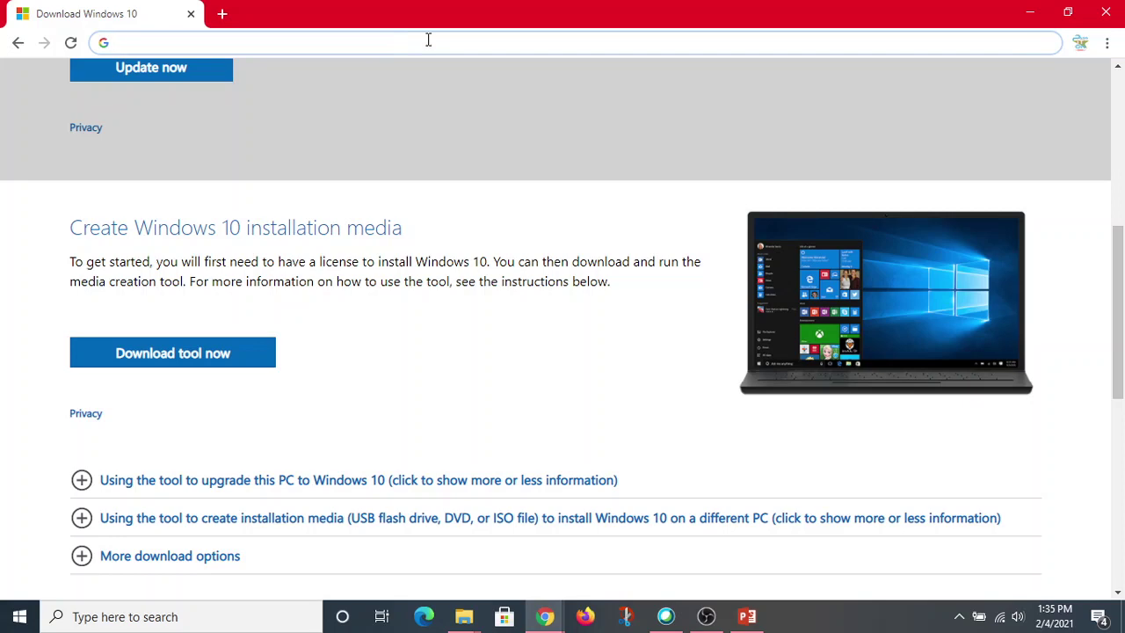
text(windo)
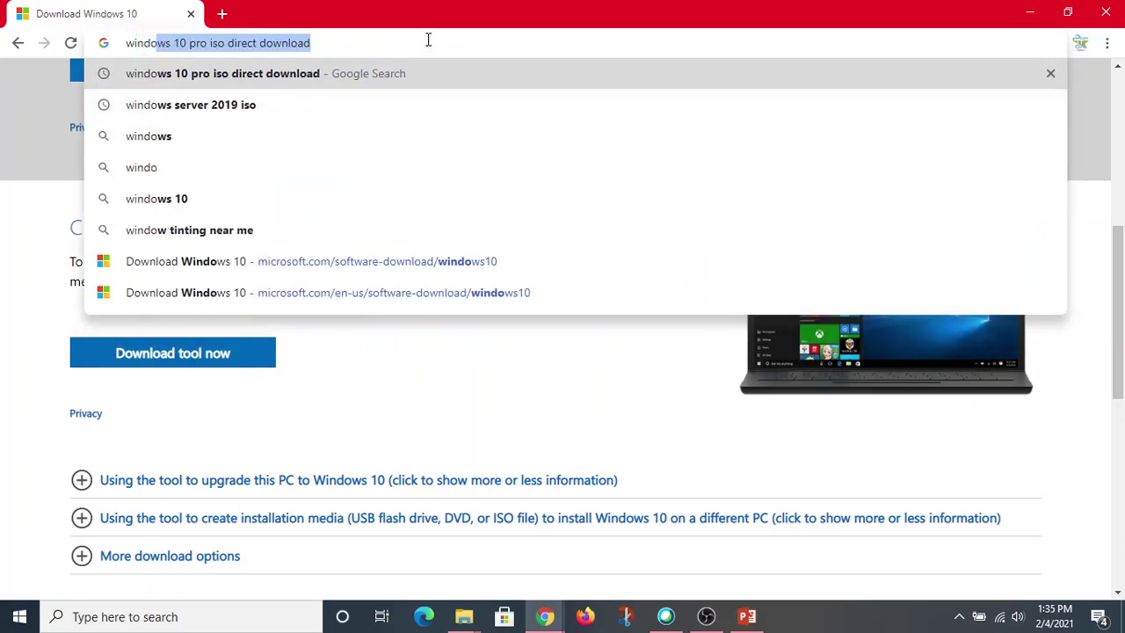
text(ws server)
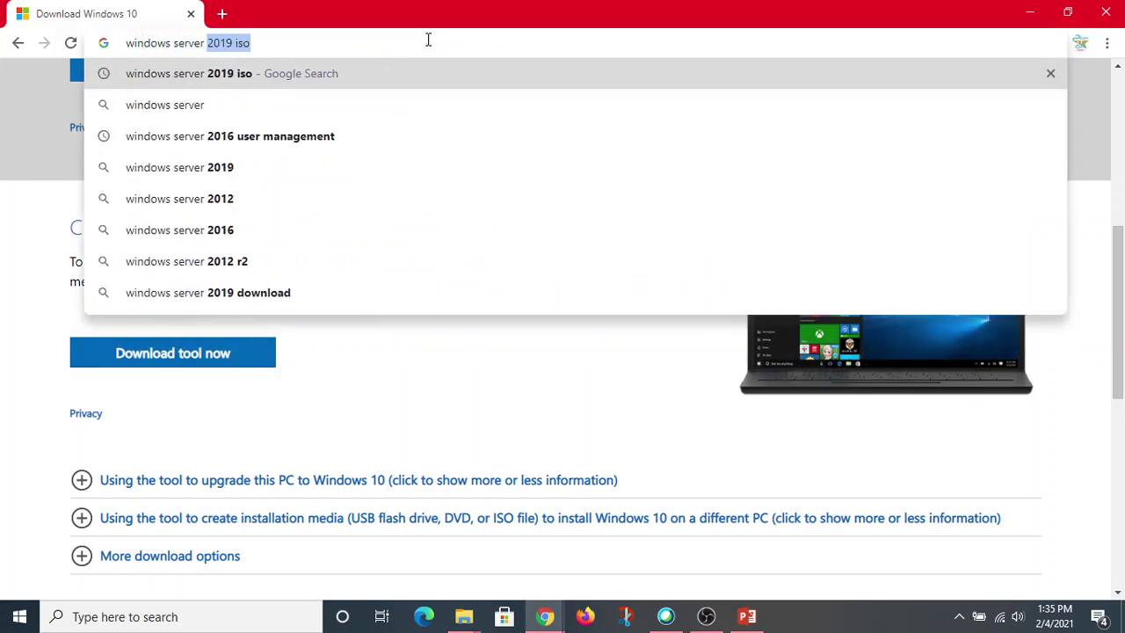
click(238, 73)
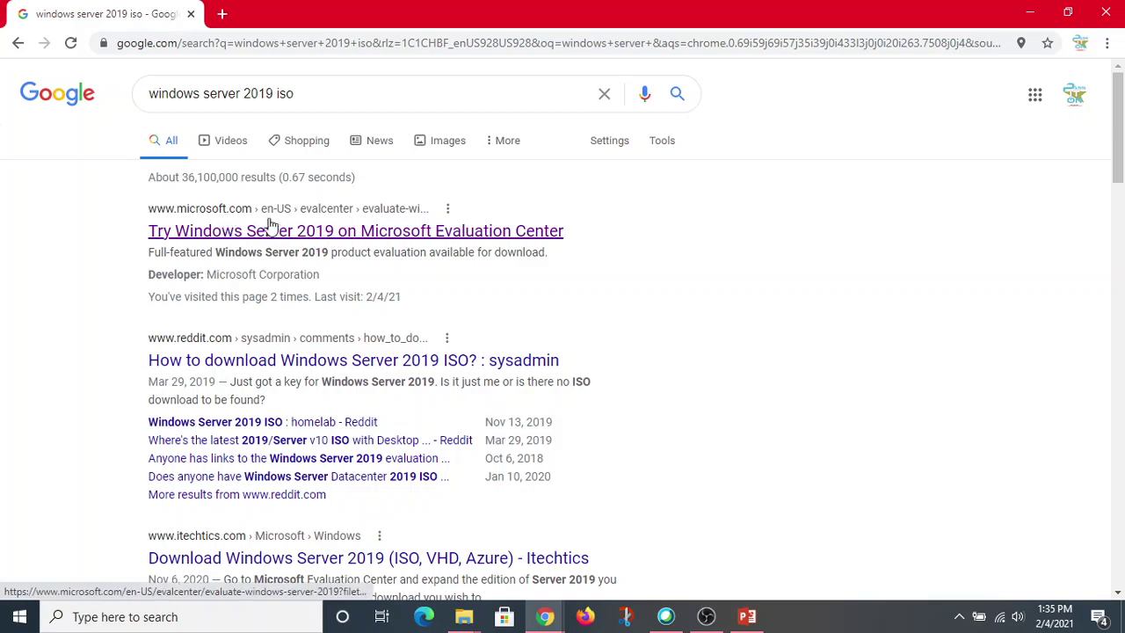
Open the Windows Server 2019 Evaluation Center result and continue with ISO to the registration form.
click(354, 231)
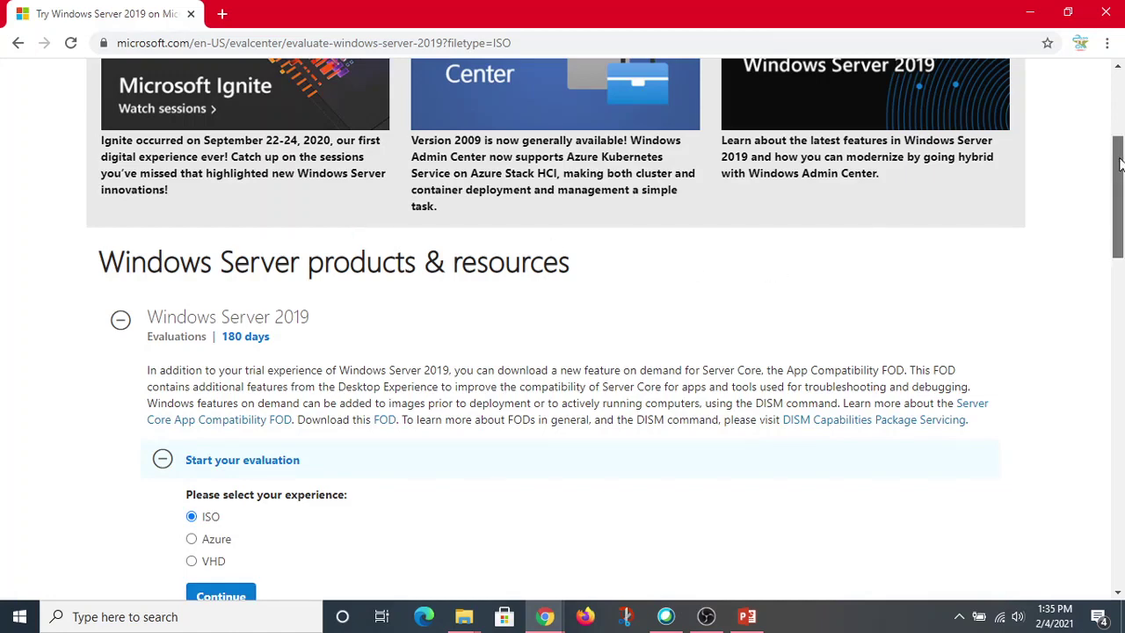
drag(1120, 165, 1121, 180)
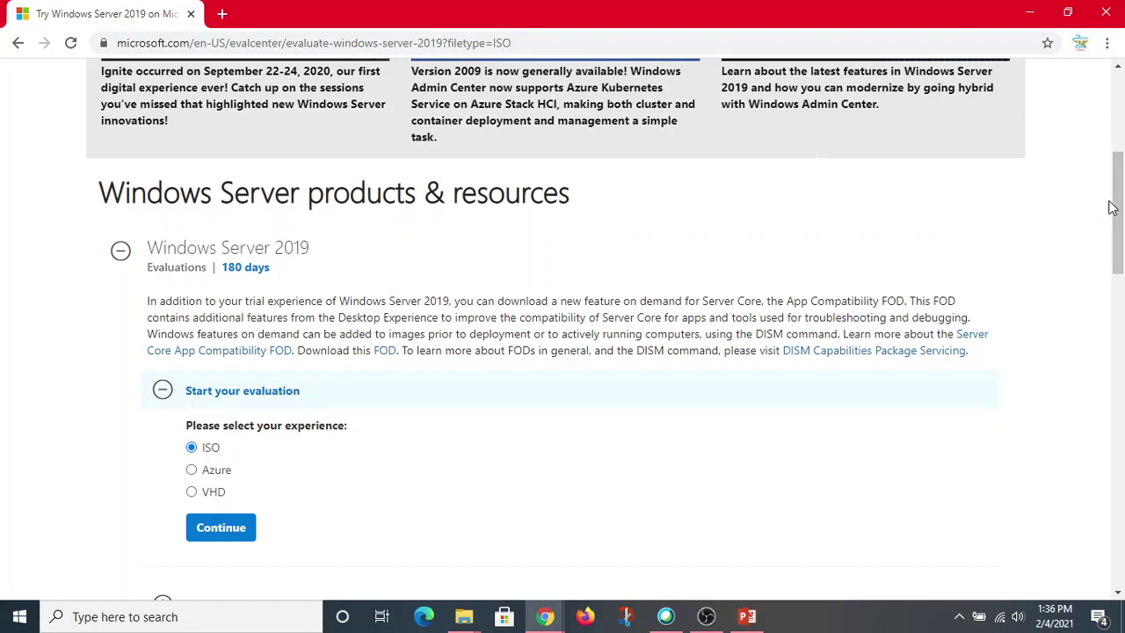
drag(1116, 210, 1122, 241)
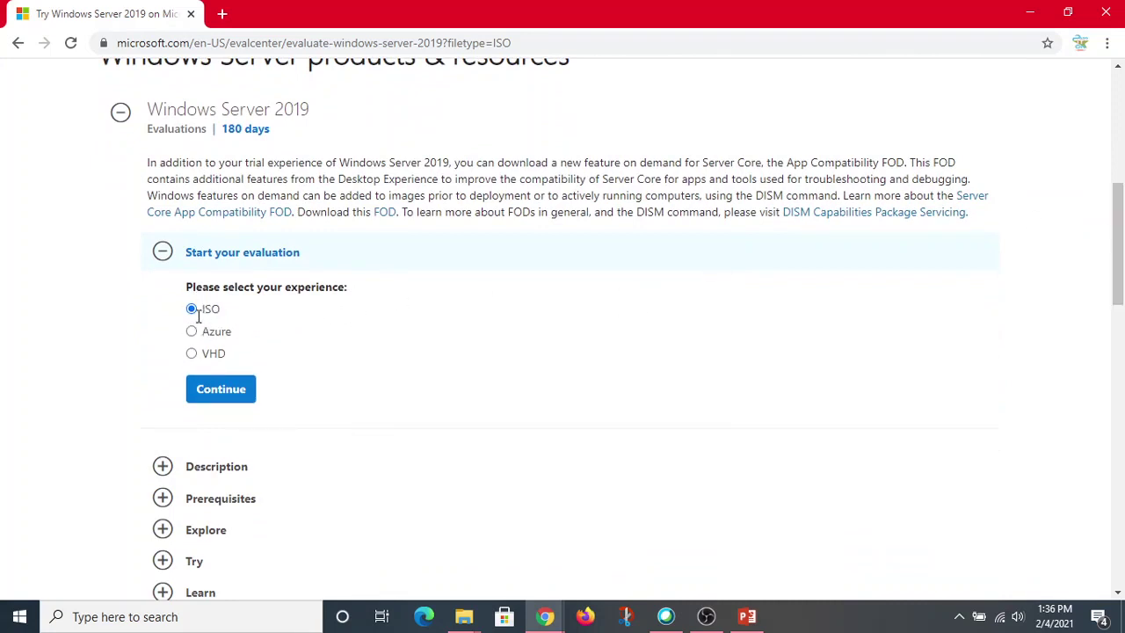
click(226, 397)
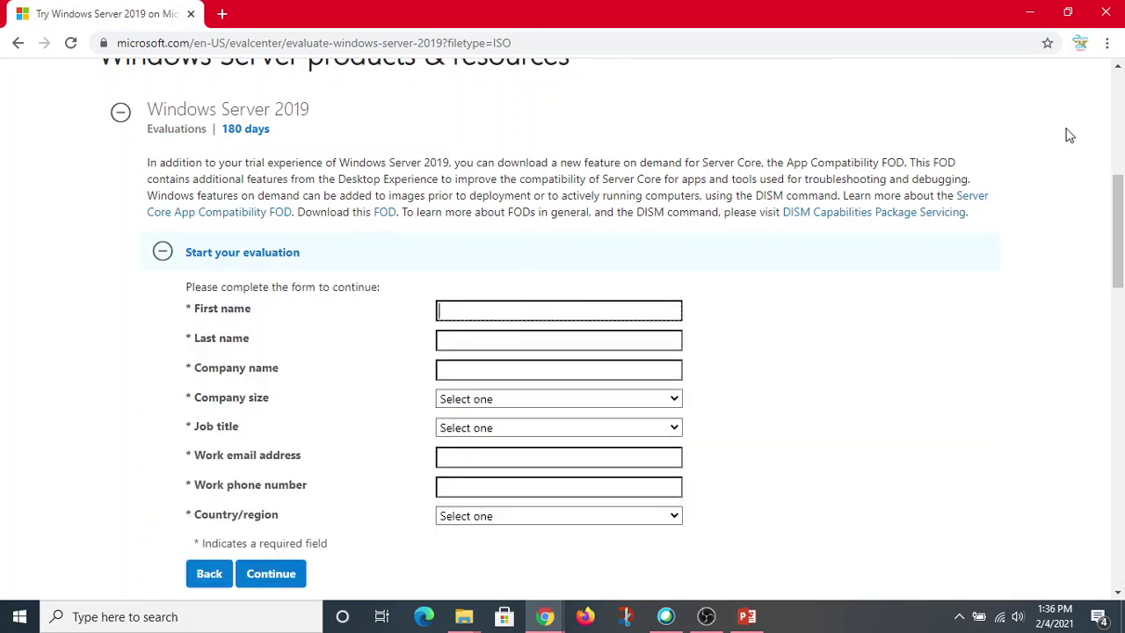
Fill the company name as Towson University and set company size to 250-999.
scroll(1117, 228, down, 2)
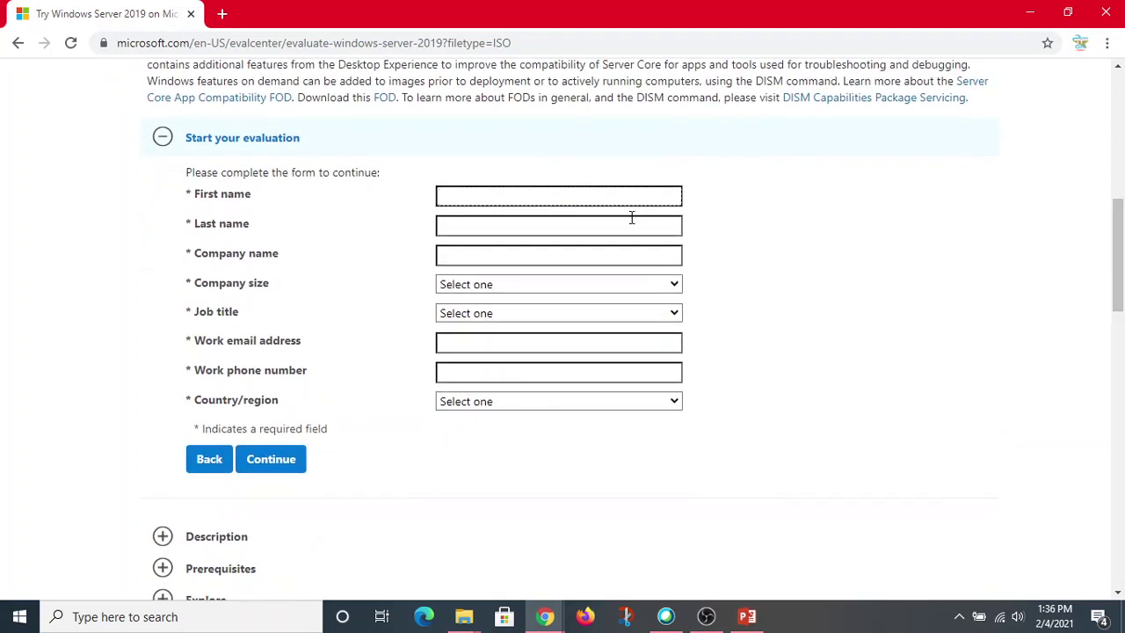
click(503, 255)
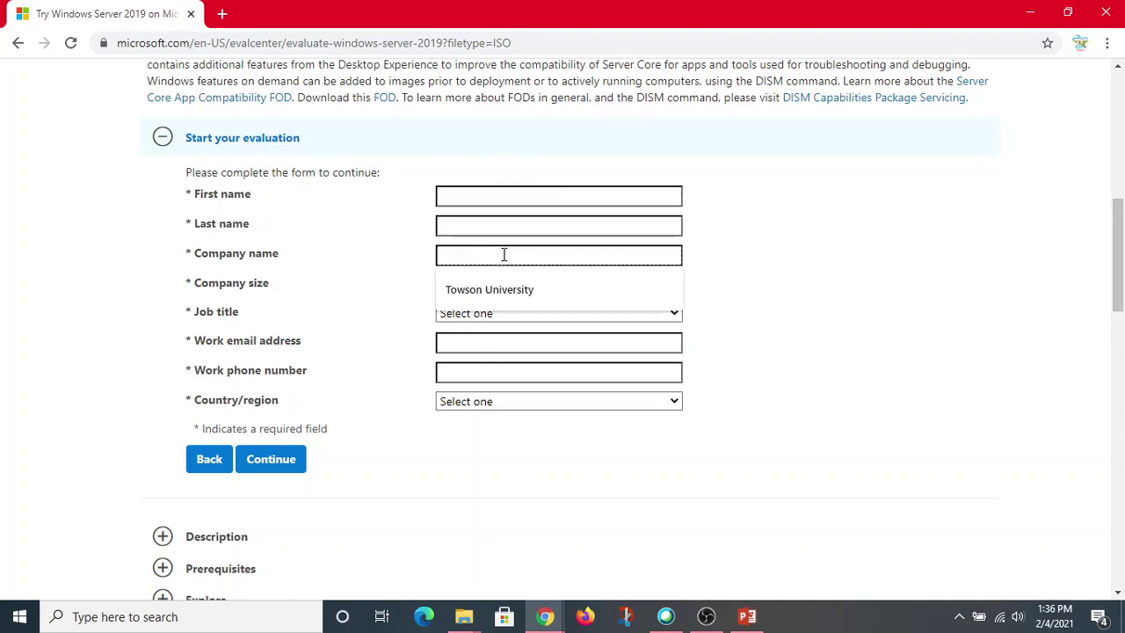
click(494, 289)
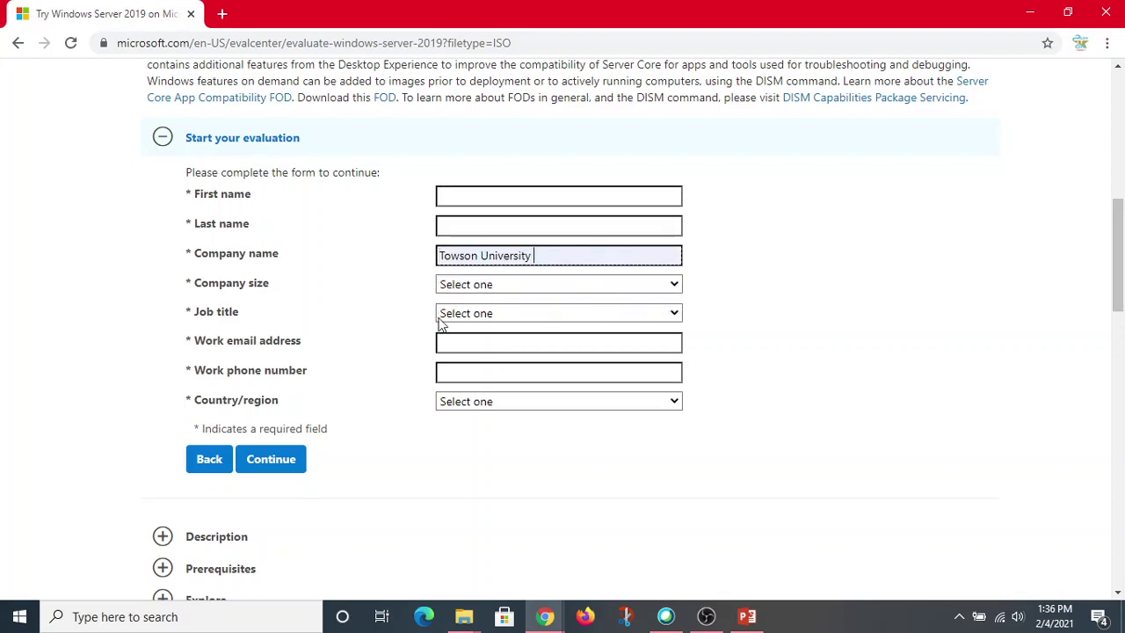
click(505, 286)
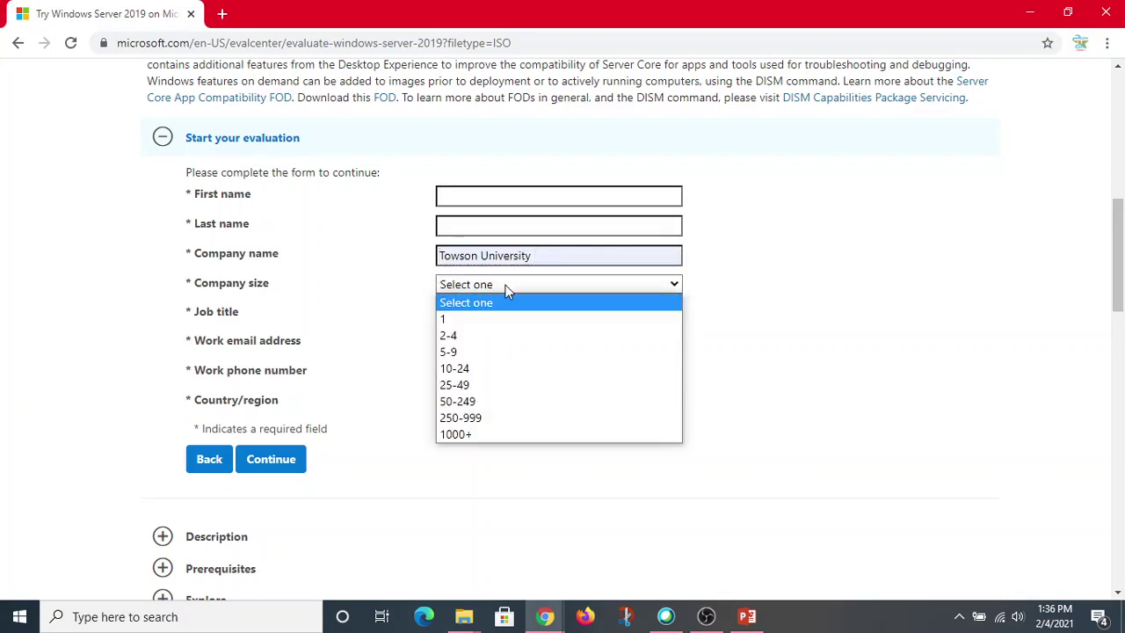
click(476, 418)
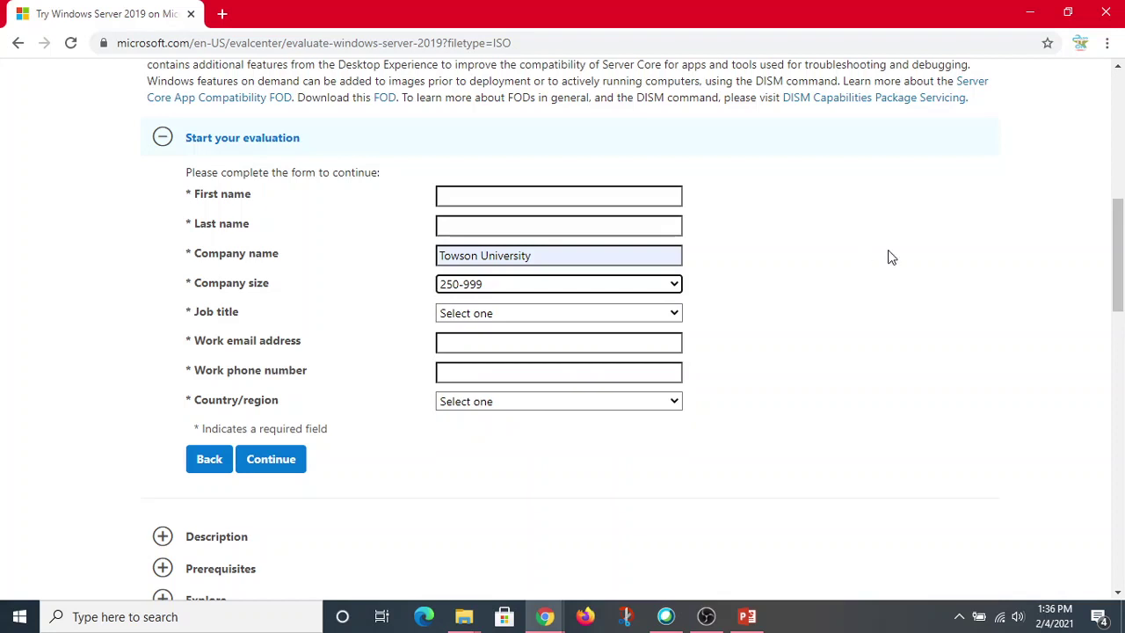
Set the job title to Researcher/Academic/Student.
click(619, 314)
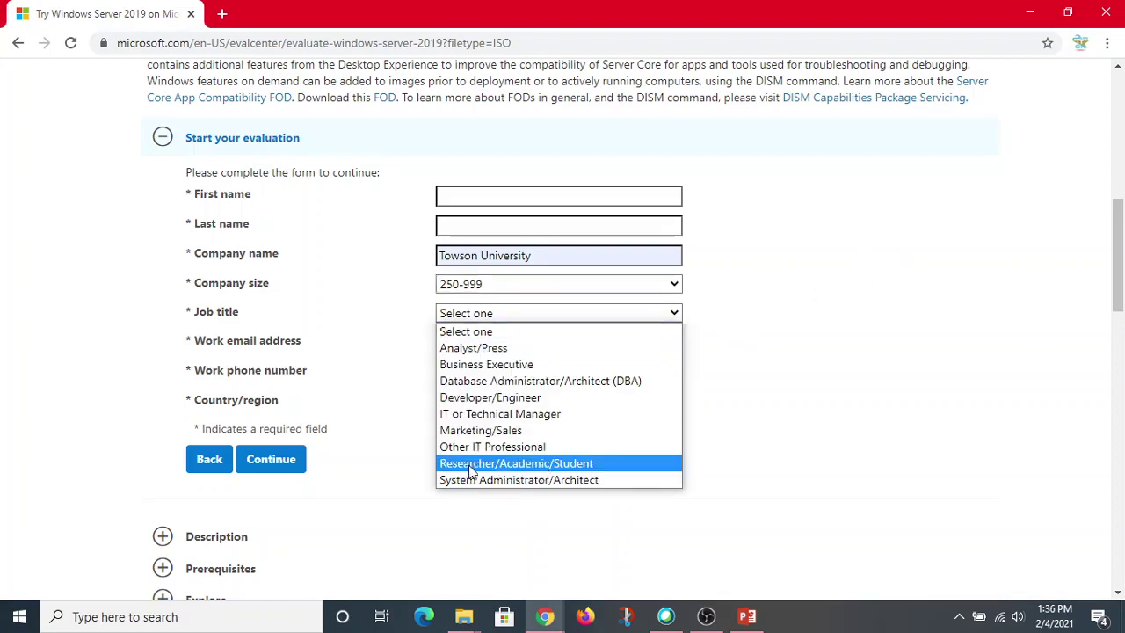
click(817, 398)
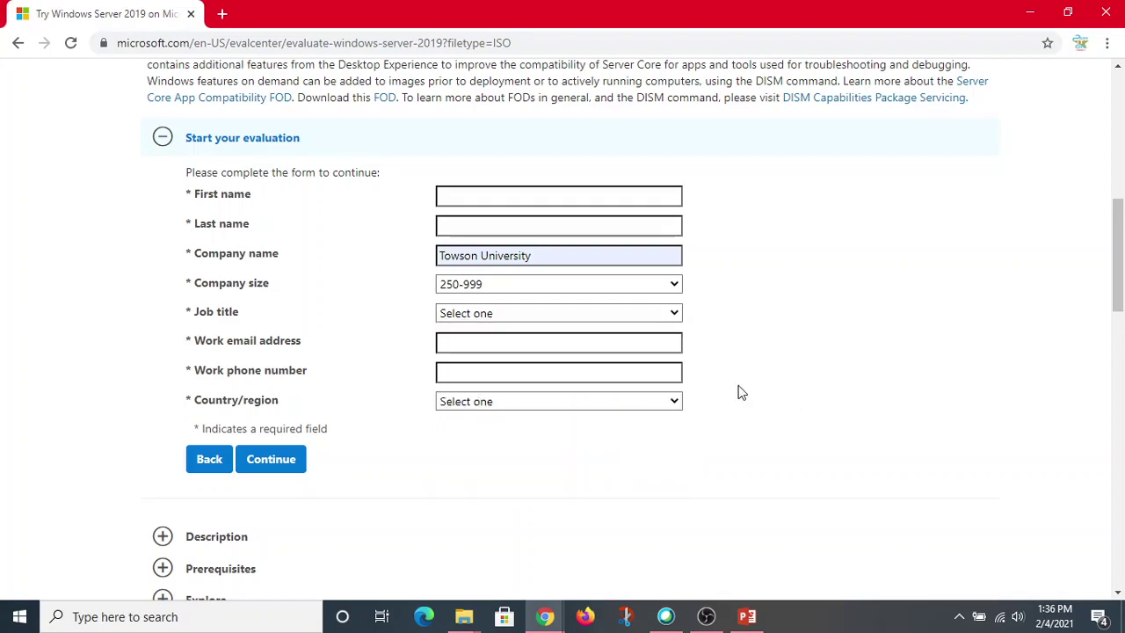
click(545, 343)
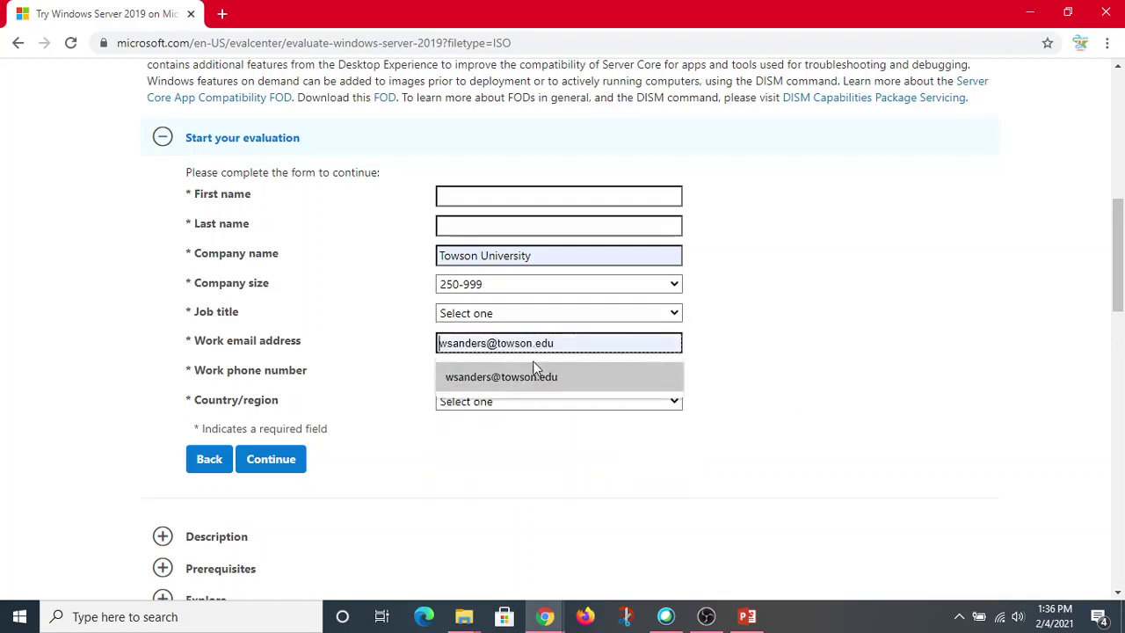
click(810, 331)
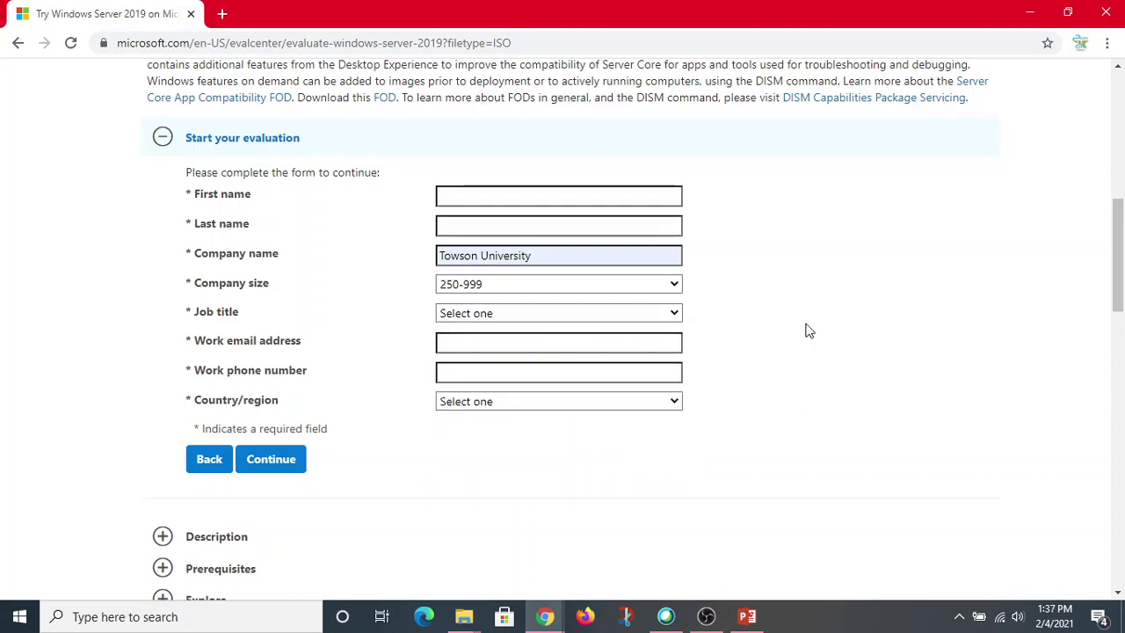
click(628, 341)
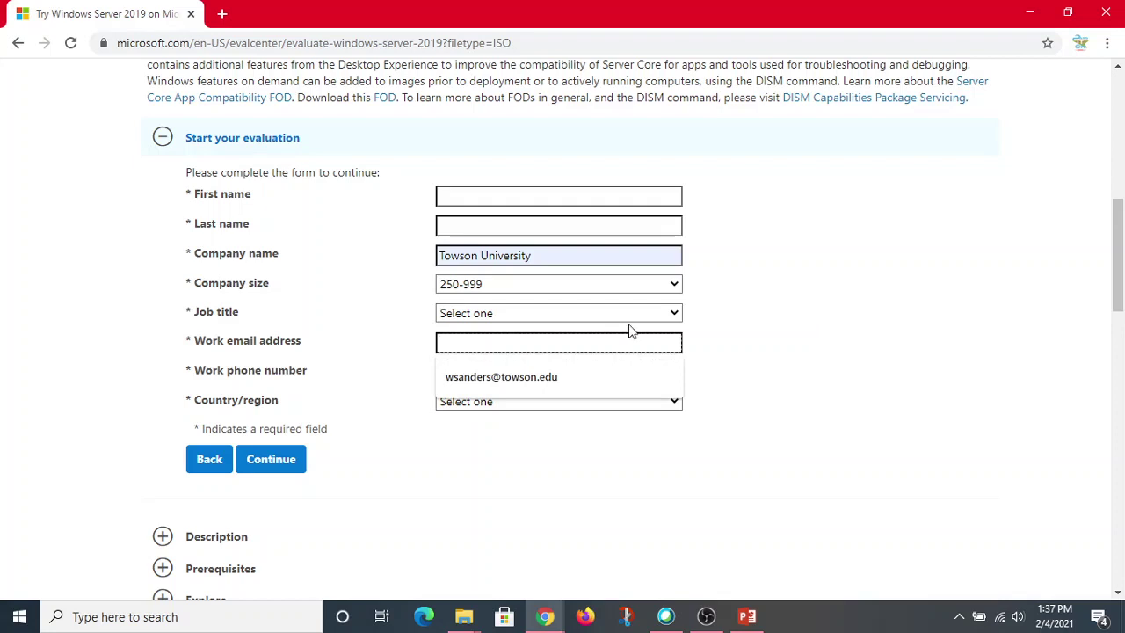
click(628, 318)
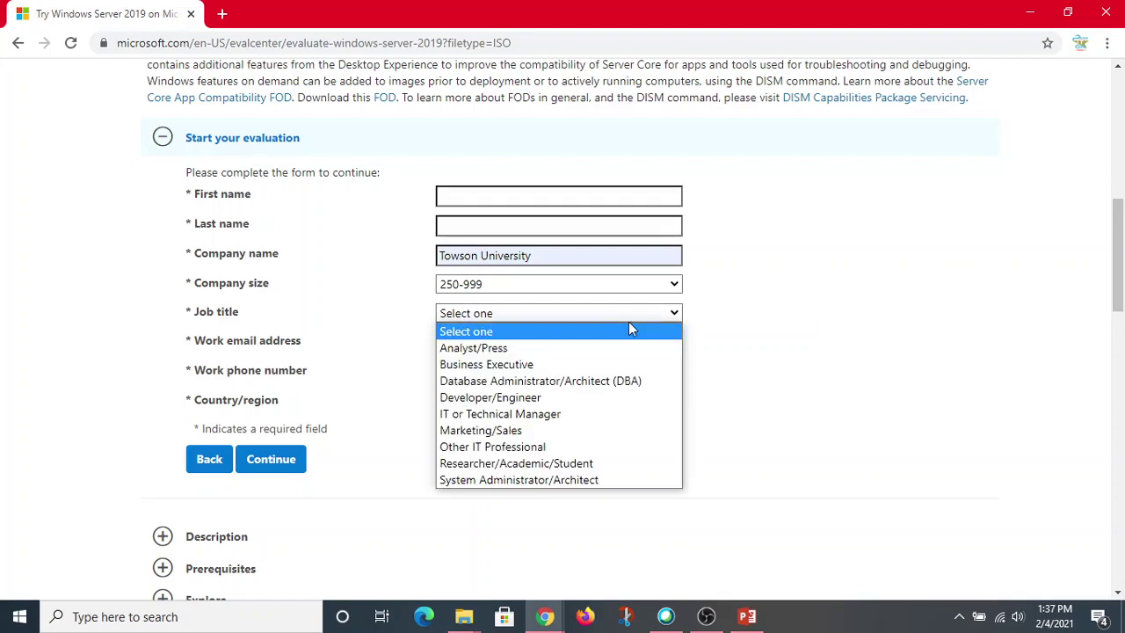
click(532, 464)
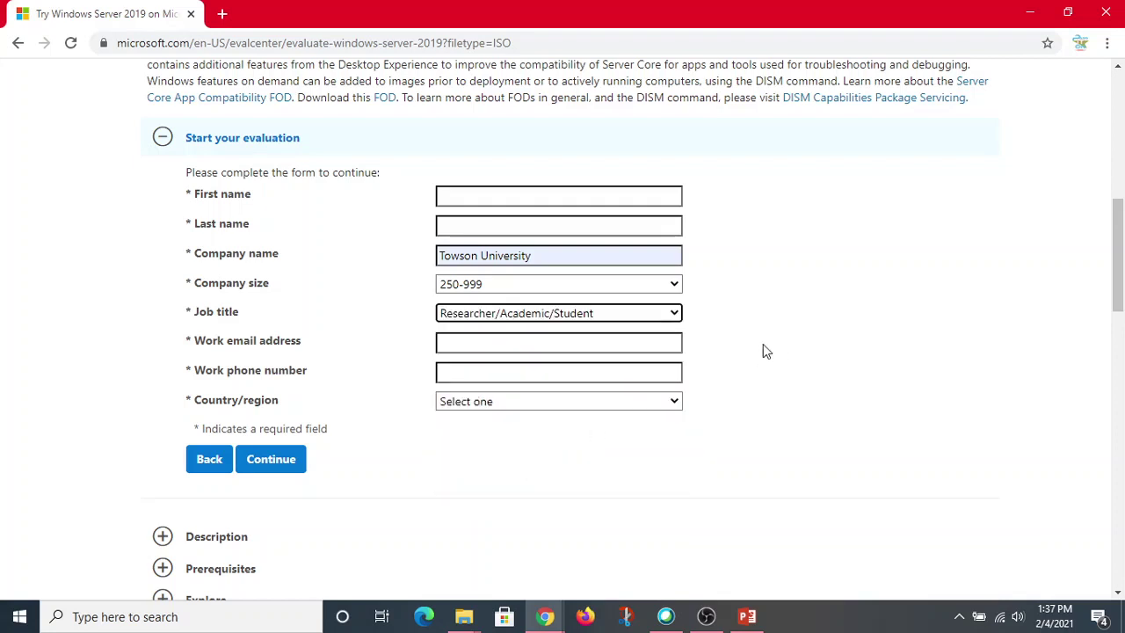
Fill the work email from the saved suggestion and look at the country list without choosing.
click(487, 350)
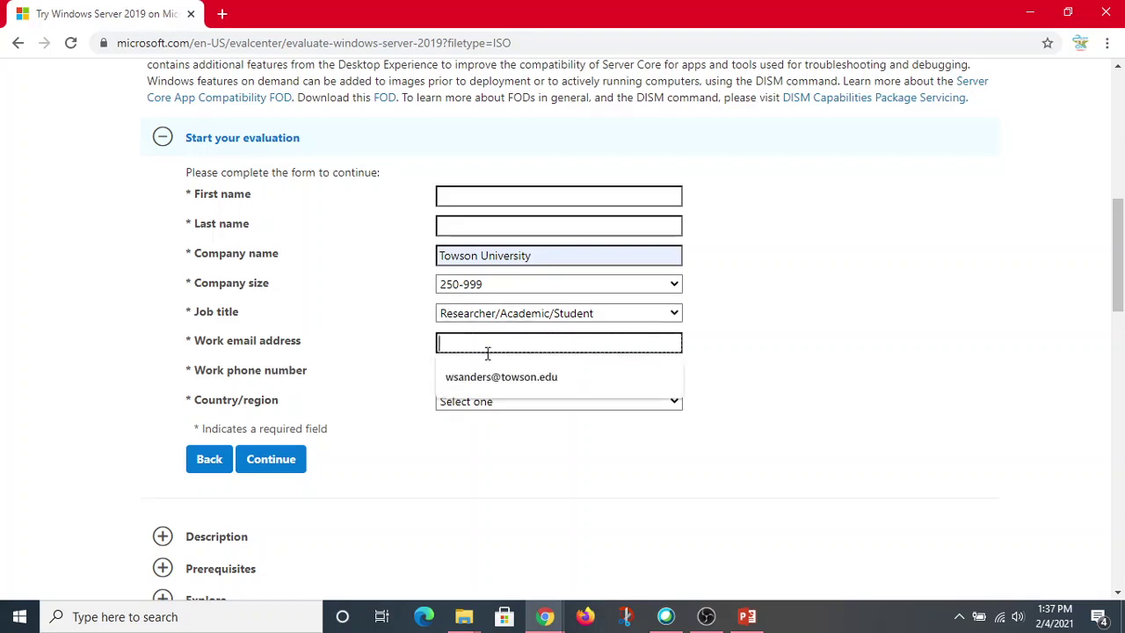
click(531, 380)
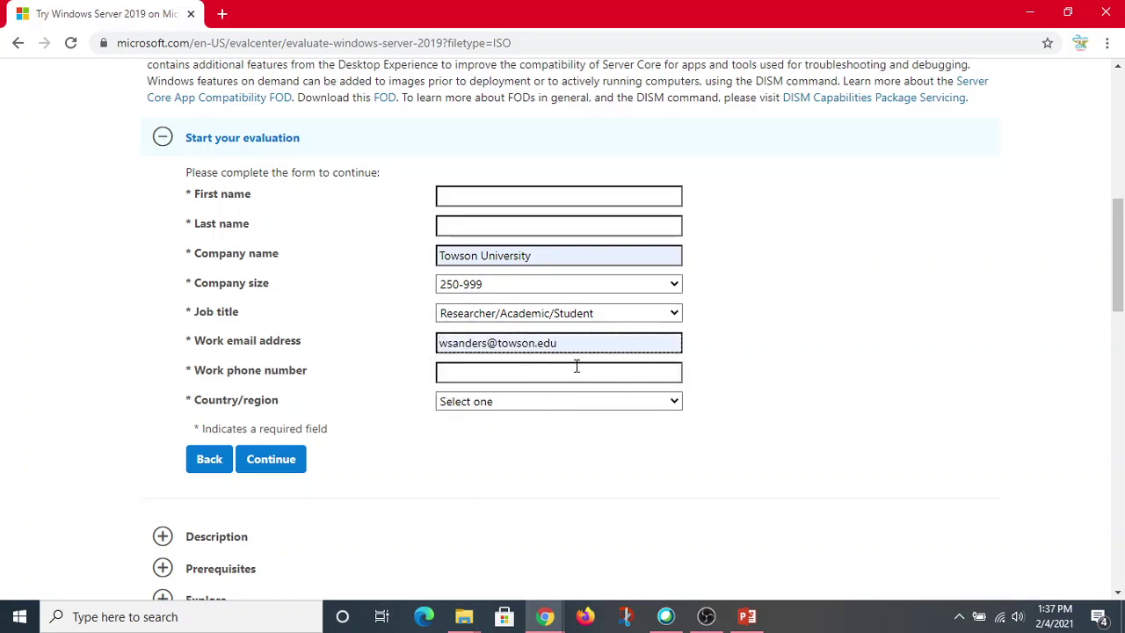
click(576, 372)
click(814, 302)
click(675, 402)
click(841, 307)
In a new Chrome tab, search Google for 'ubuntu iso' and open the Download Ubuntu Desktop page.
click(220, 14)
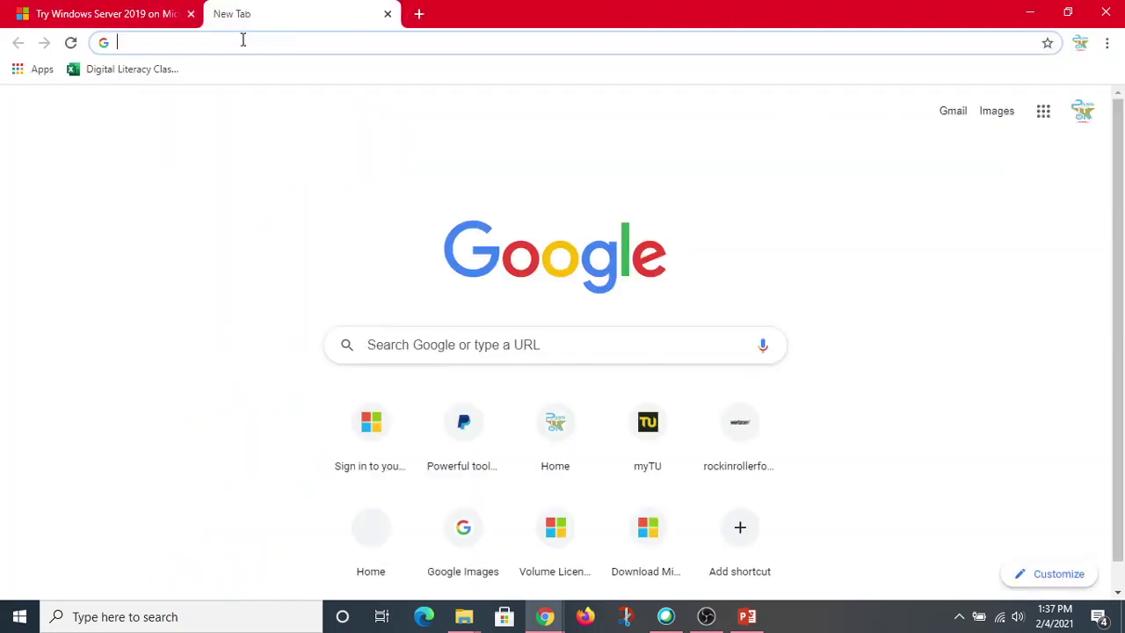
text(un)
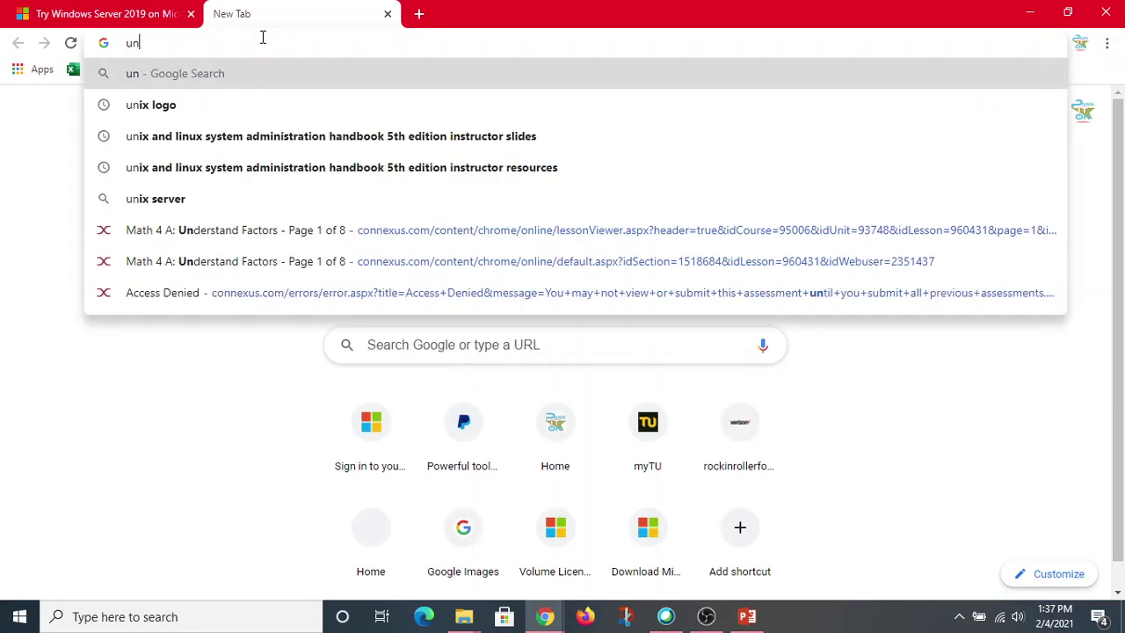
key(BackSpace)
text(b)
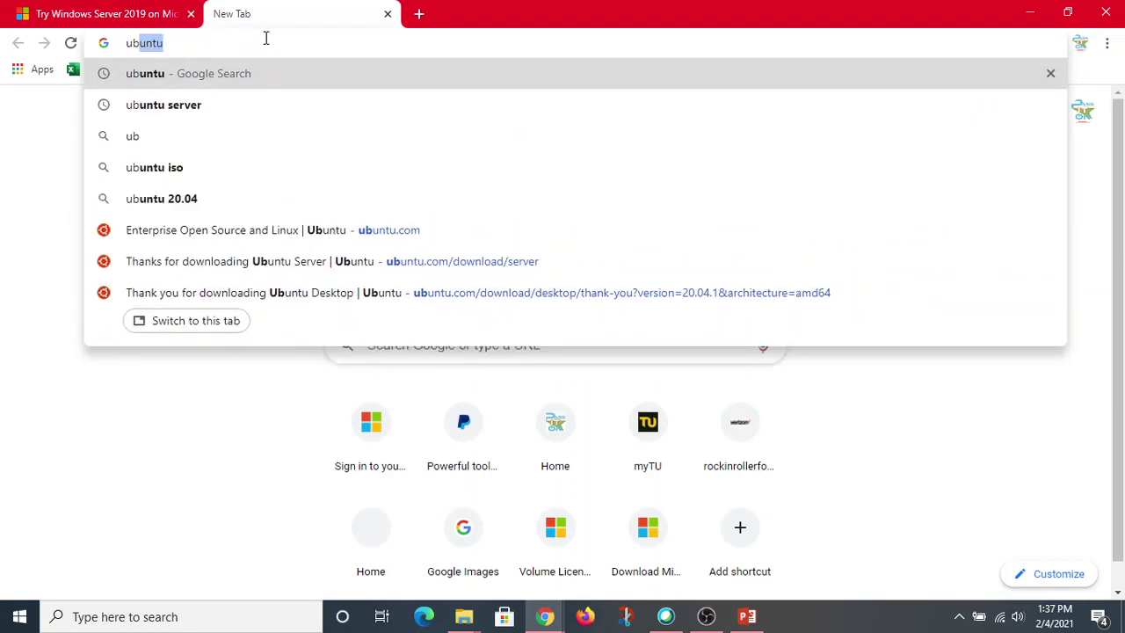
click(145, 173)
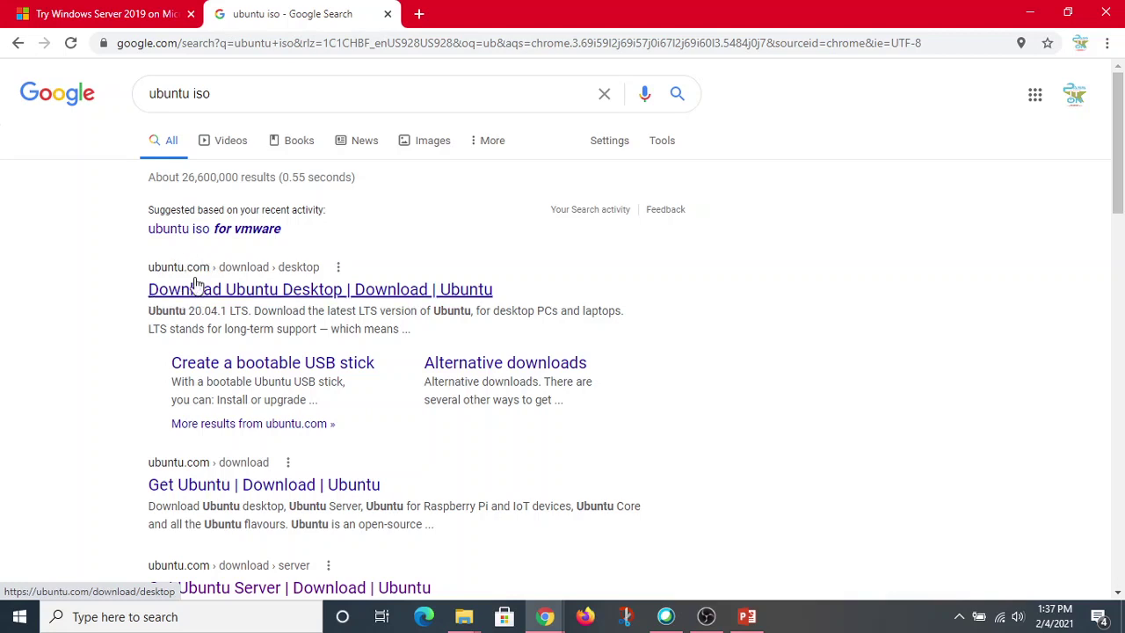
click(297, 288)
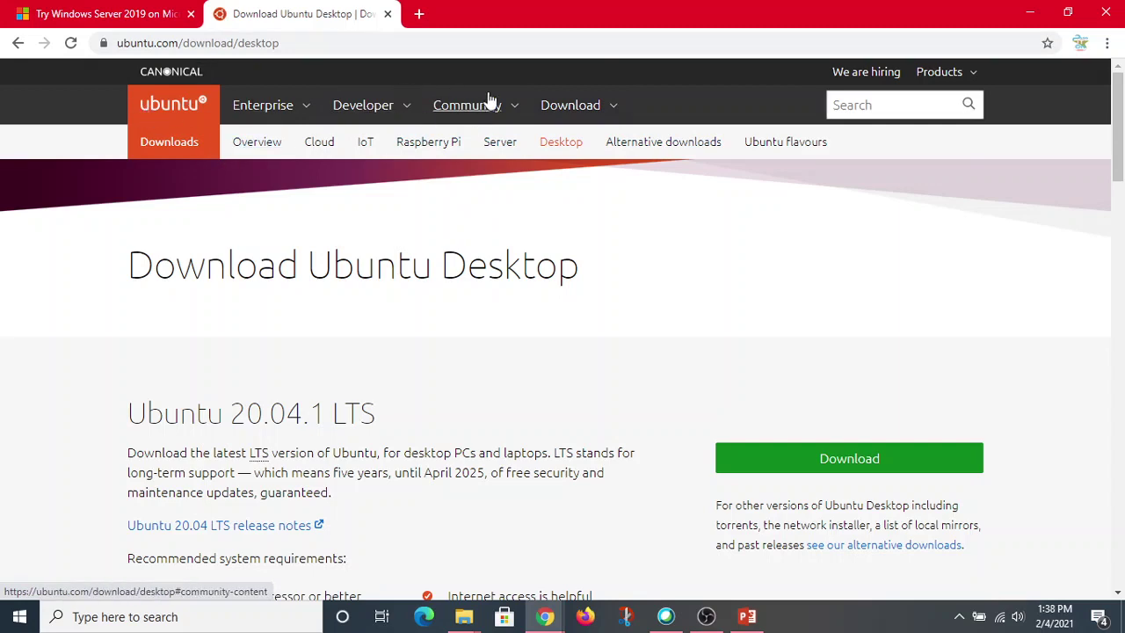
Go from the Ubuntu download overview to the Get Ubuntu Server page and scroll down it.
click(612, 106)
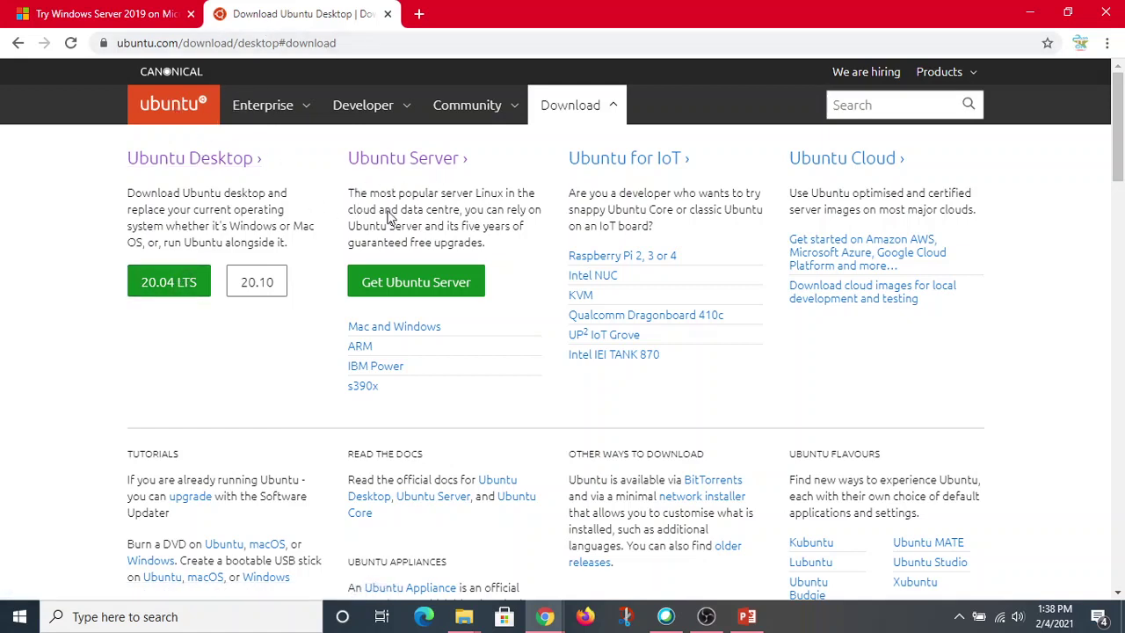
click(420, 287)
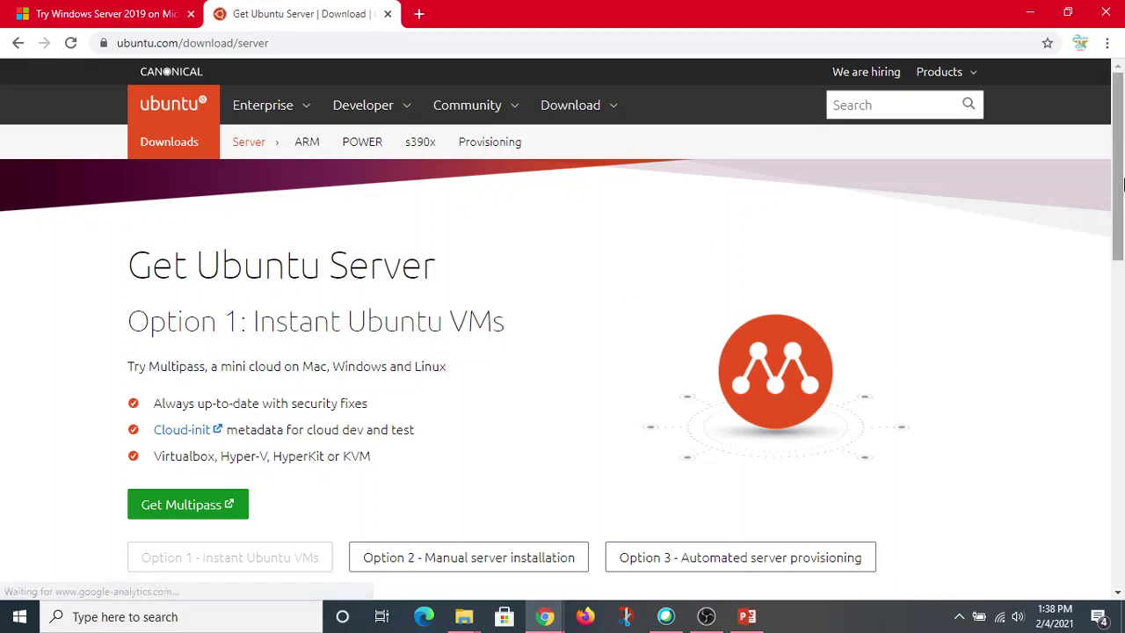
drag(1120, 167, 1122, 231)
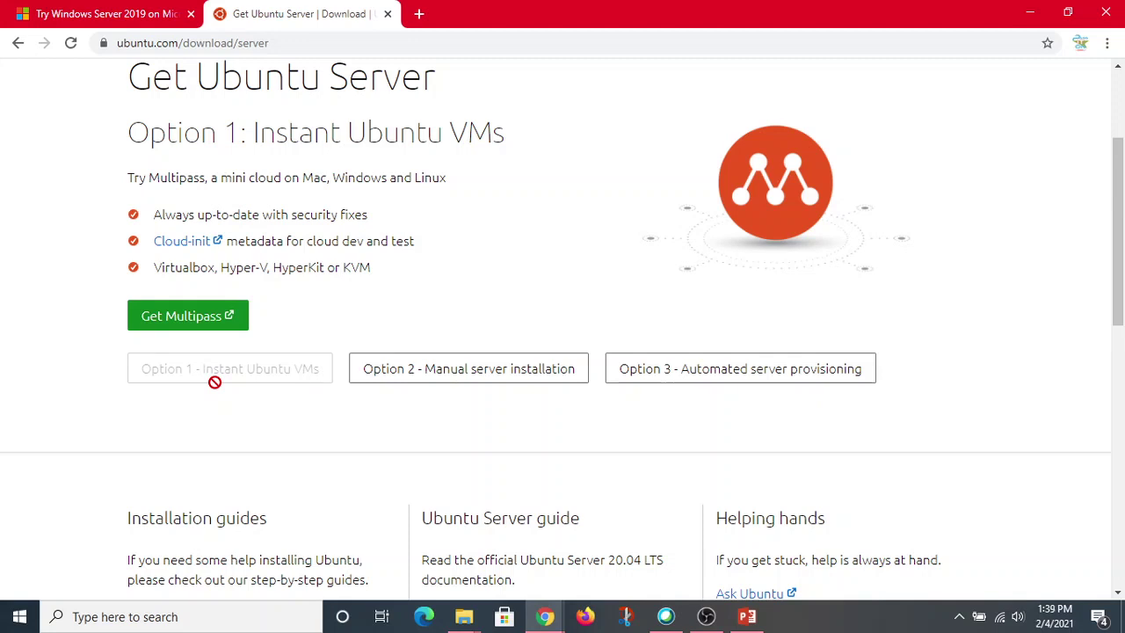
Show Option 2, Manual server installation, offering Ubuntu Server 20.04.1 LTS, and browse the page.
click(474, 369)
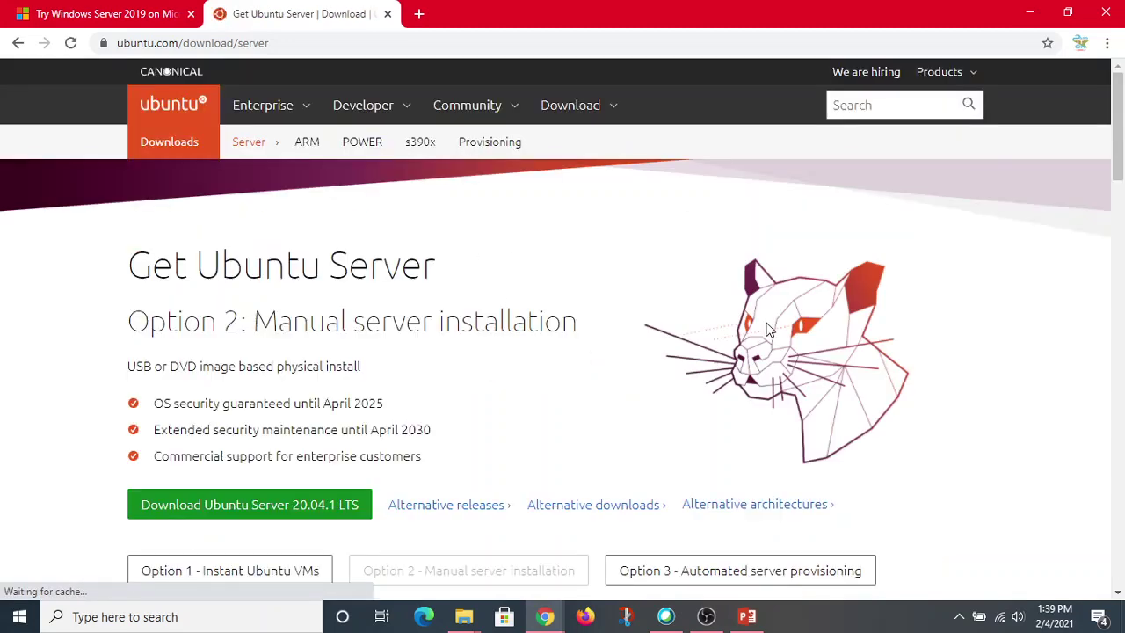
drag(1121, 130, 1119, 221)
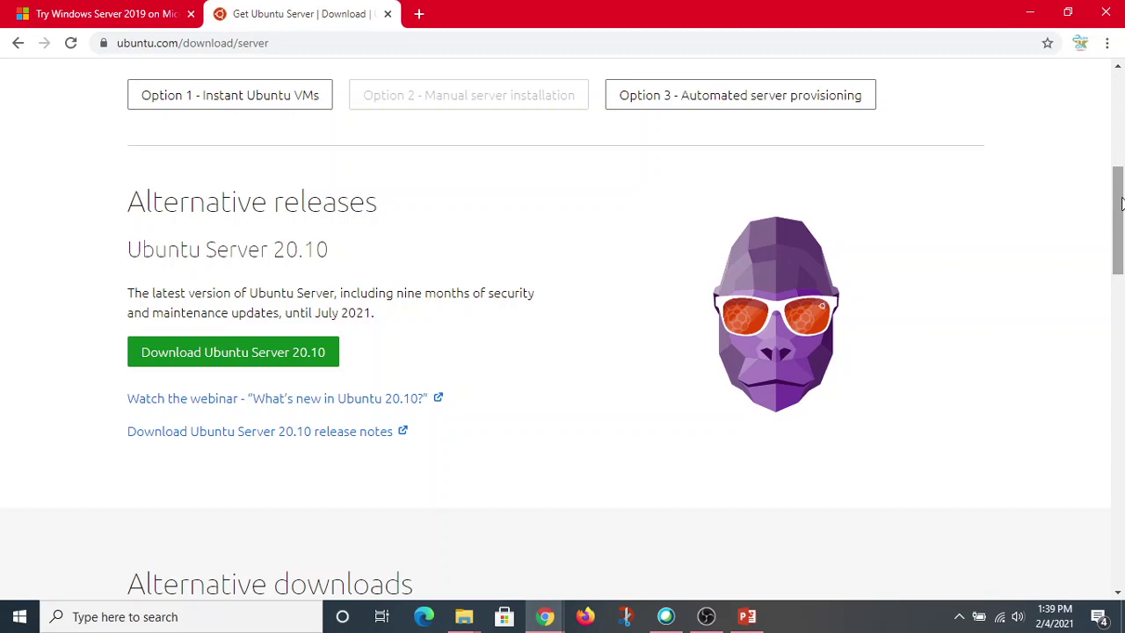
scroll(593, 86, up, 5)
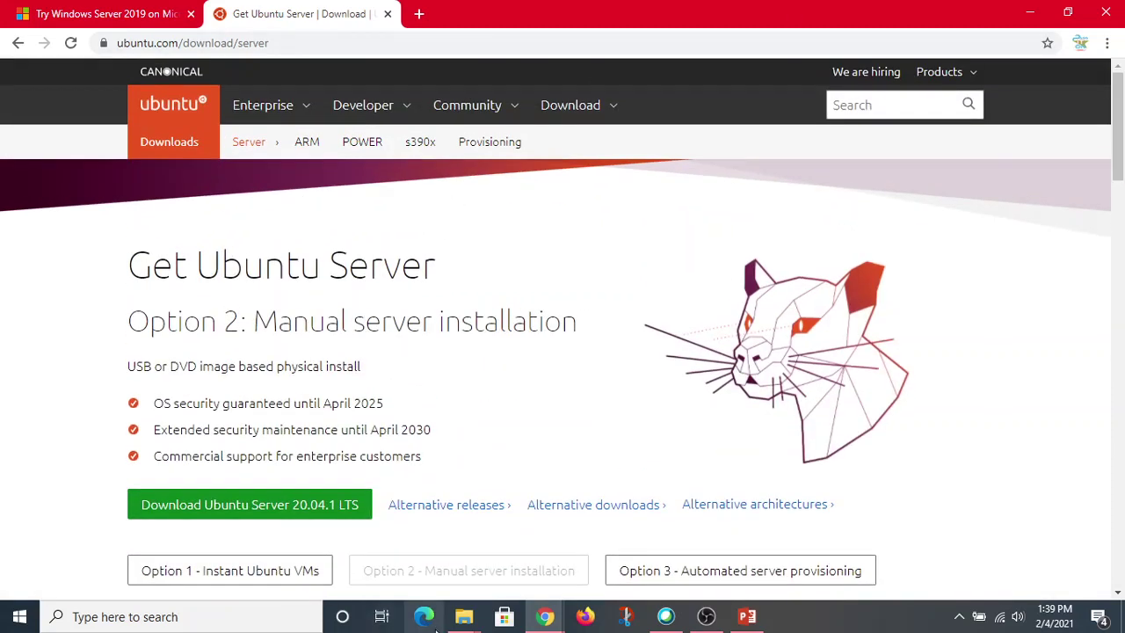
Confirm the ubuntu-20.04.1-live-server-amd64 image is in the ISOs folder, then minimize Explorer.
click(464, 615)
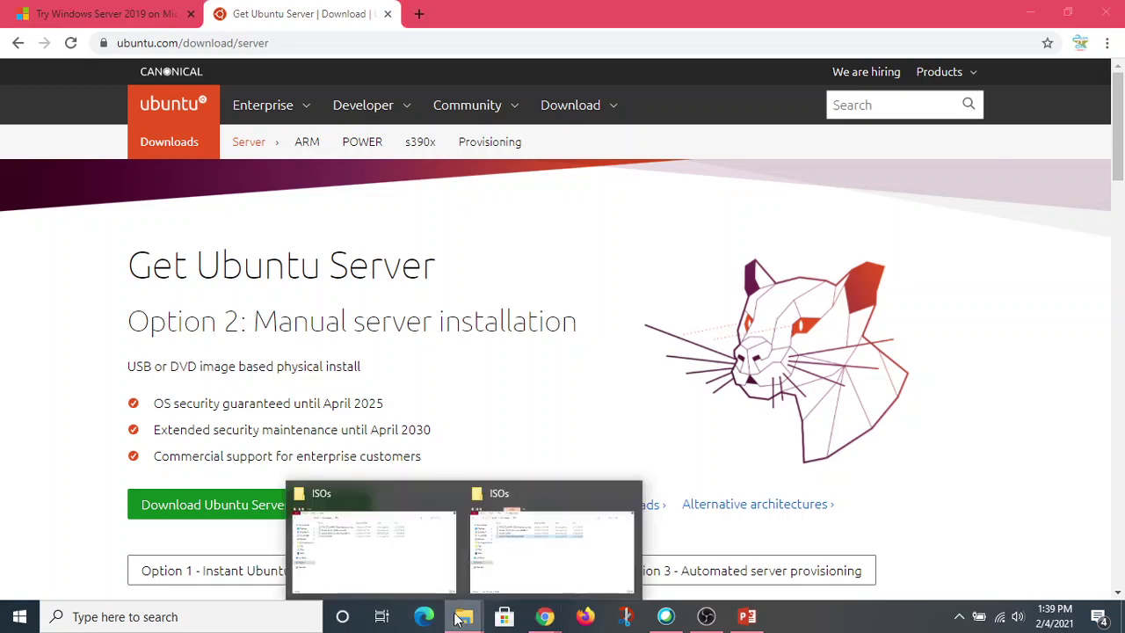
click(381, 552)
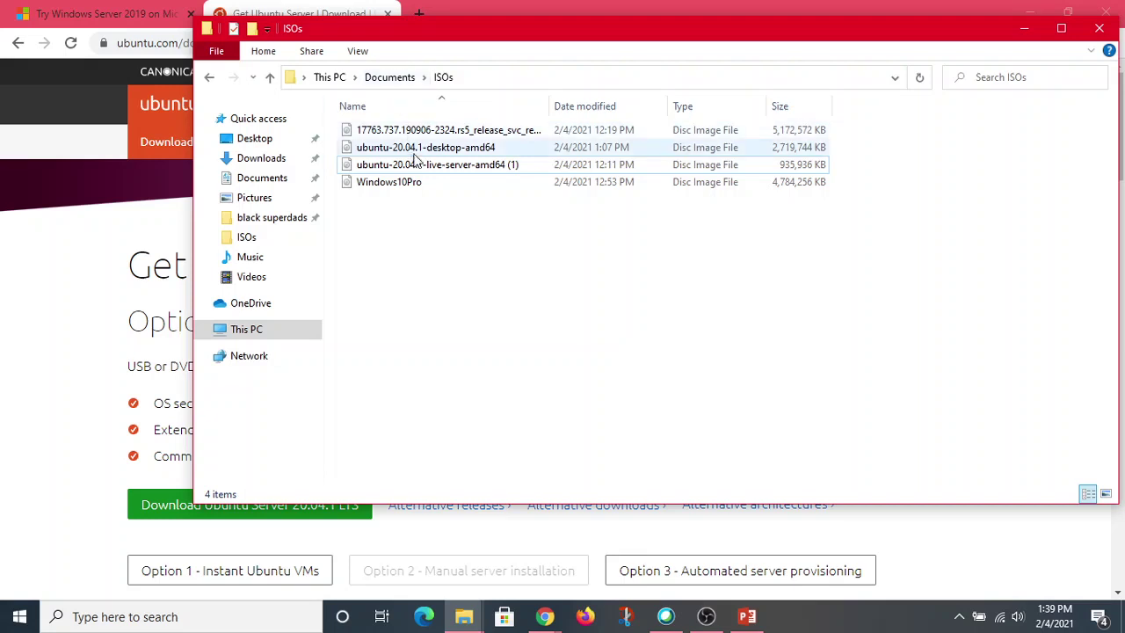
drag(548, 106, 627, 106)
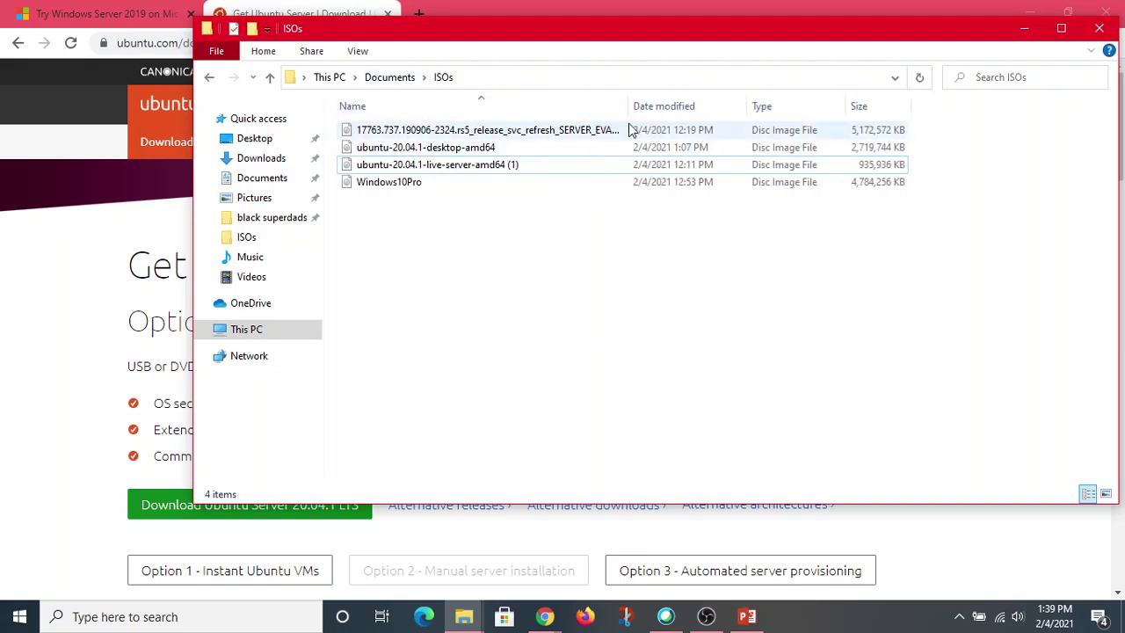
click(474, 164)
click(409, 239)
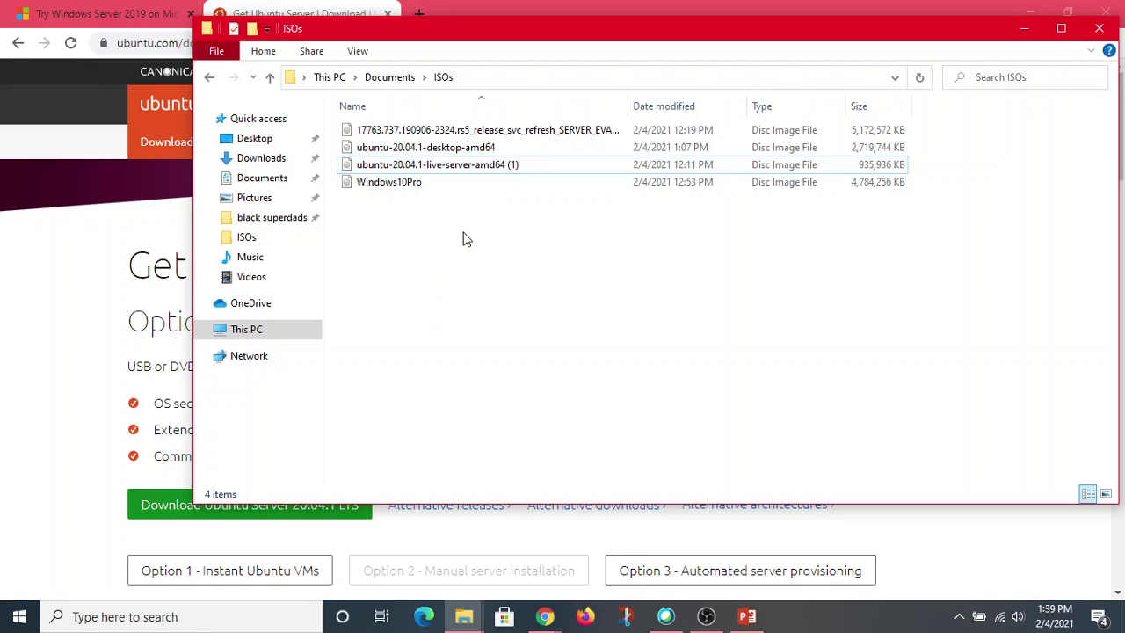
click(1025, 32)
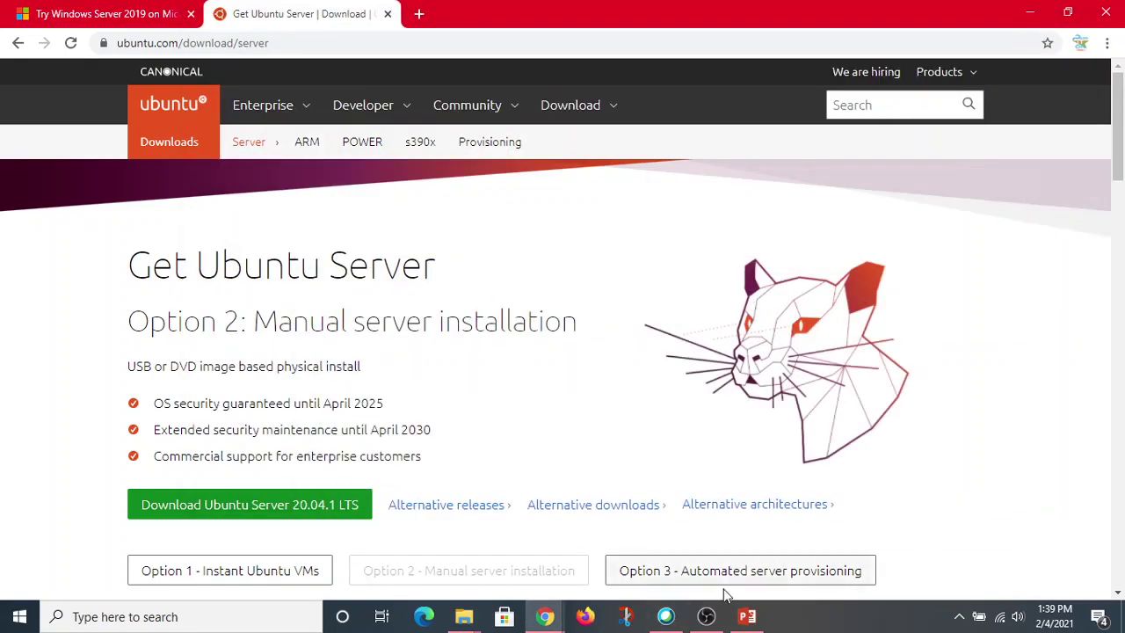
Minimize OBS Studio to reveal the VMware Player welcome screen.
click(704, 618)
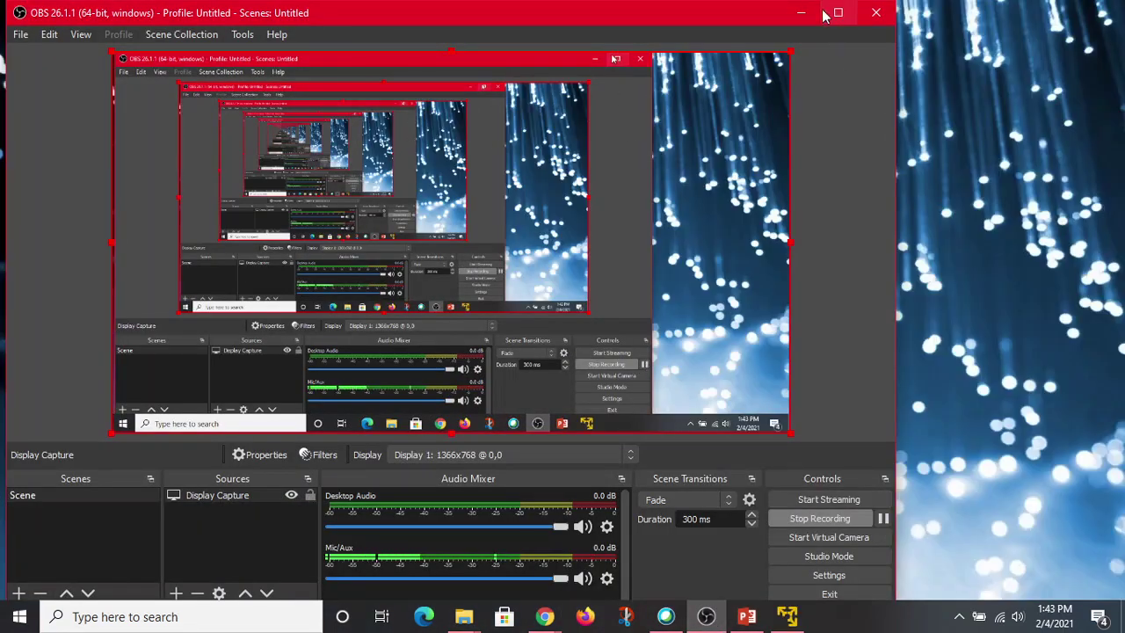
click(803, 12)
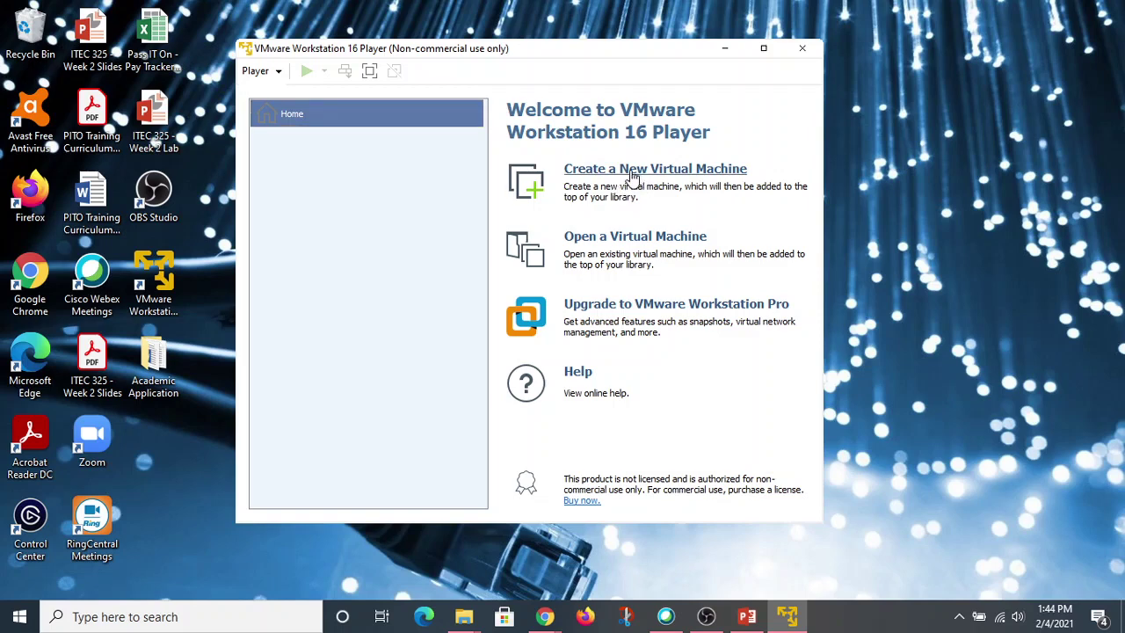
Start a new virtual machine using the Windows10Pro ISO from the ISOs folder as installer disc.
click(631, 176)
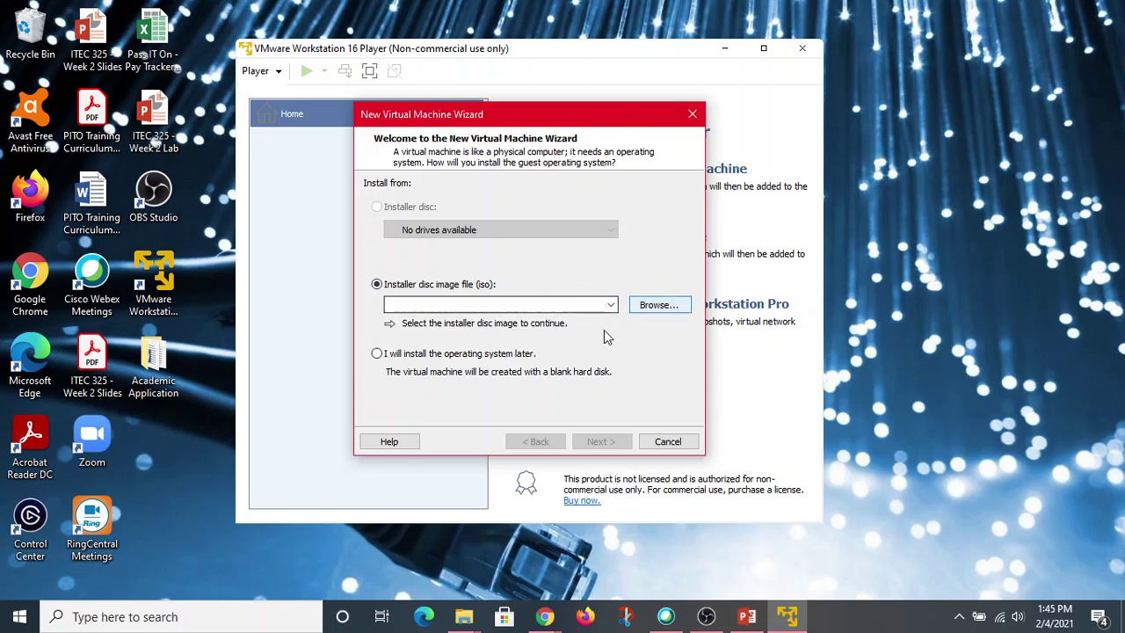
click(656, 303)
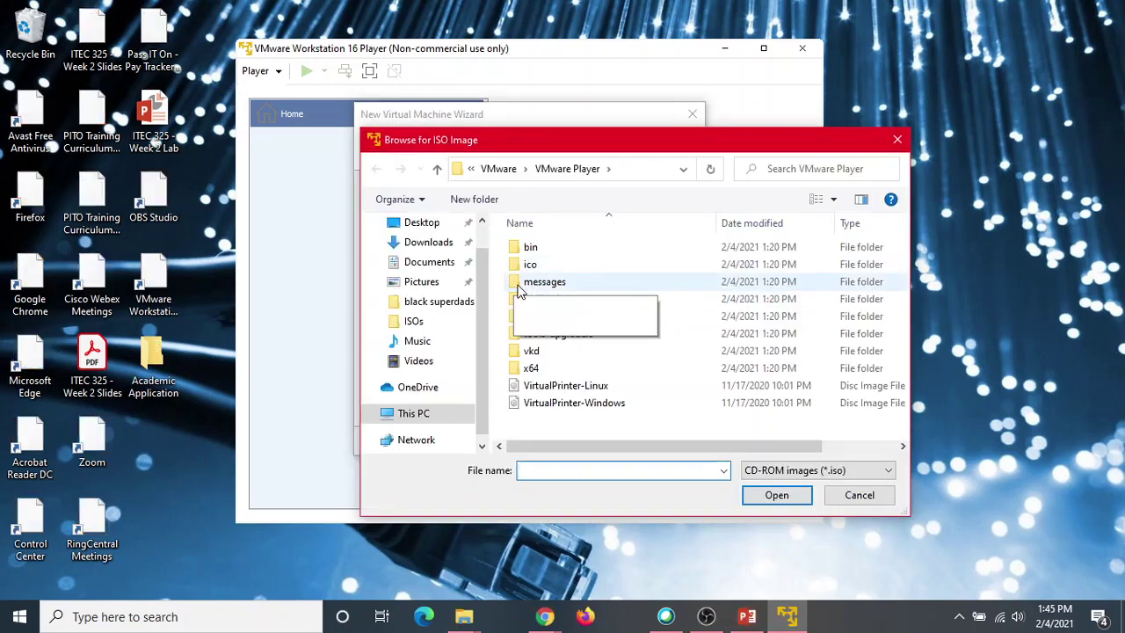
click(420, 325)
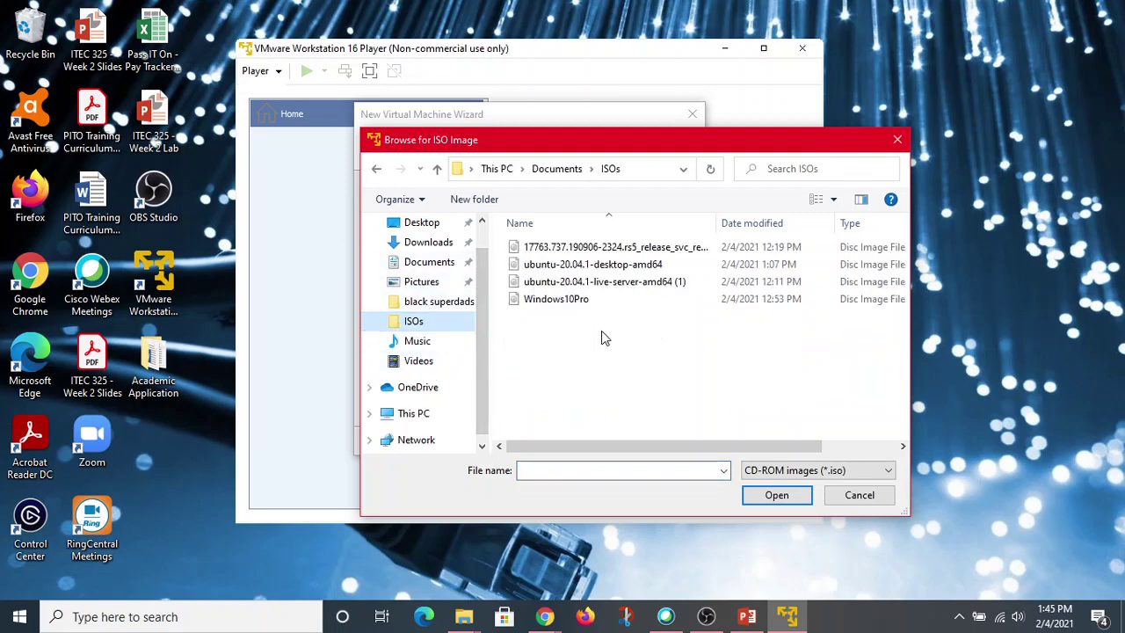
click(550, 299)
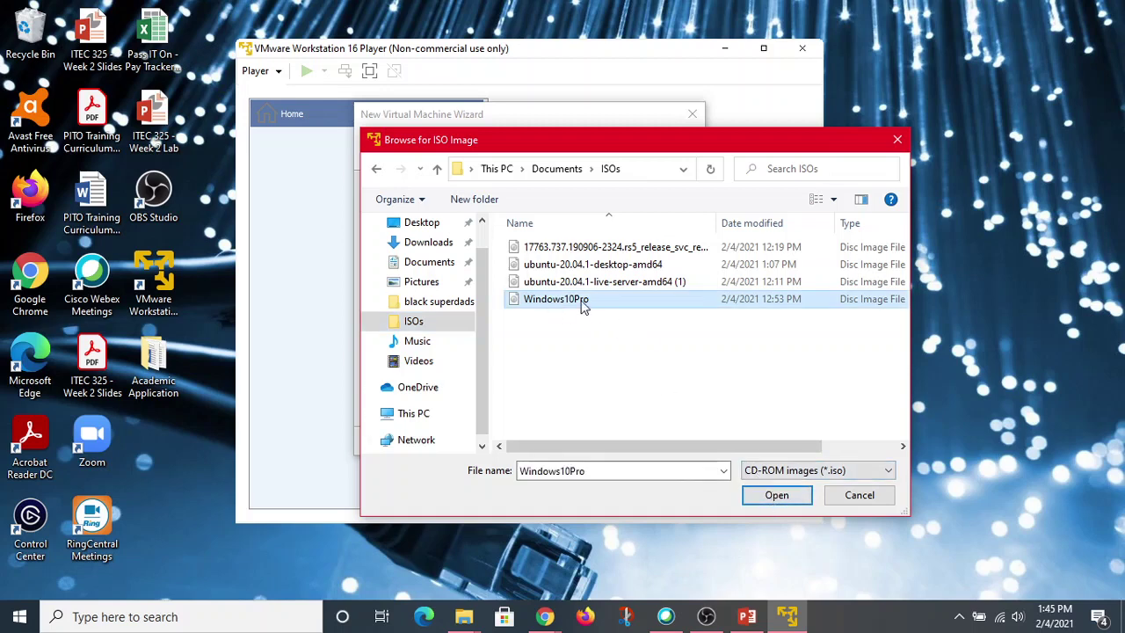
click(776, 497)
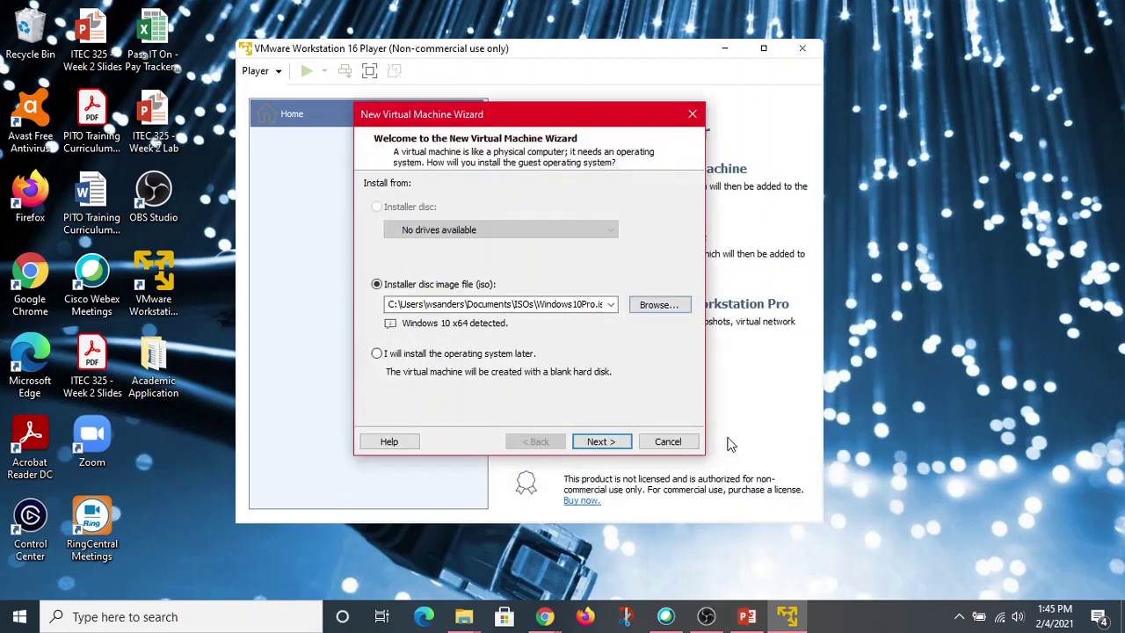
Replace the default name 'Windows 10 x64' with the user's name followed by '-Windows10Pro'.
click(600, 442)
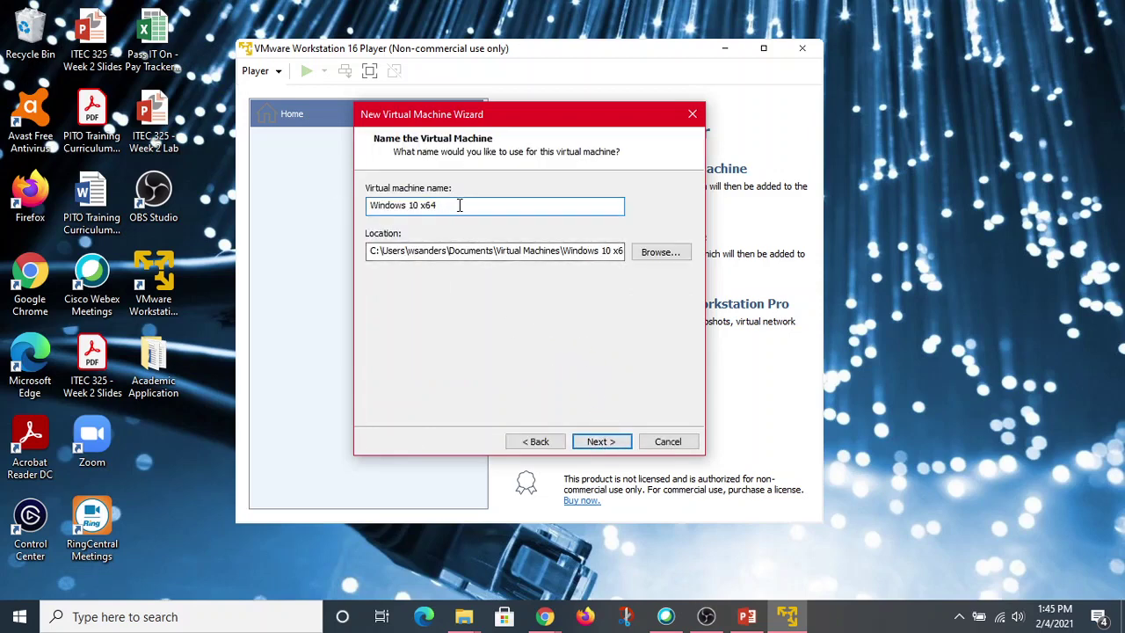
drag(437, 204, 360, 215)
key(BackSpace)
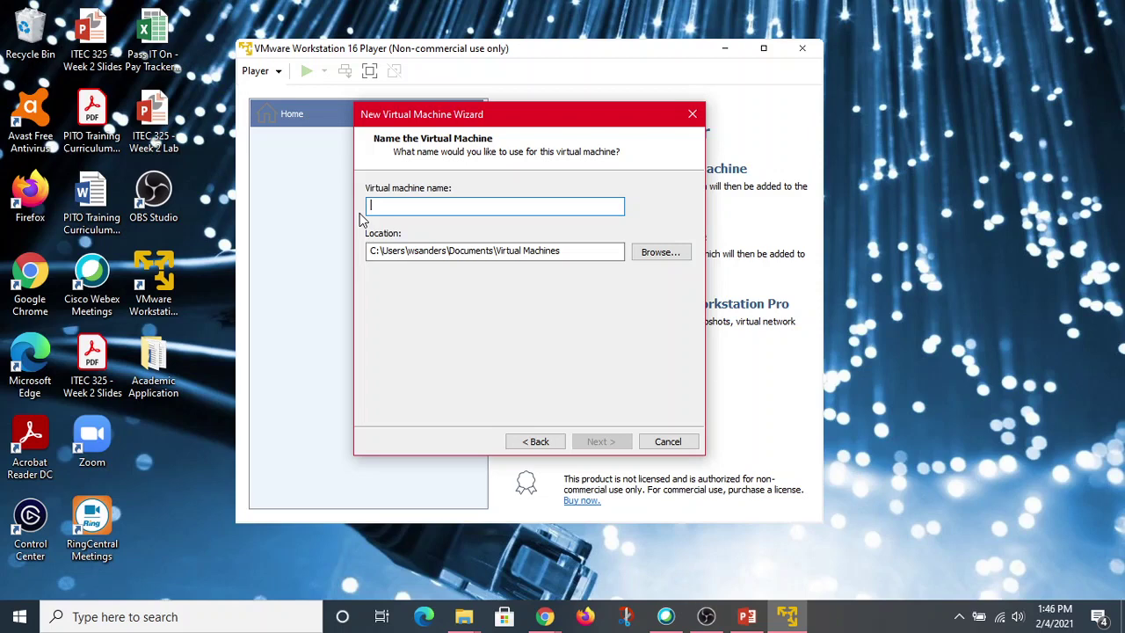
text(W)
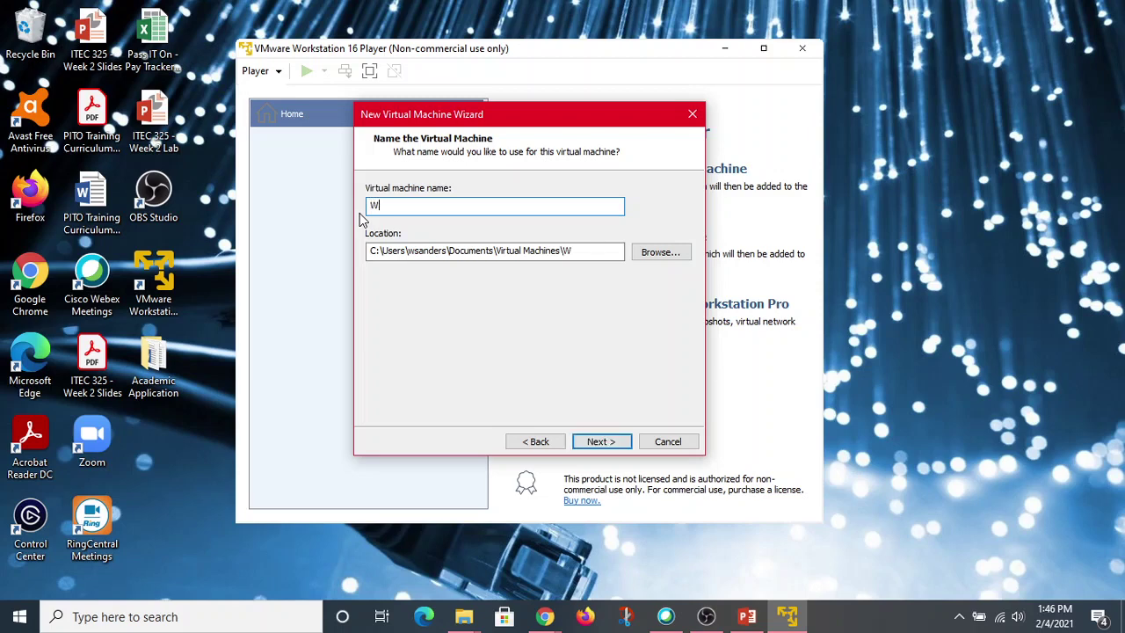
text(San)
text(ders-Win)
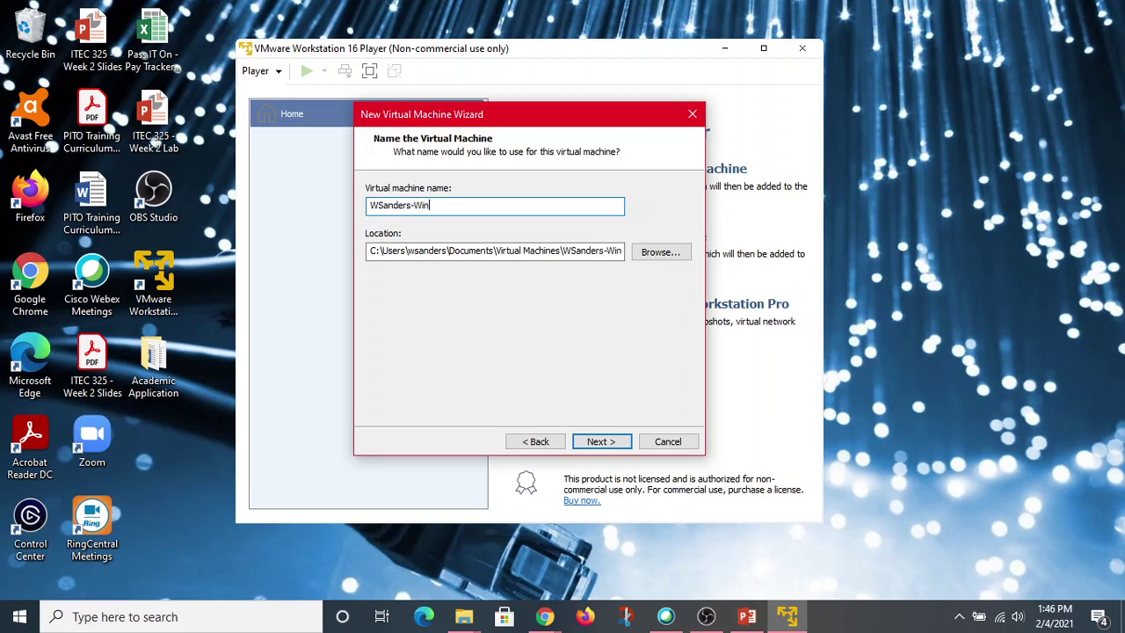
text(dows10Pro)
Accept the machine name and keep the 60 GB split virtual disk.
click(605, 441)
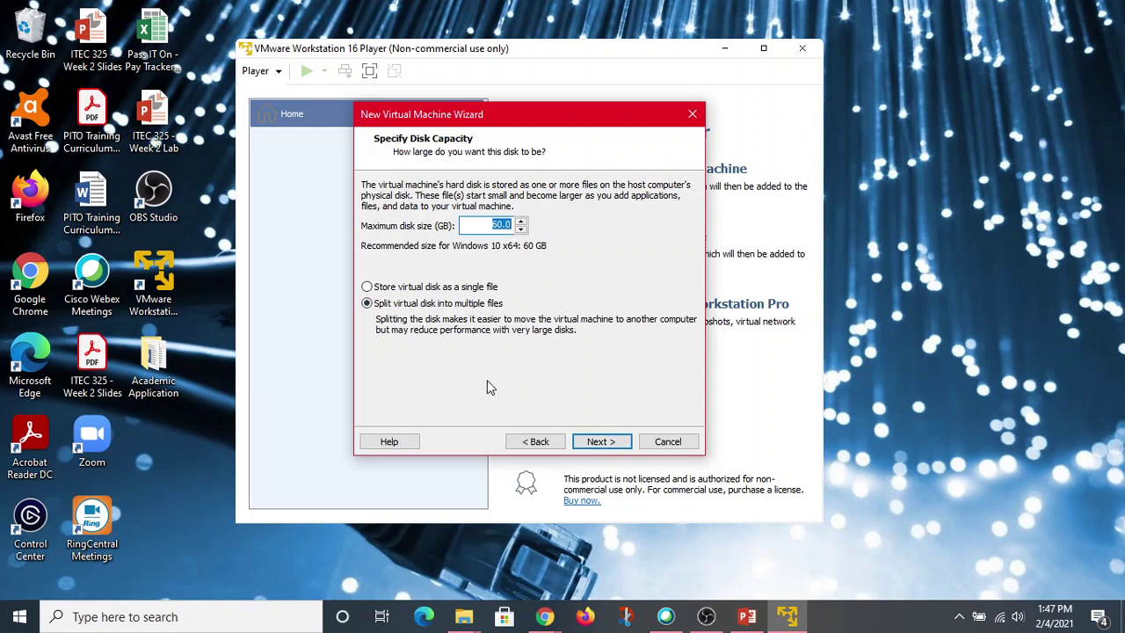
click(601, 442)
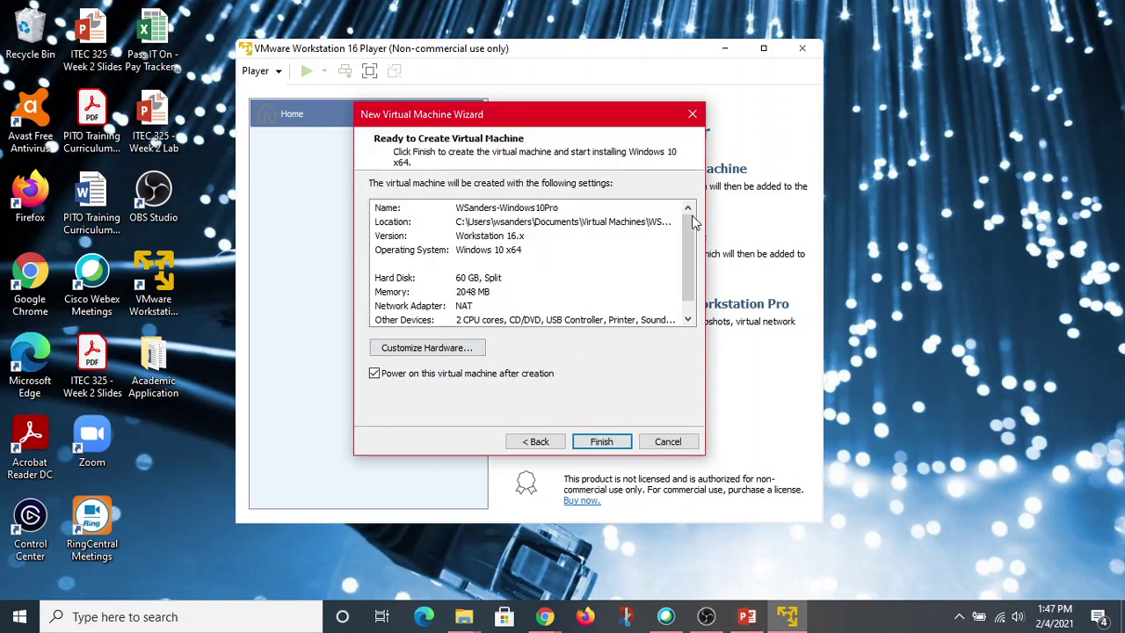
Drag within the wizard's Ready to Create summary for the Windows 10 x64 machine.
mouse_move(699, 231)
mouse_down()
mouse_move(694, 255)
mouse_move(693, 226)
mouse_up()
drag(693, 227, 690, 249)
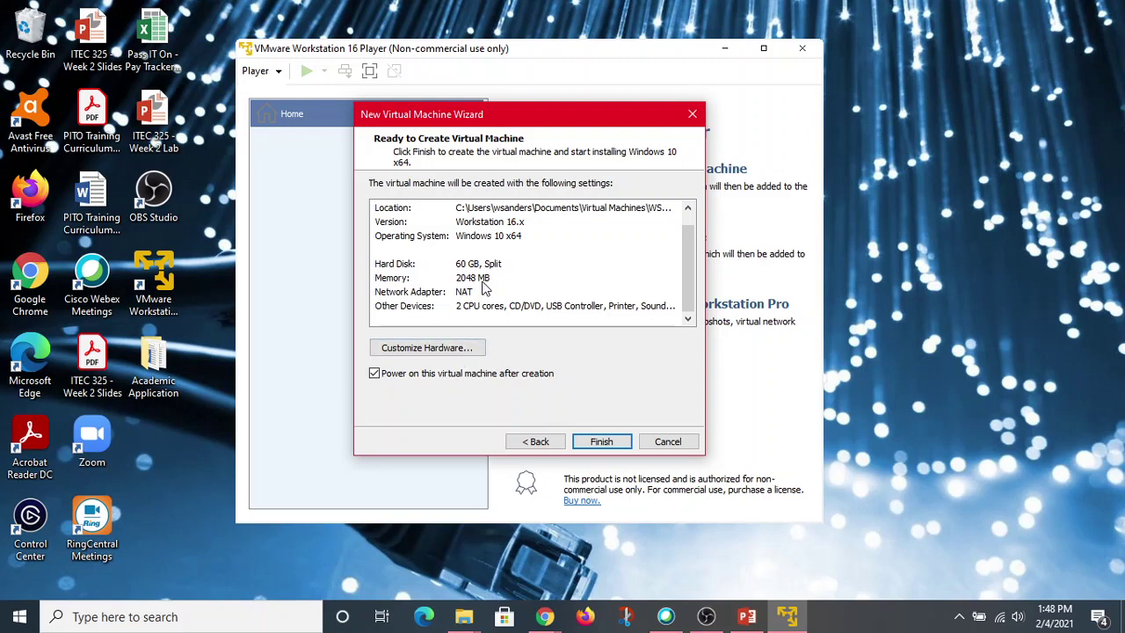
In Customize Hardware, raise memory to 4392 MB and set 4 processor cores.
click(428, 350)
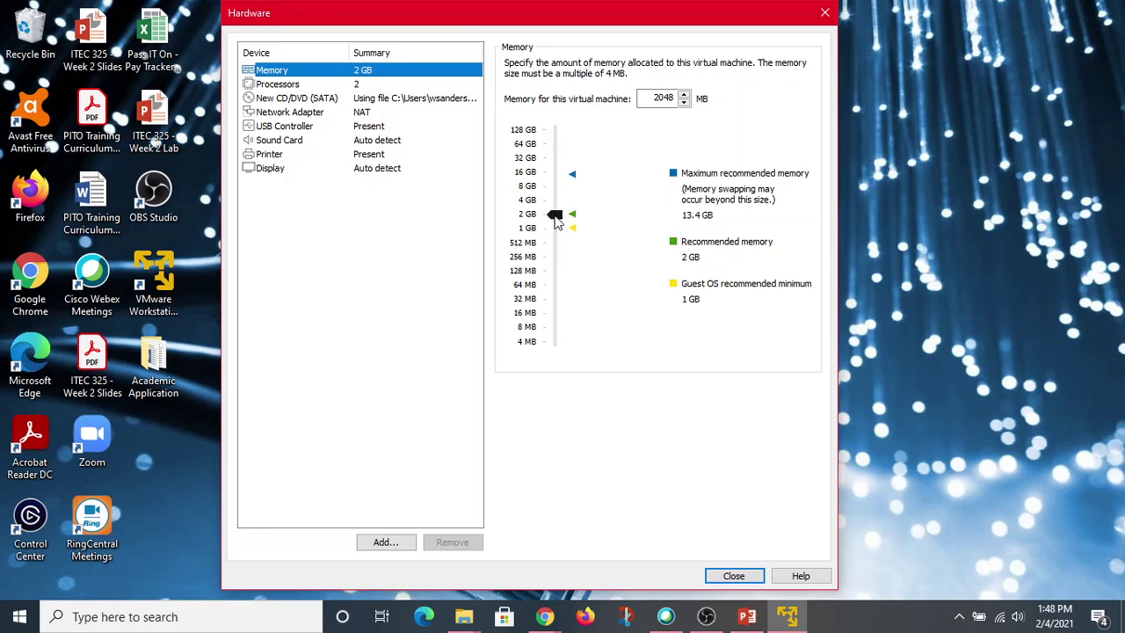
drag(555, 222, 555, 205)
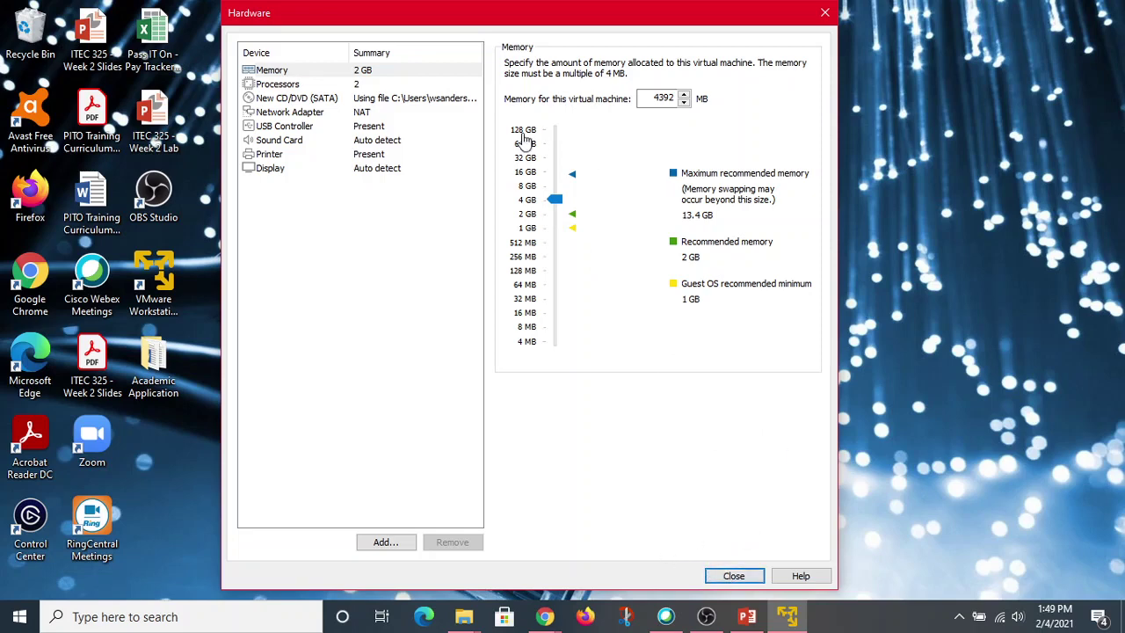
click(276, 86)
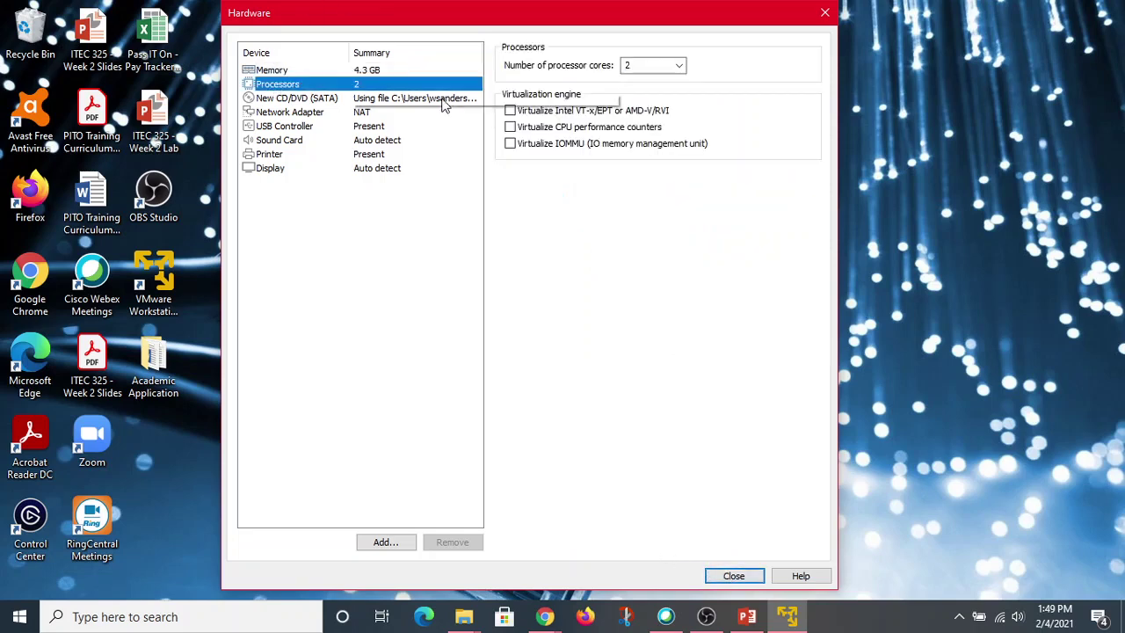
click(678, 67)
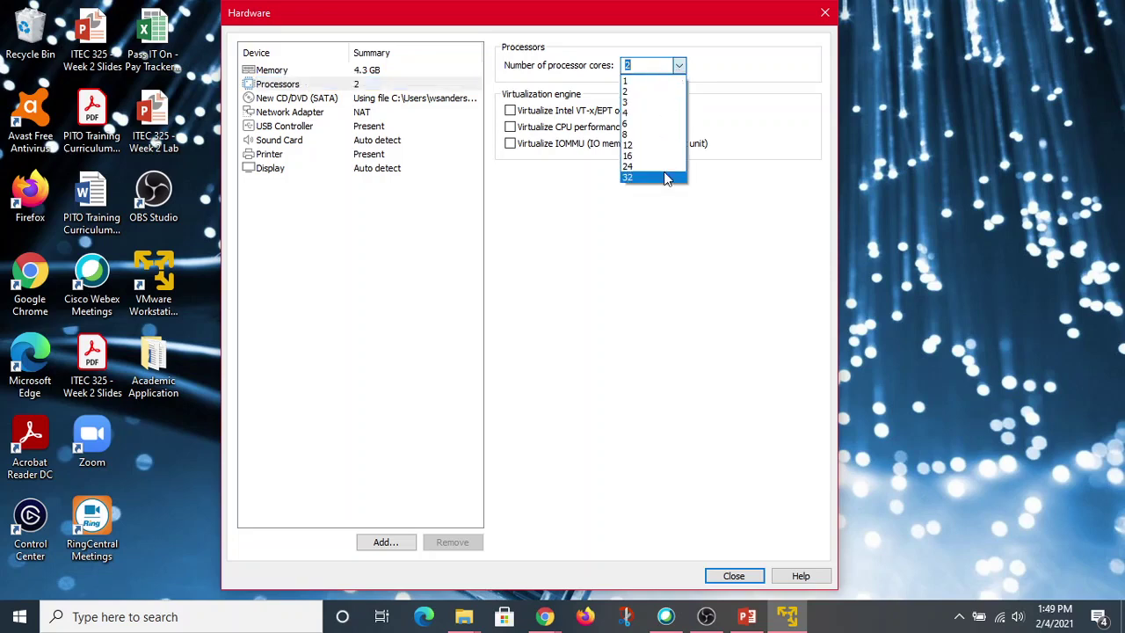
click(653, 114)
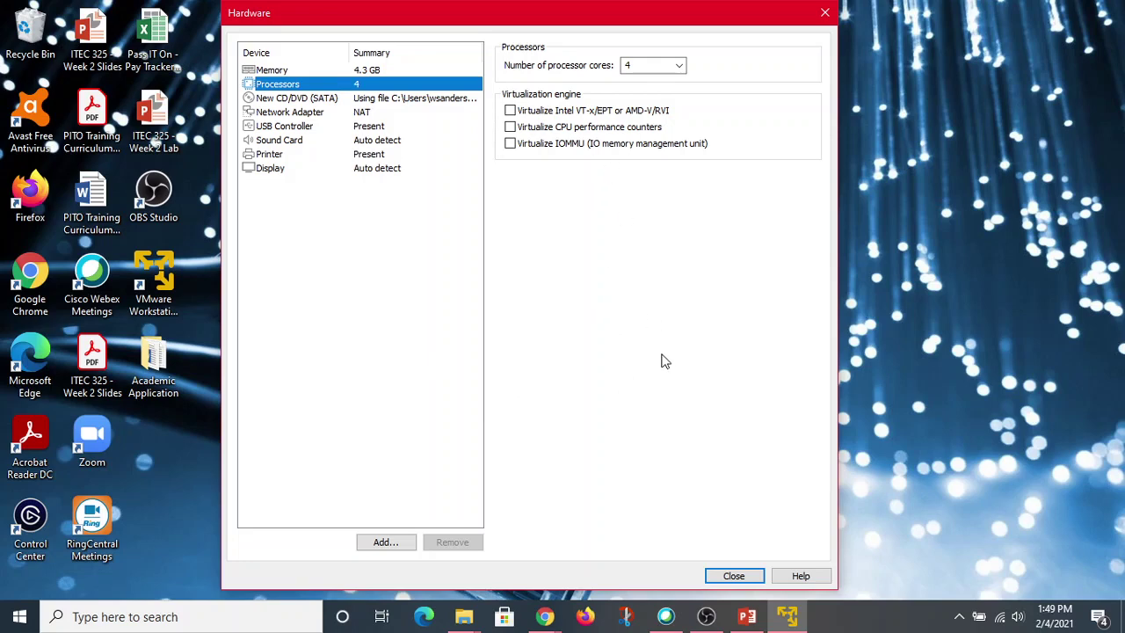
click(739, 575)
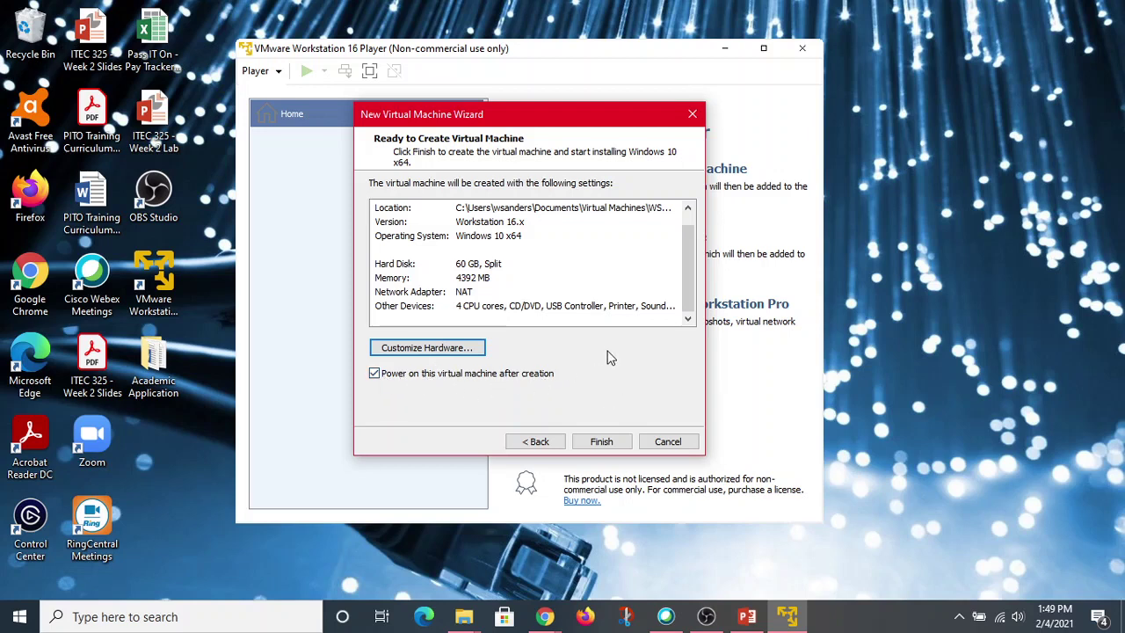
Uncheck 'Power on this virtual machine after creation' on the Ready to Create summary.
click(375, 375)
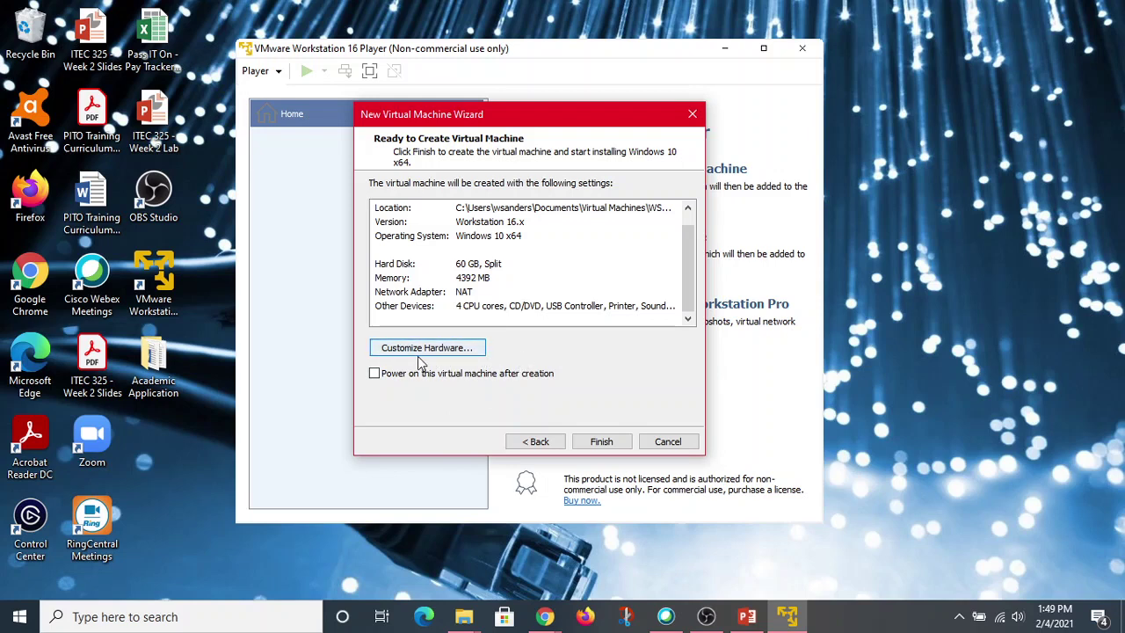
Finish creating the Windows 10 Pro virtual machine and go back to the Home welcome page.
click(603, 442)
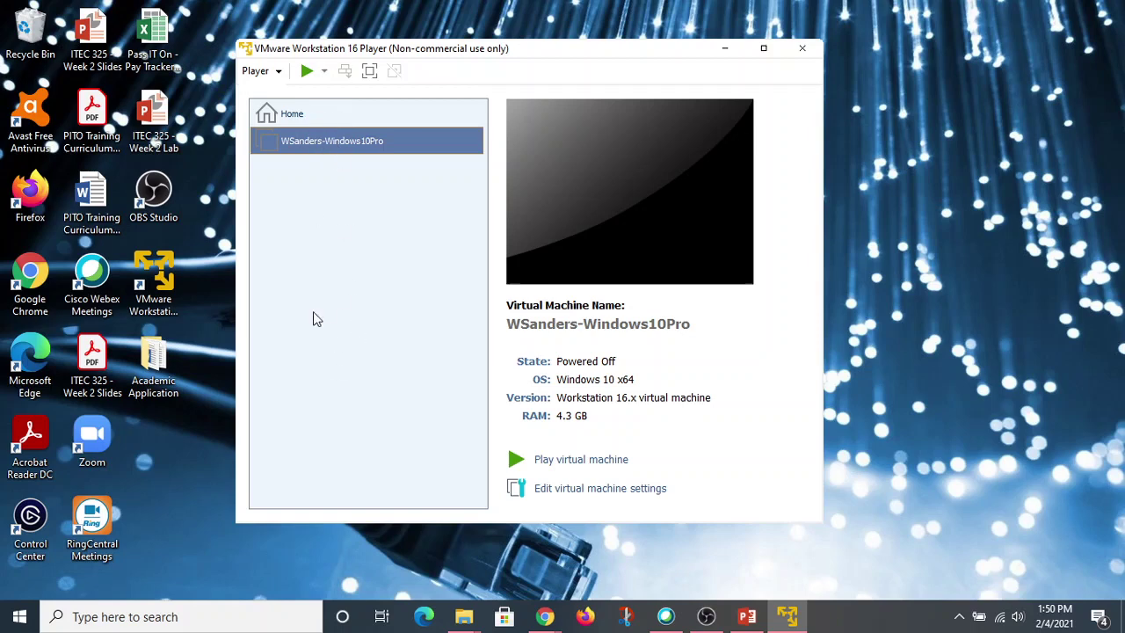
click(297, 120)
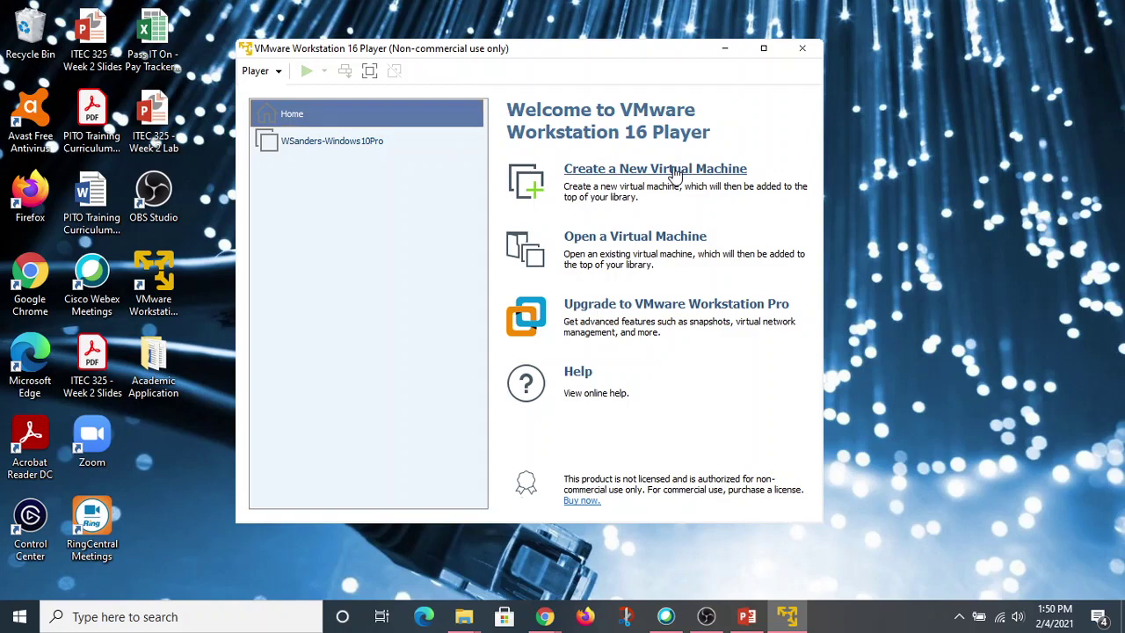
Start a new virtual machine using the Windows Server 2019 (17763.737) ISO as the installer image.
click(675, 171)
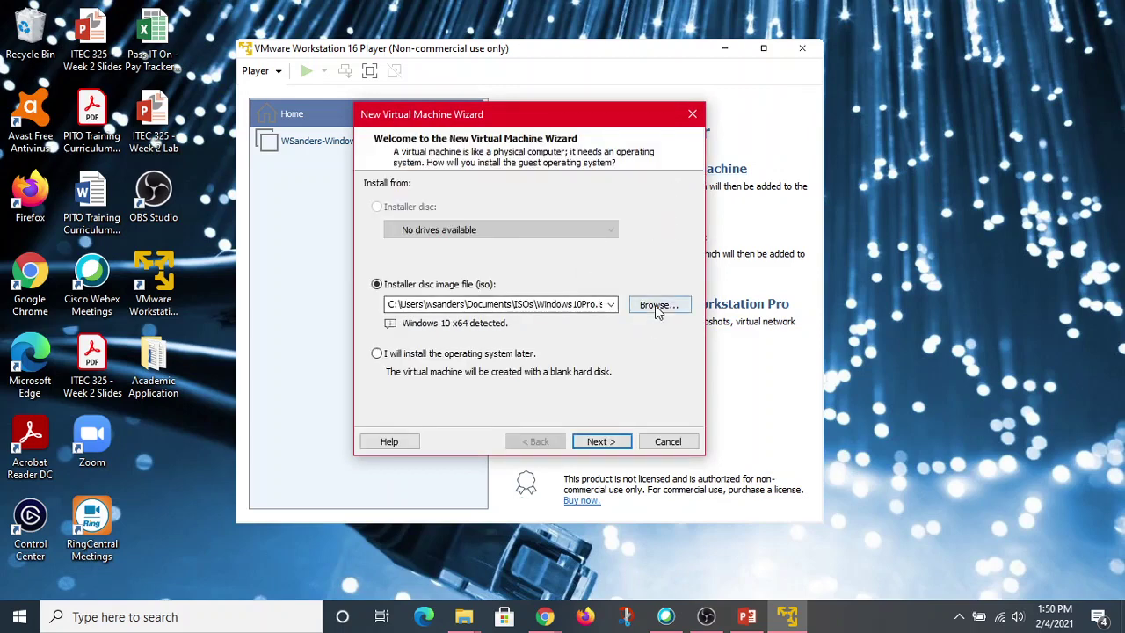
click(658, 305)
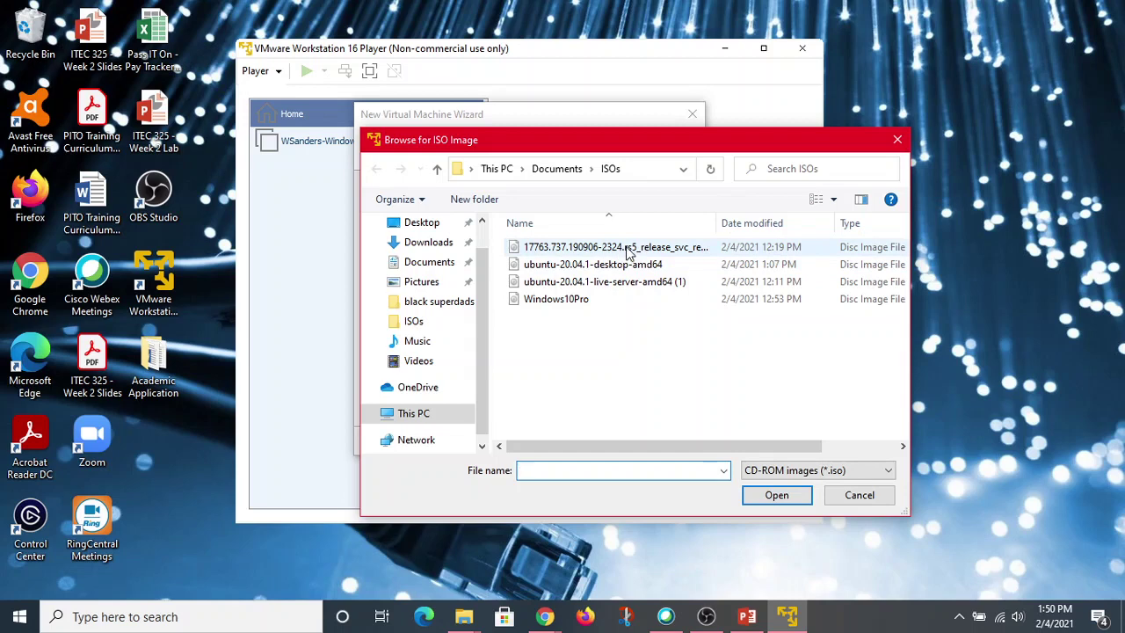
click(629, 250)
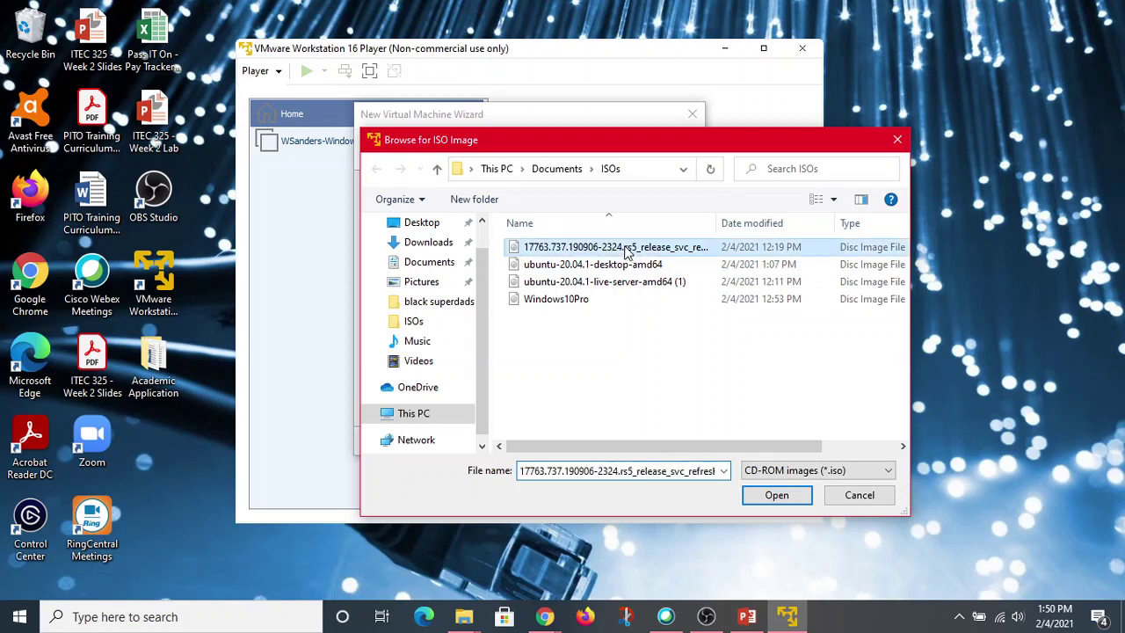
click(763, 497)
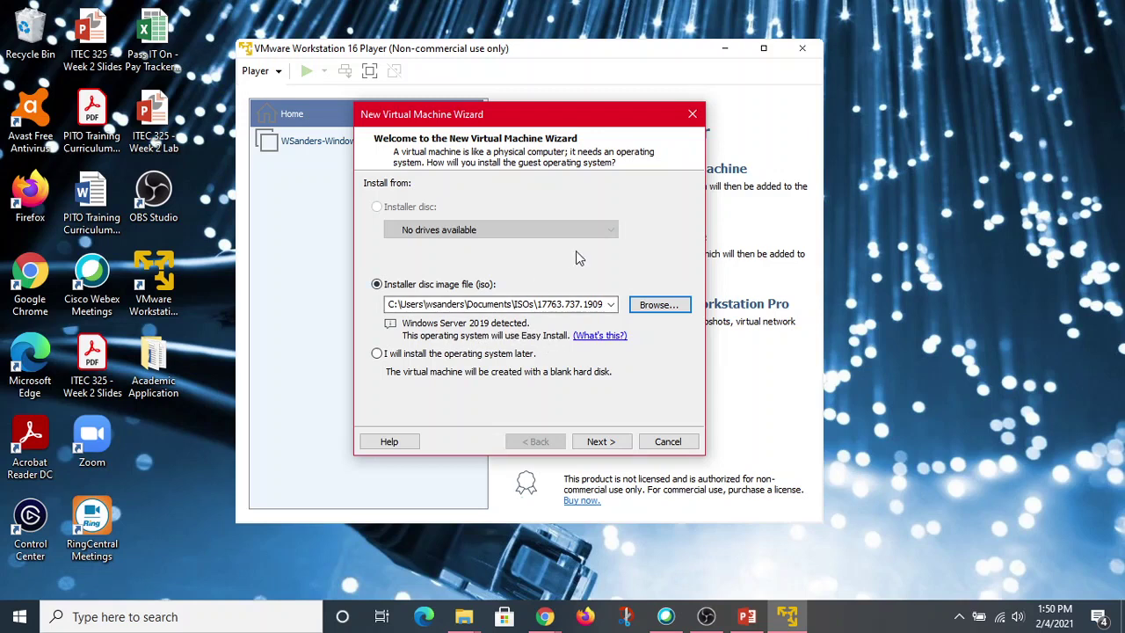
Choose Windows Server Standard Core as the version to install, leaving the product key empty.
click(601, 441)
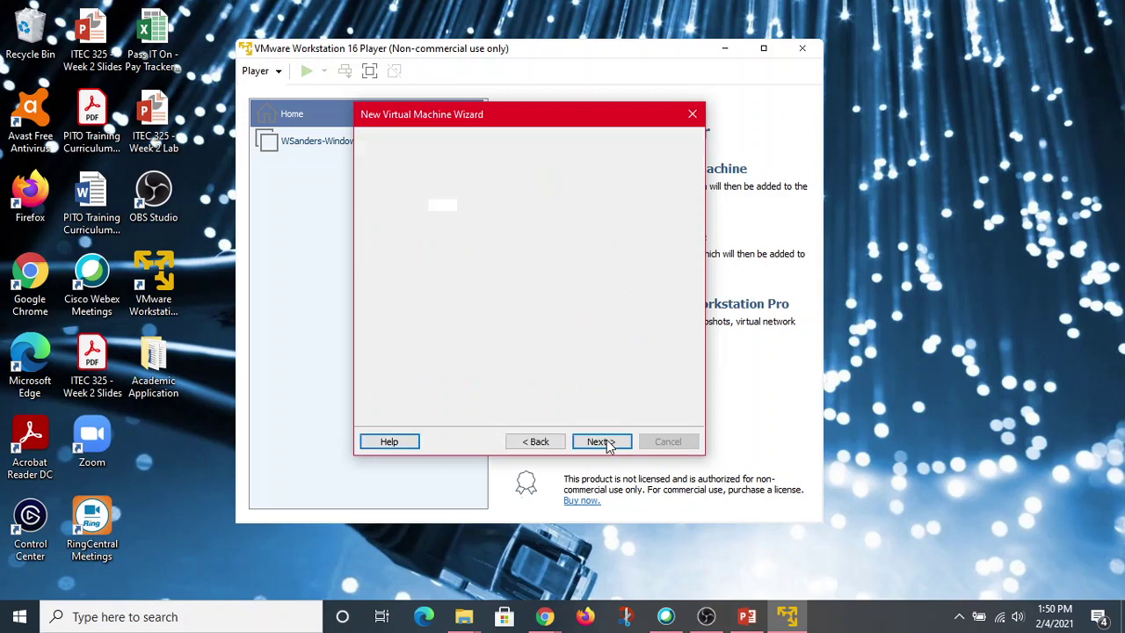
click(451, 205)
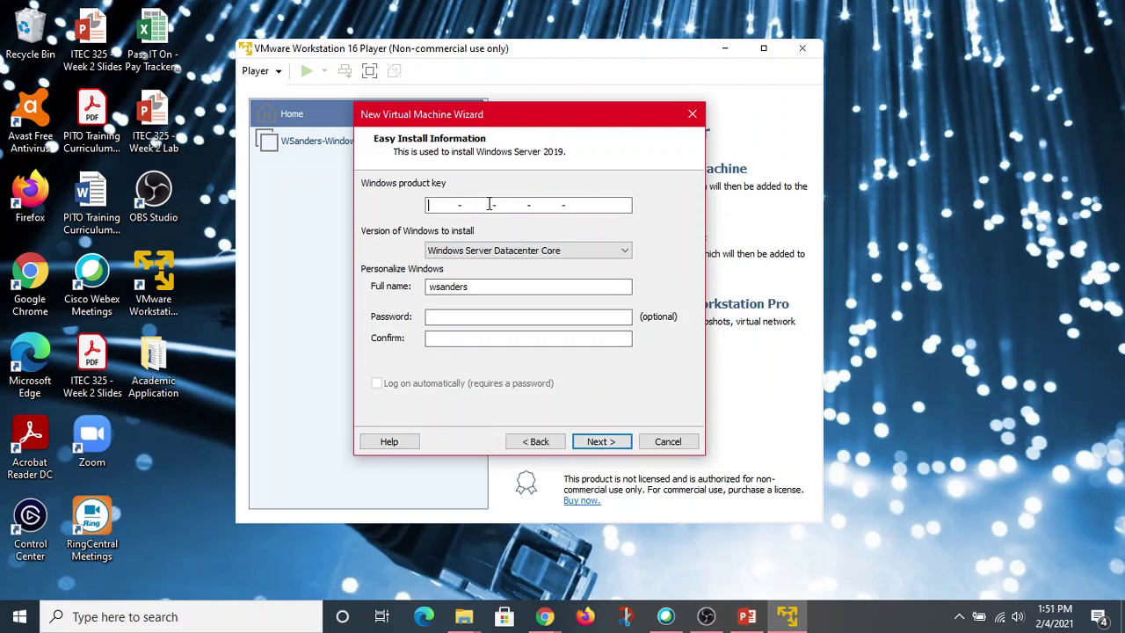
click(618, 251)
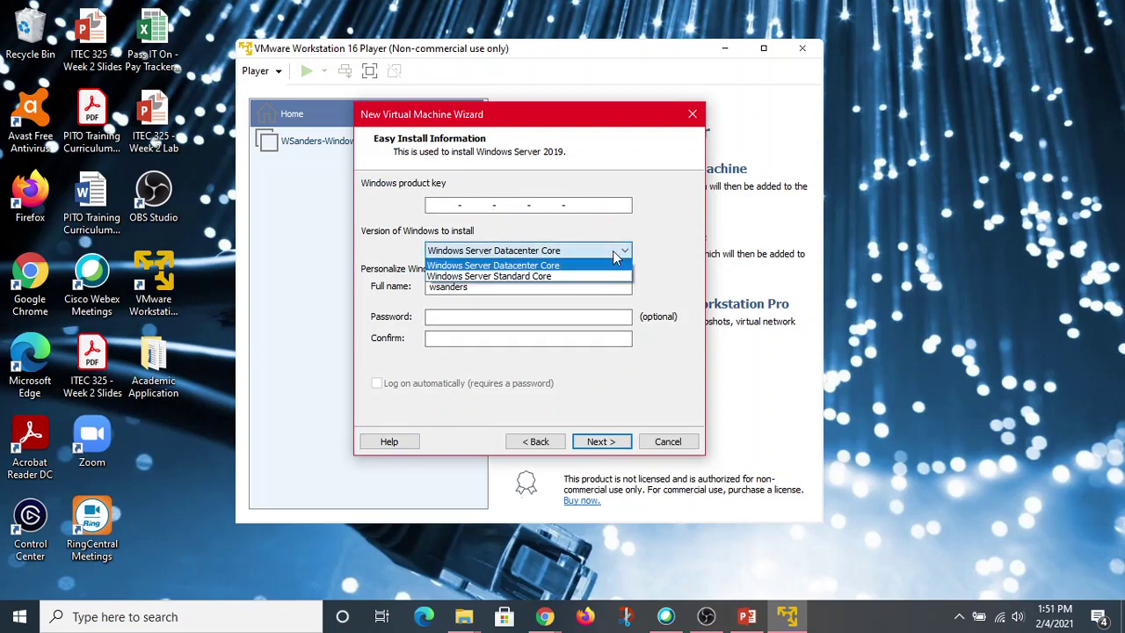
click(654, 234)
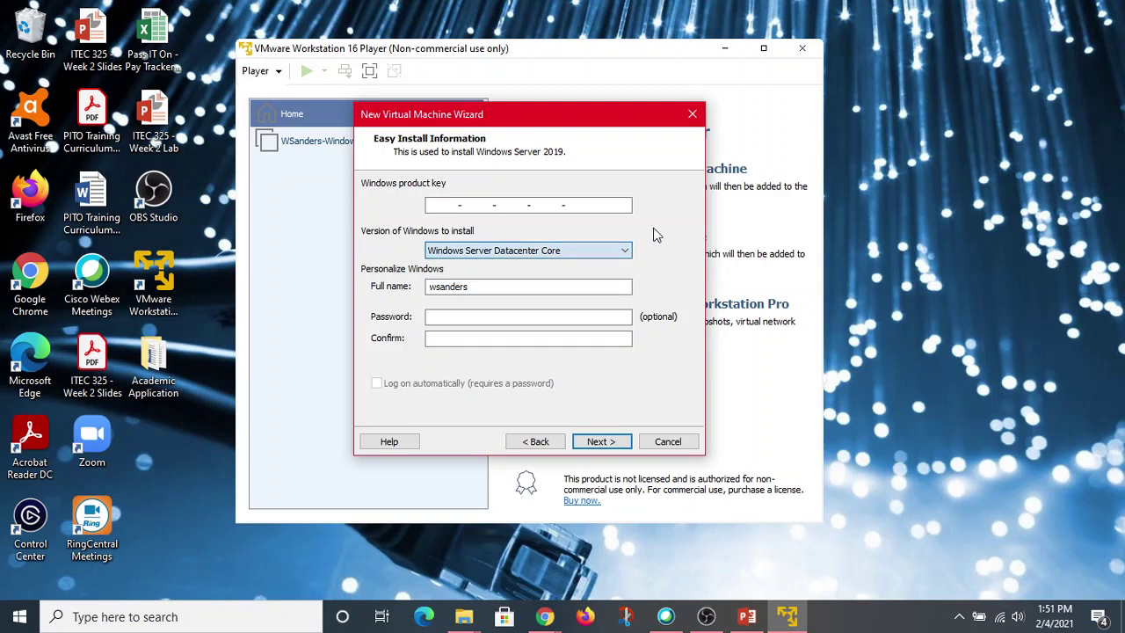
click(589, 253)
click(590, 253)
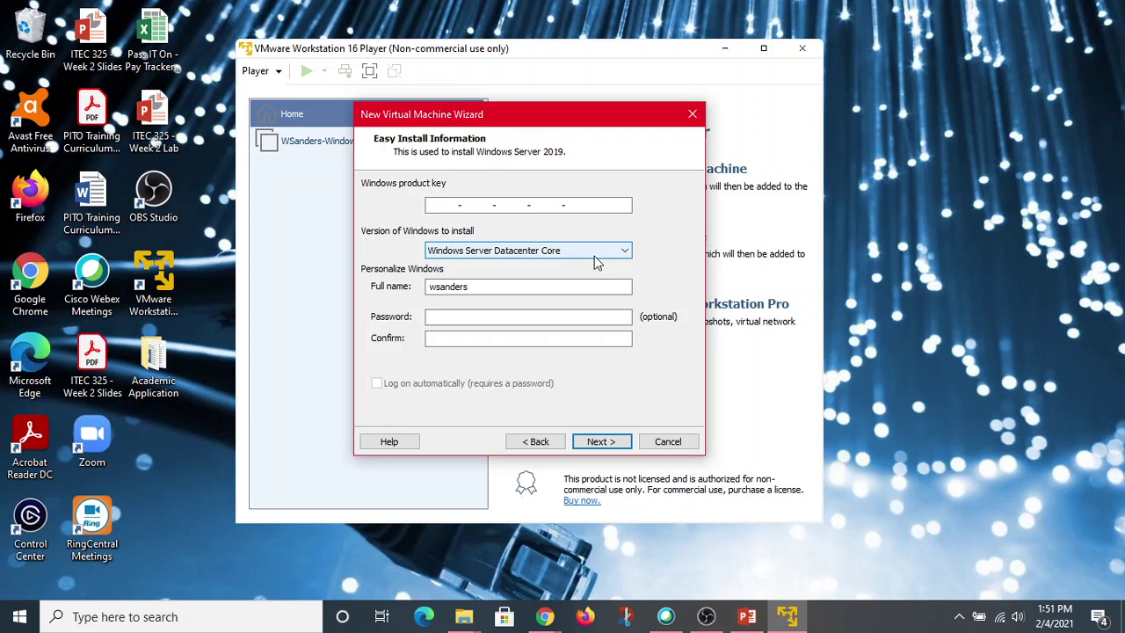
click(588, 250)
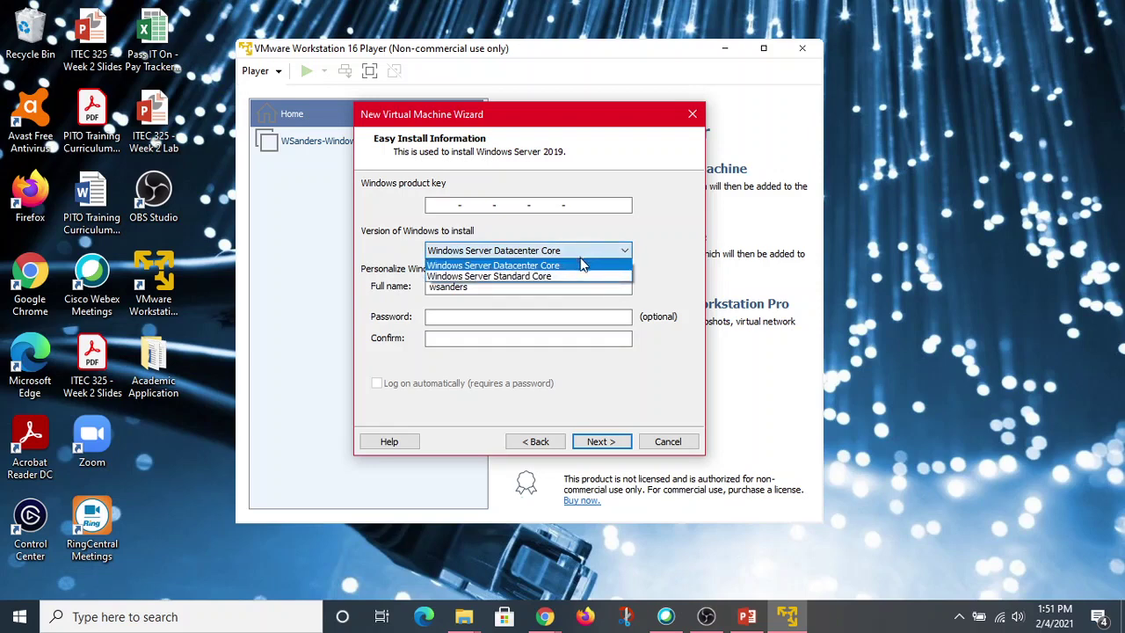
click(572, 277)
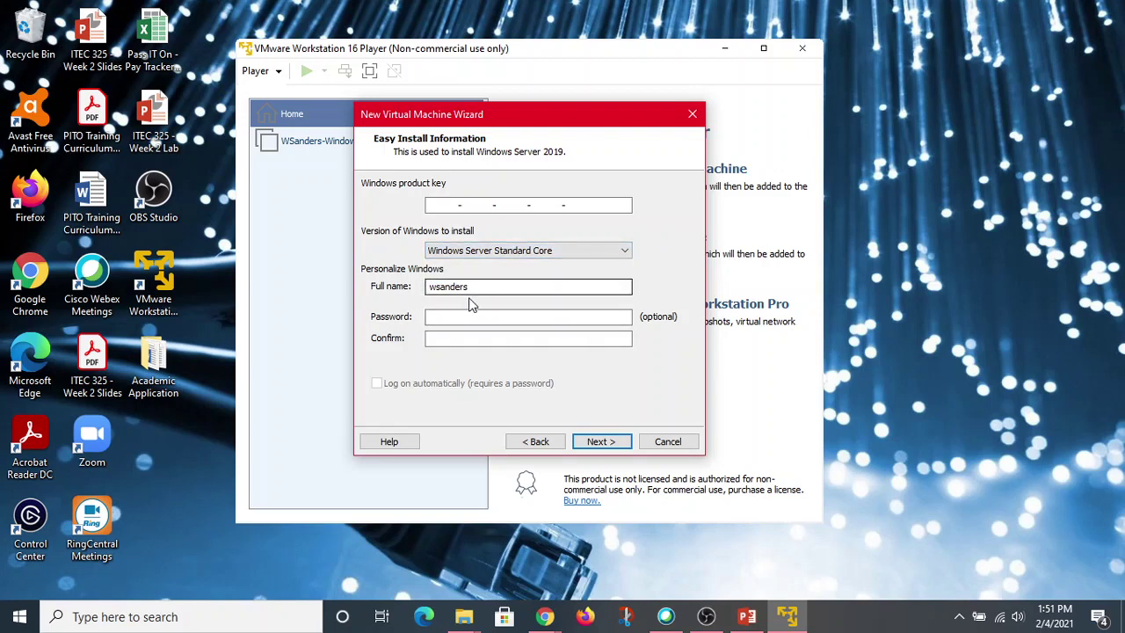
Enter the user's full name, then type the account password and its confirmation.
drag(475, 288, 367, 295)
text(Willie)
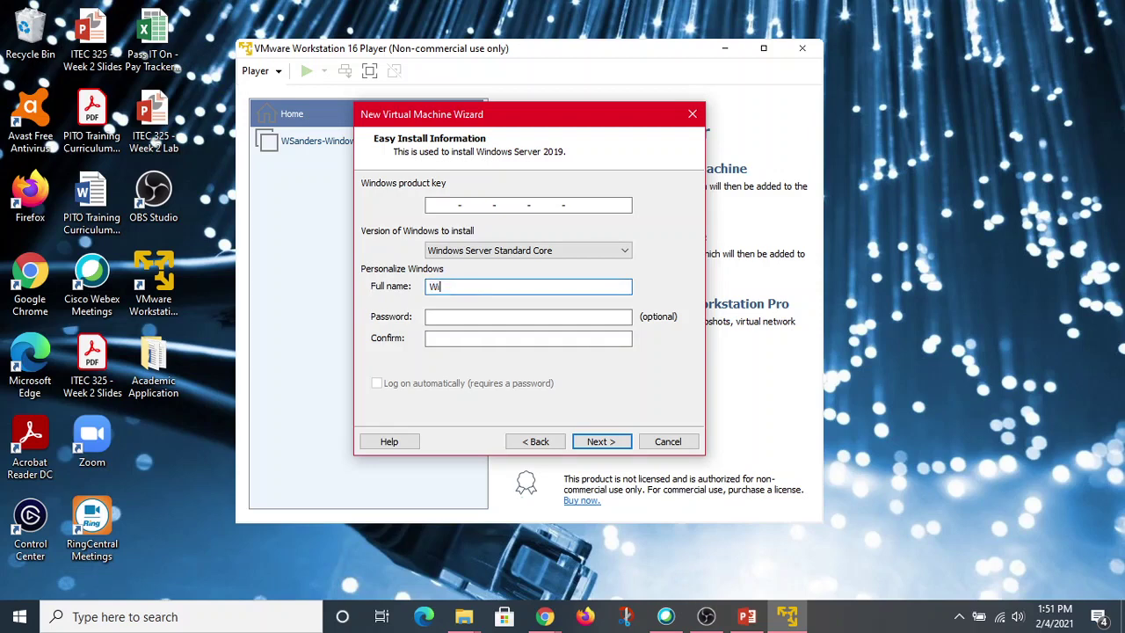
text( Sand)
key(BackSpace)
key(BackSpace)
key(BackSpace)
key(BackSpace)
key(BackSpace)
key(BackSpace)
key(BackSpace)
key(BackSpace)
text(was)
text(sander)
text(s)
click(448, 316)
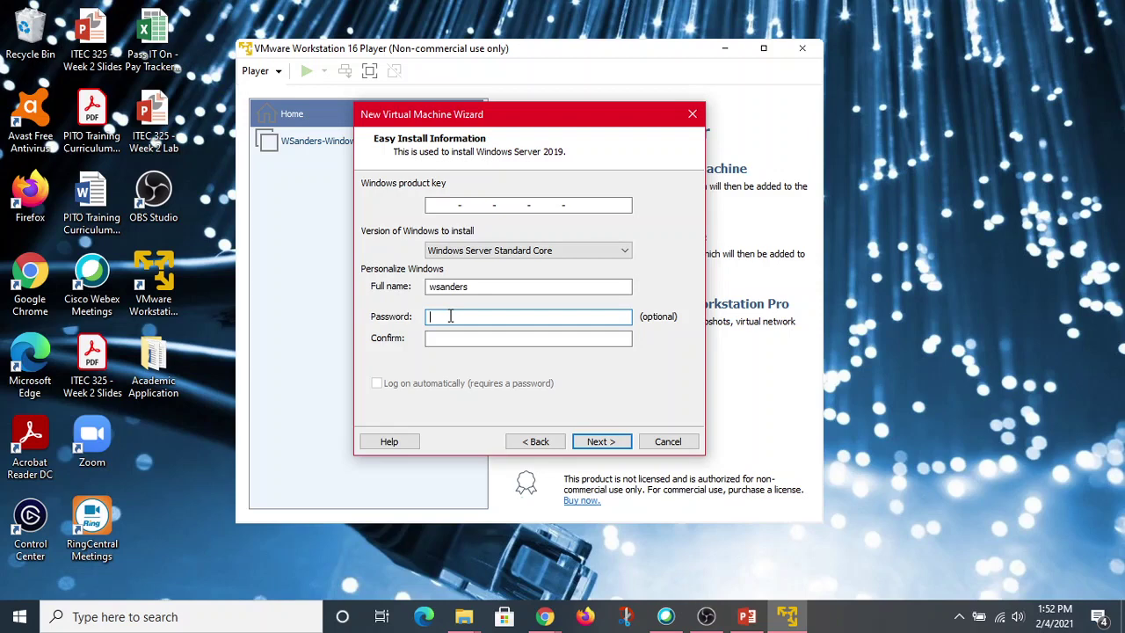
text(Pa)
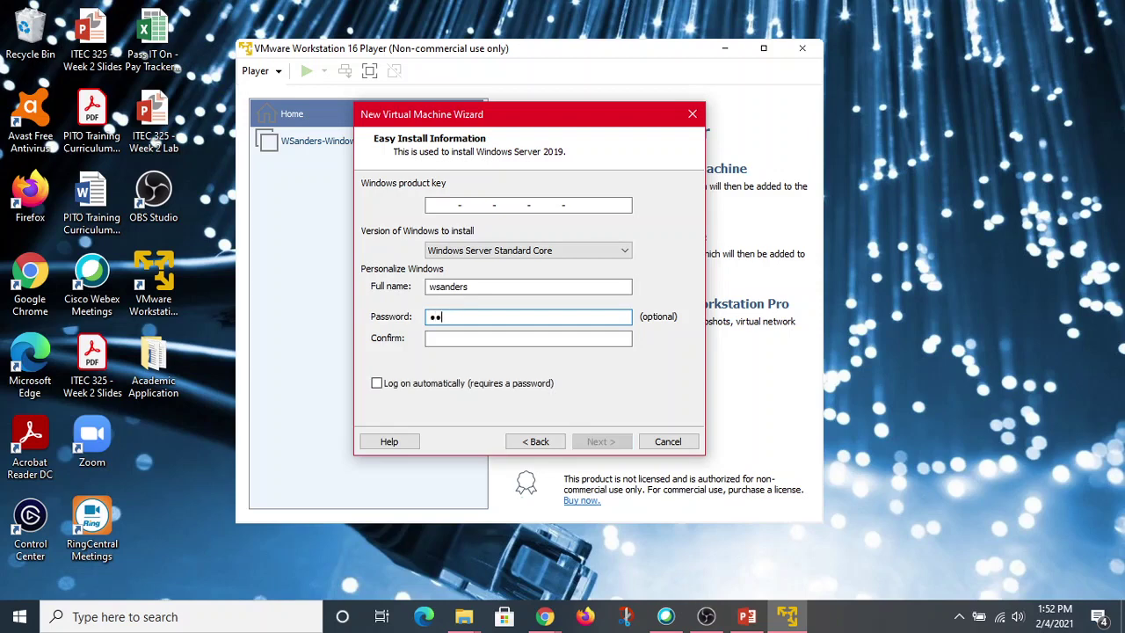
text(ssword1)
click(451, 341)
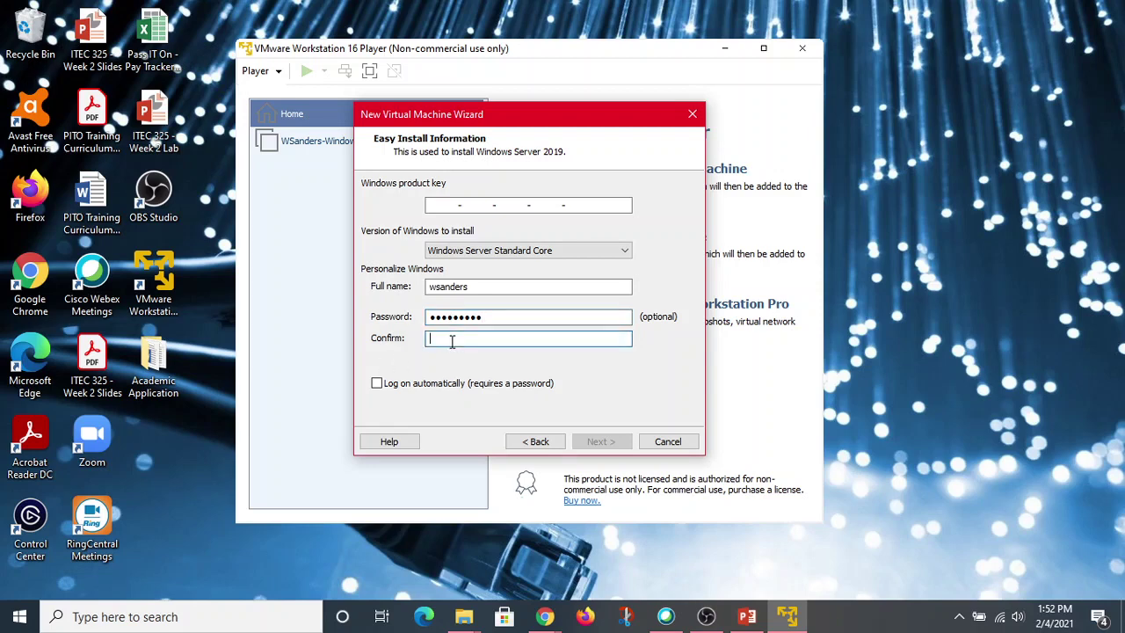
text(Password1)
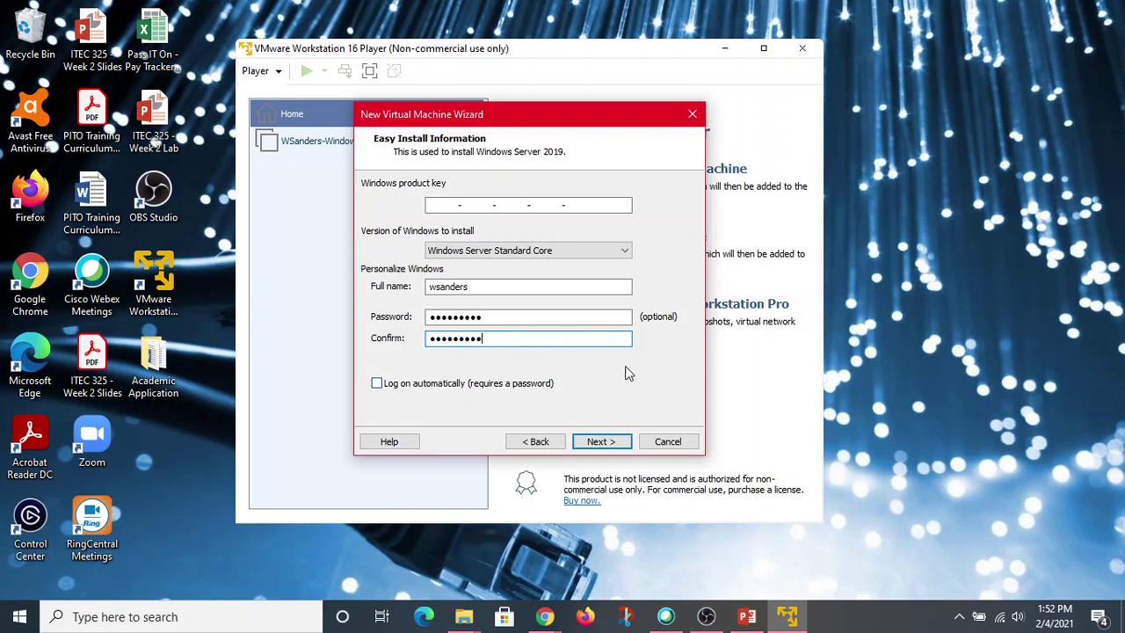
Fix the password mismatch by re-entering matching passwords, then continue.
click(605, 446)
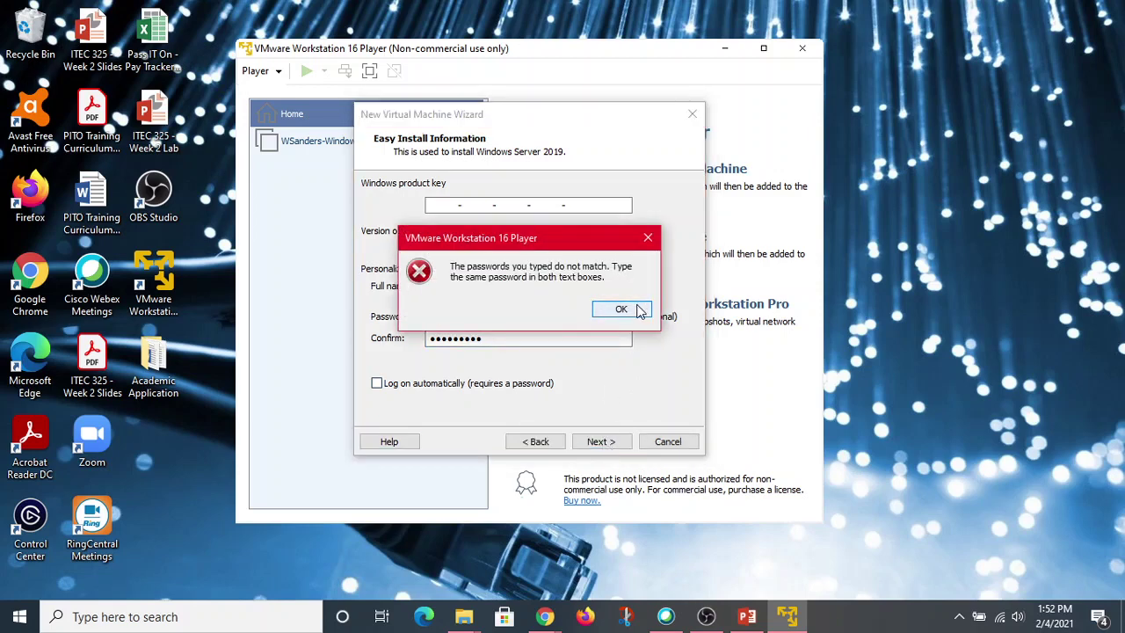
click(637, 307)
drag(502, 339, 334, 311)
key(BackSpace)
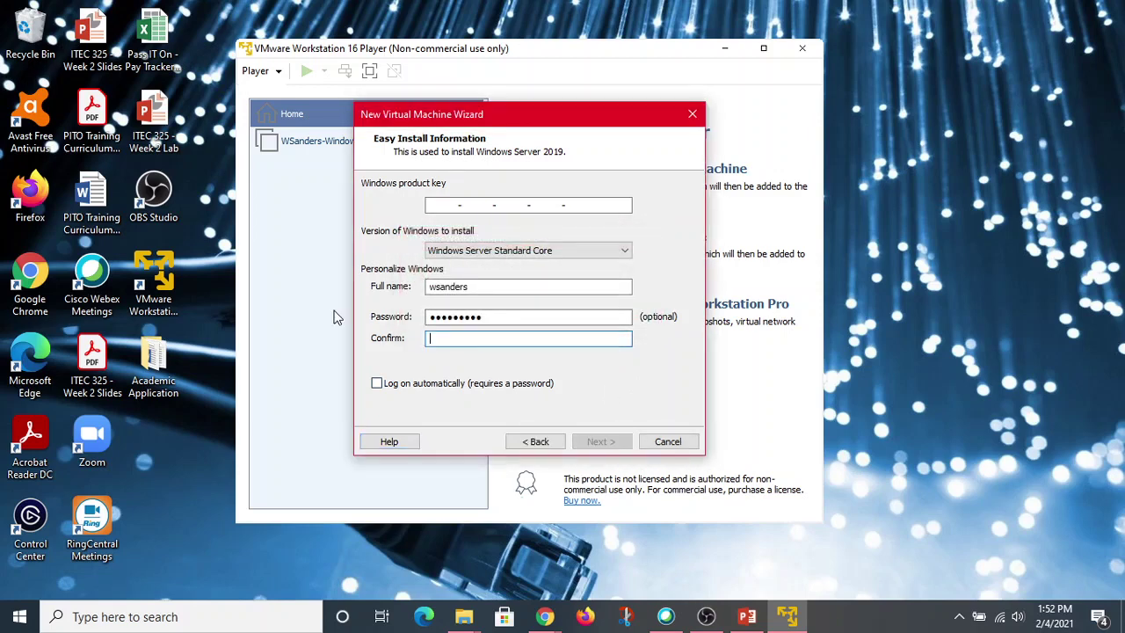
drag(500, 315, 260, 363)
key(BackSpace)
text(••)
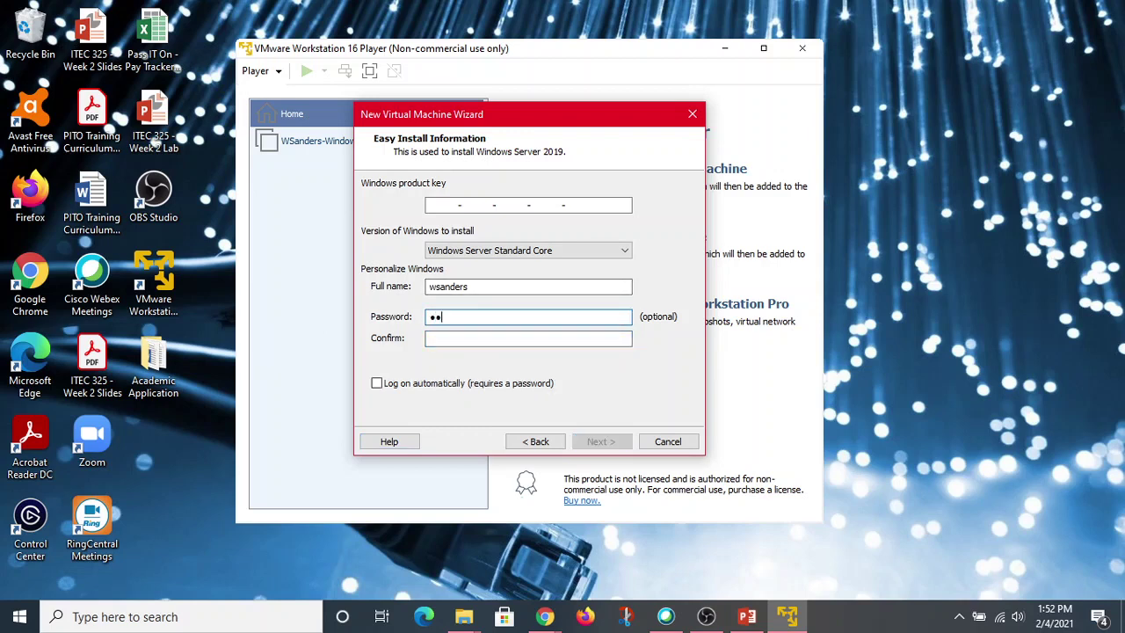
text(•••••••)
key(Tab)
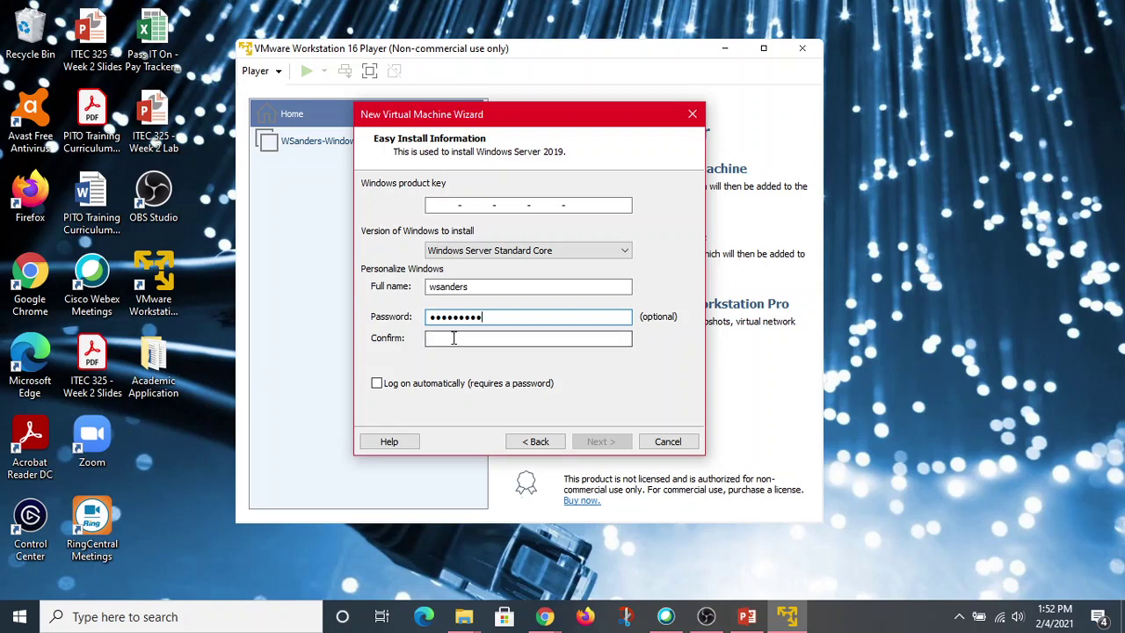
text(••••)
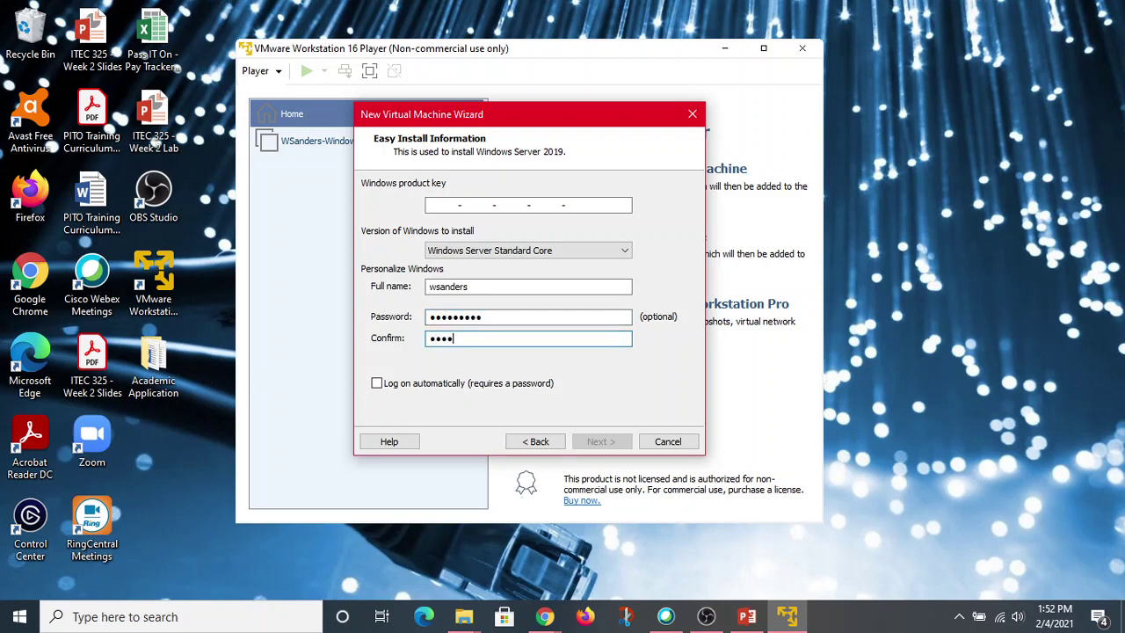
text(••)
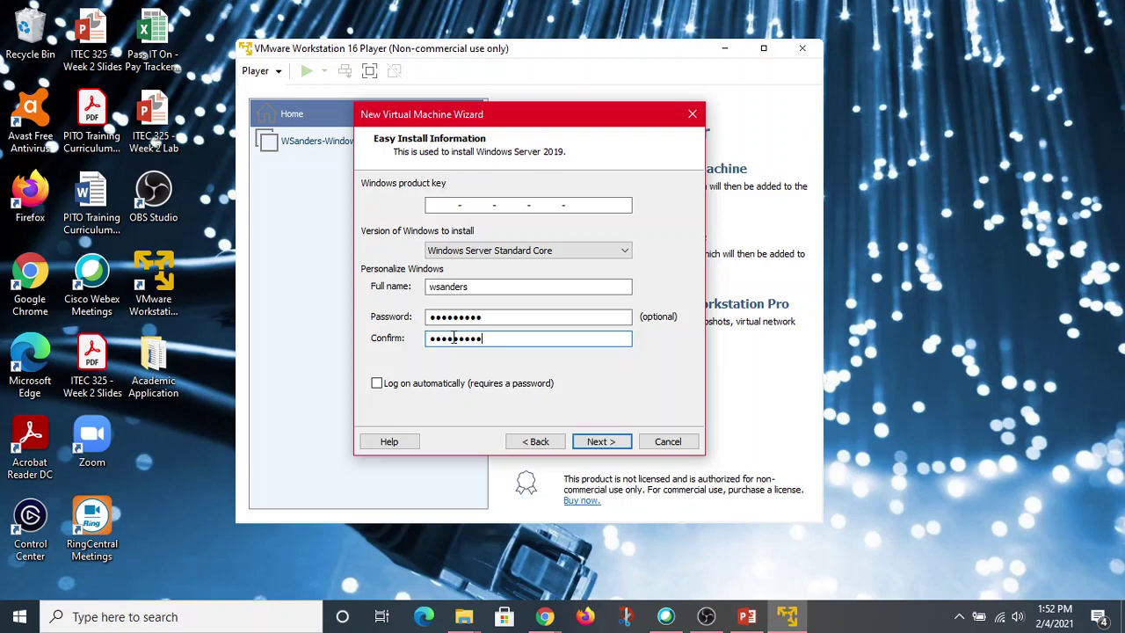
click(588, 443)
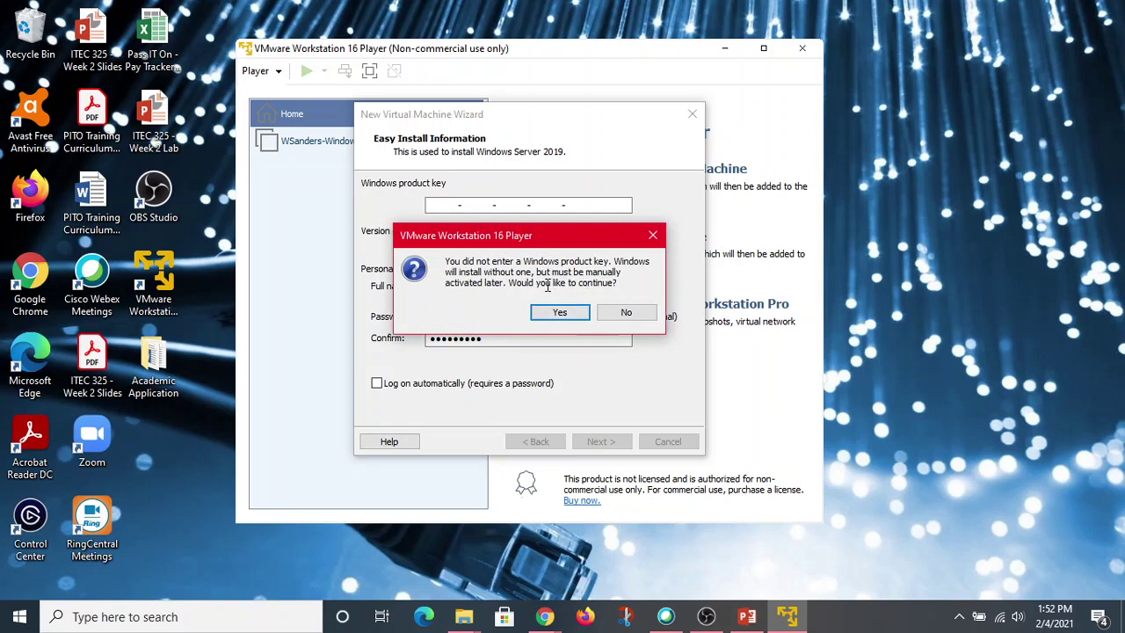
Skip the product key, name the VM the user's name plus '-WindowServer2019', and keep the 60 GB split disk.
click(559, 312)
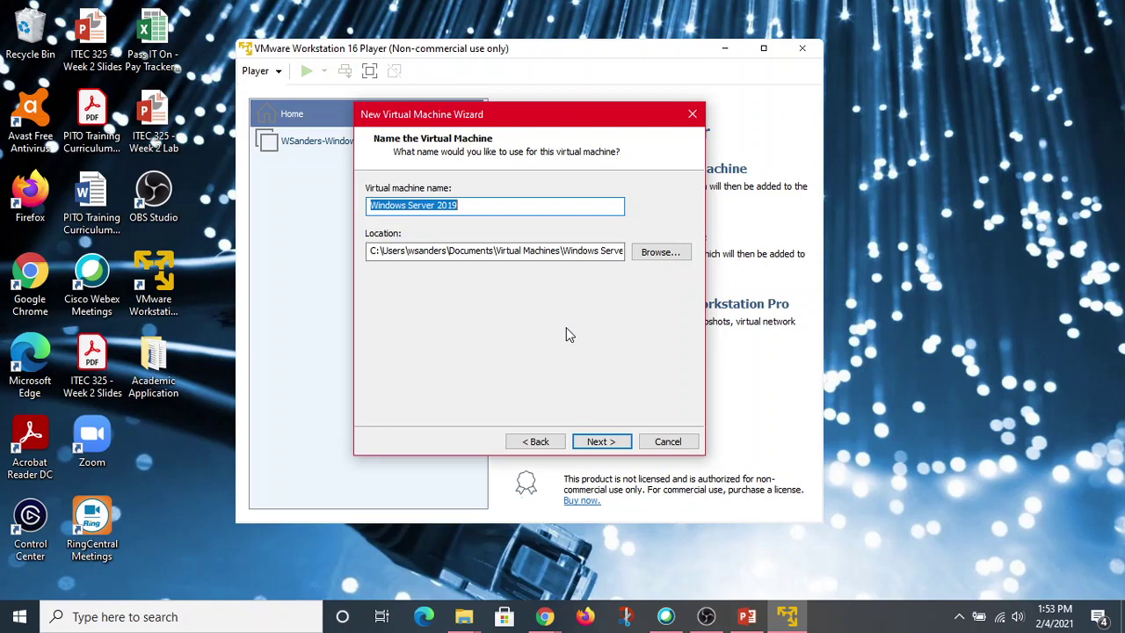
key(BackSpace)
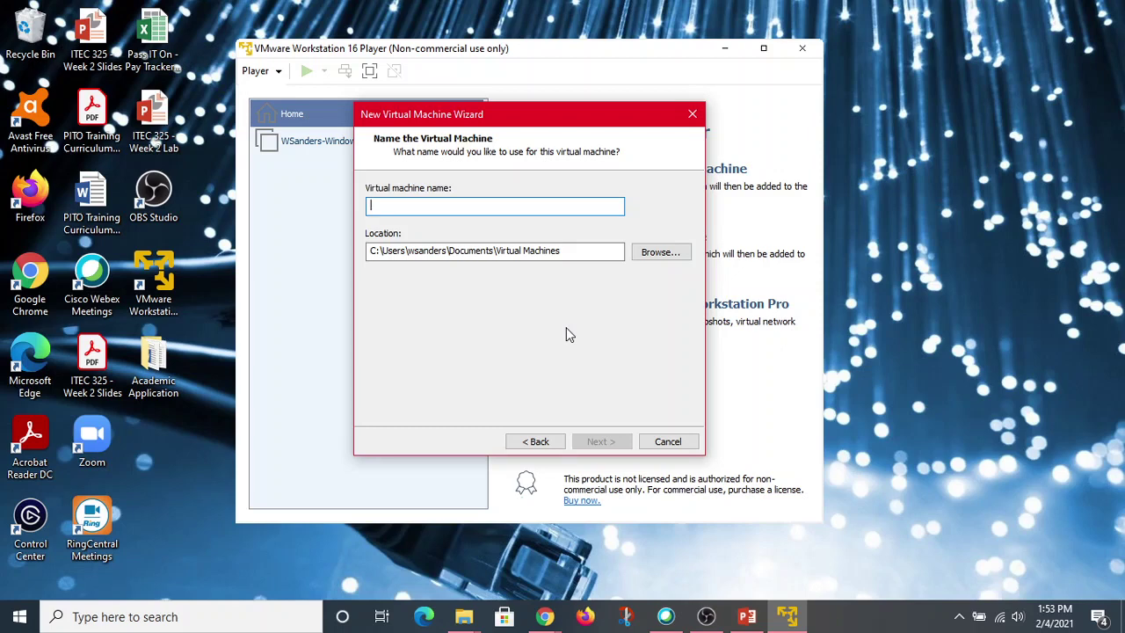
text(WSander)
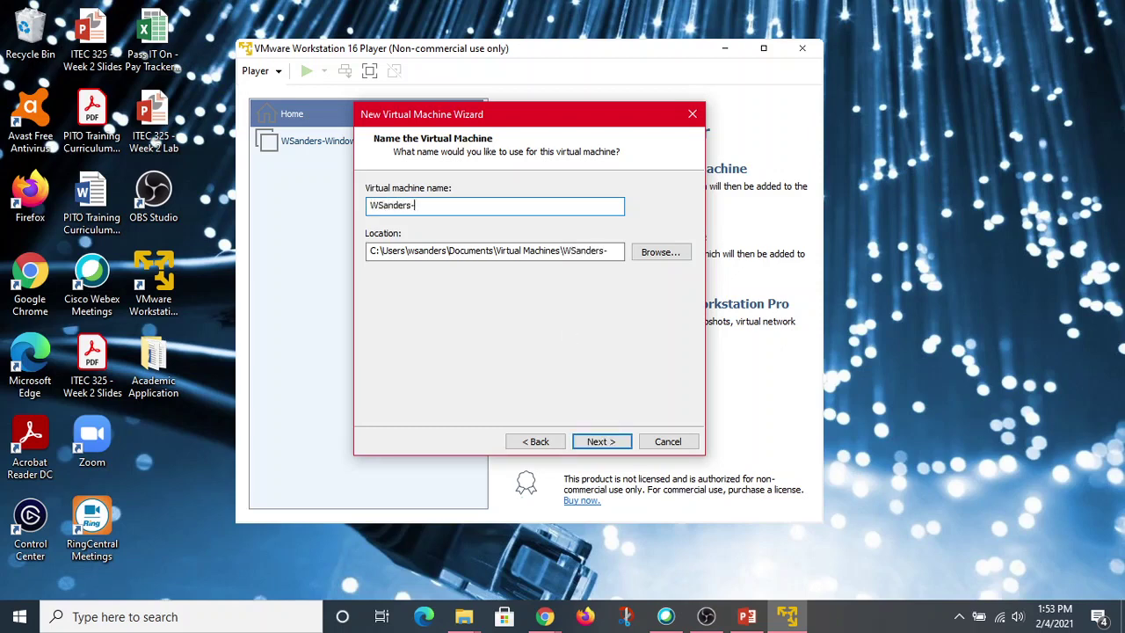
text(s-WindowServer2019)
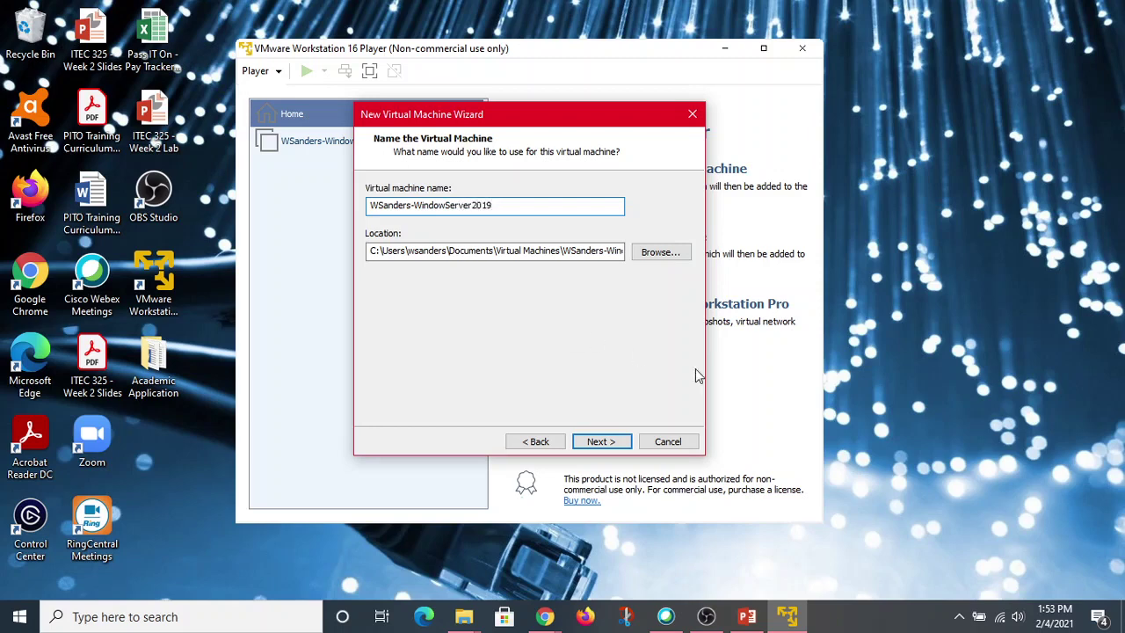
click(604, 442)
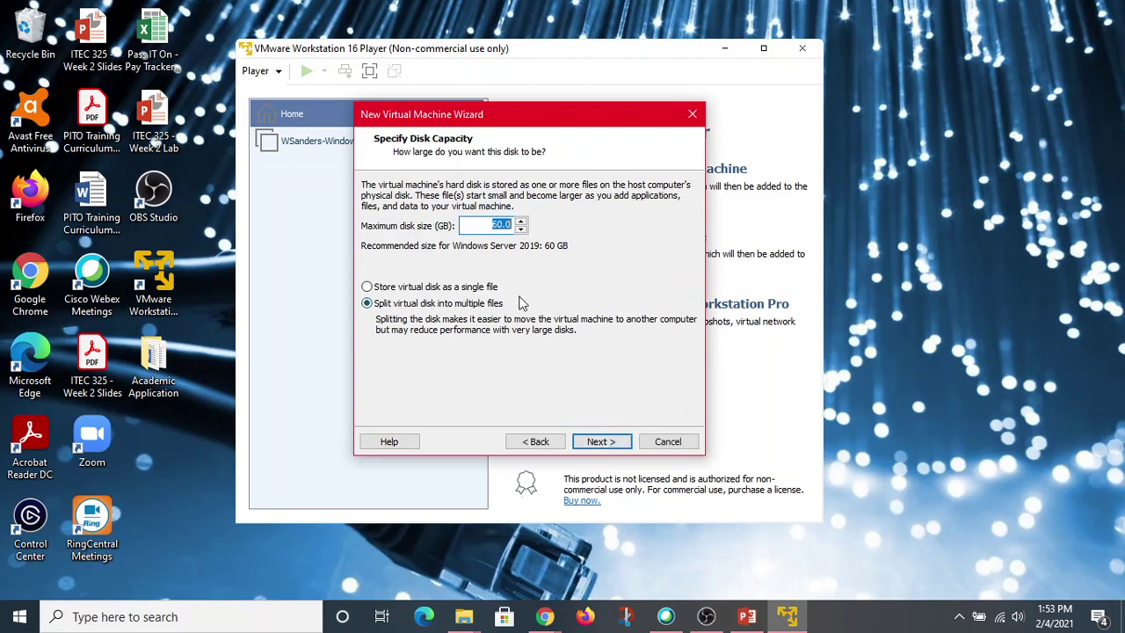
click(601, 441)
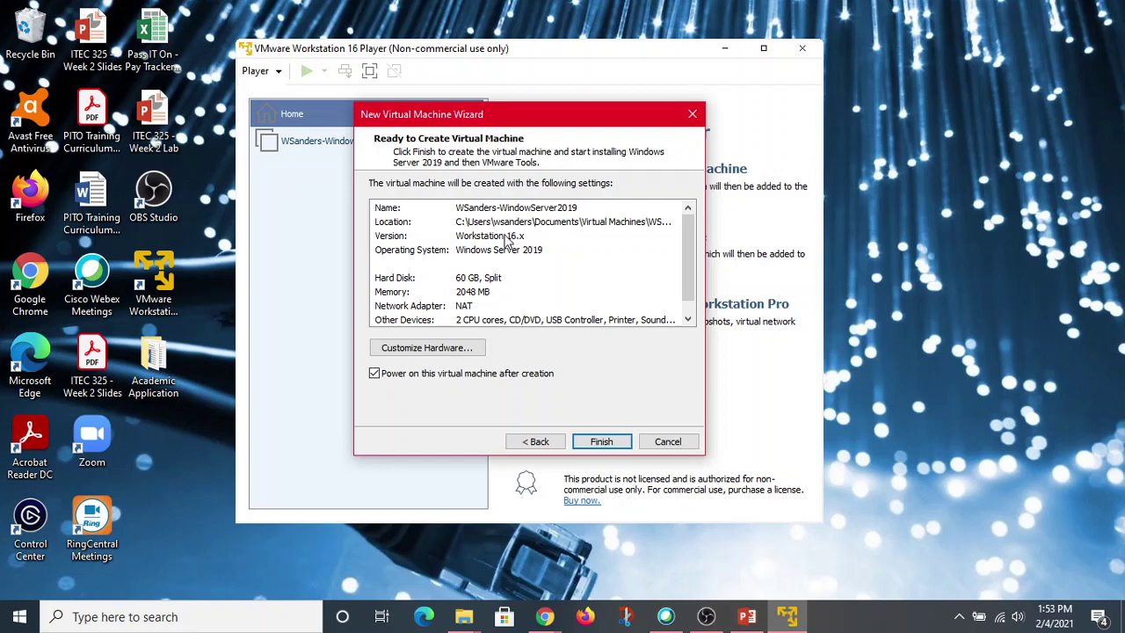
Set the Windows Server 2019 hardware to 3824 MB memory and 4 processor cores.
click(442, 350)
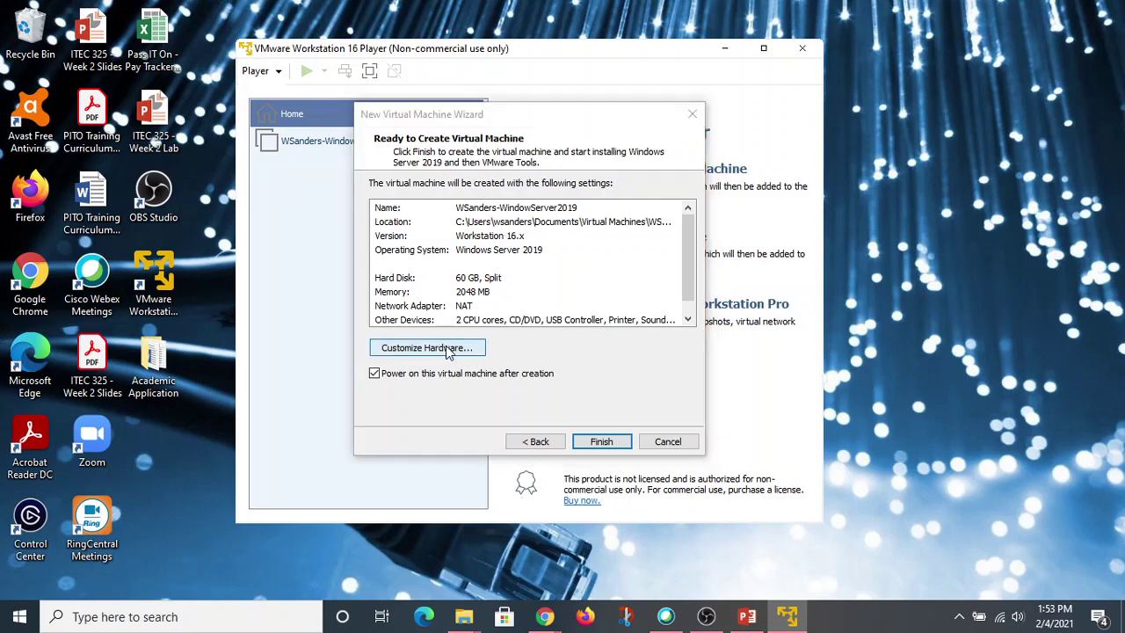
click(557, 216)
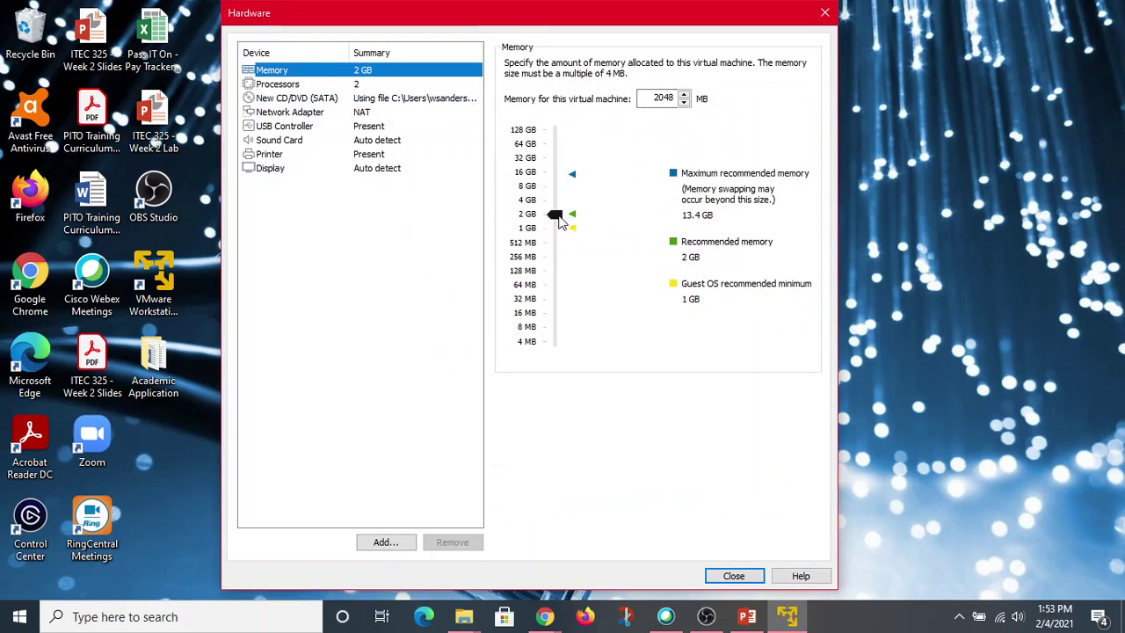
drag(559, 221, 555, 210)
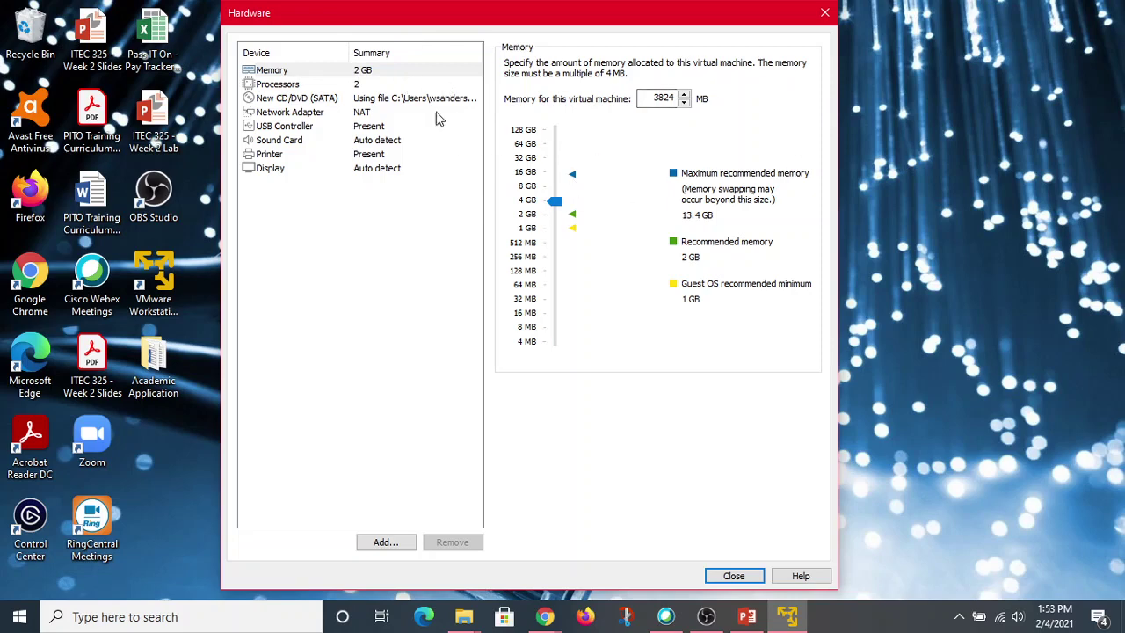
click(331, 83)
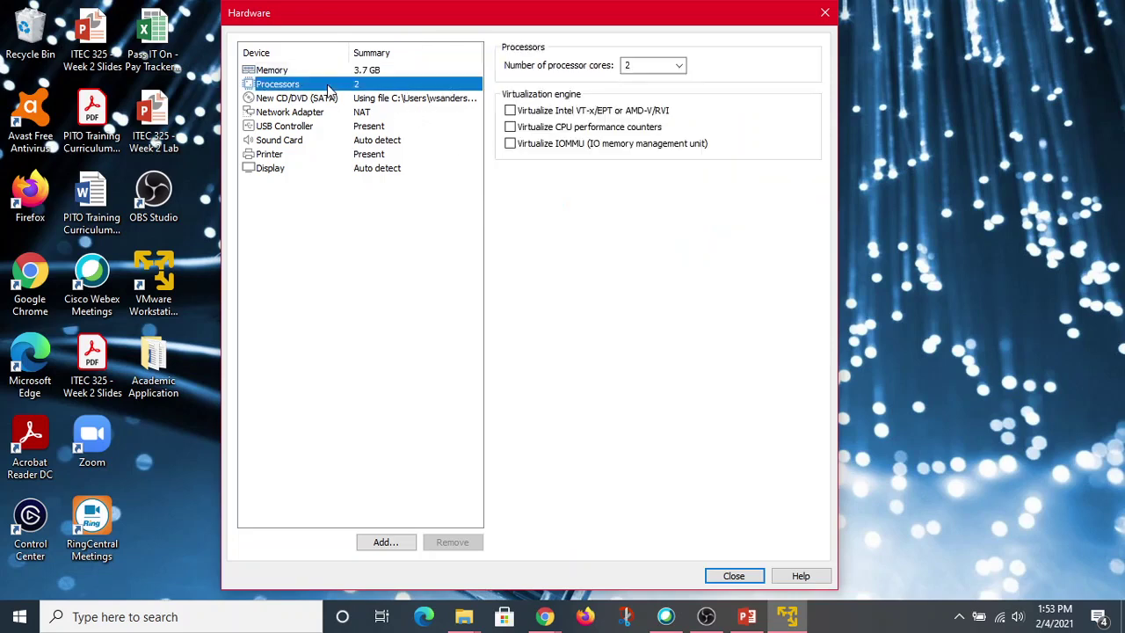
click(680, 65)
click(647, 111)
click(734, 576)
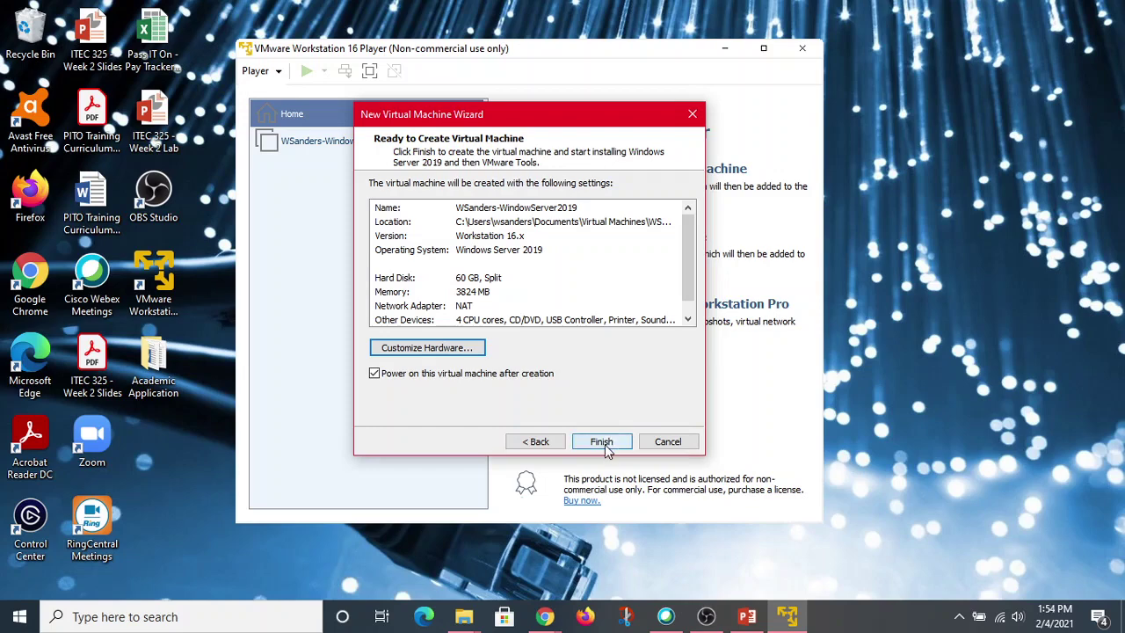
Finish creating the Windows Server 2019 machine and dismiss the VT-x power-on error.
click(605, 444)
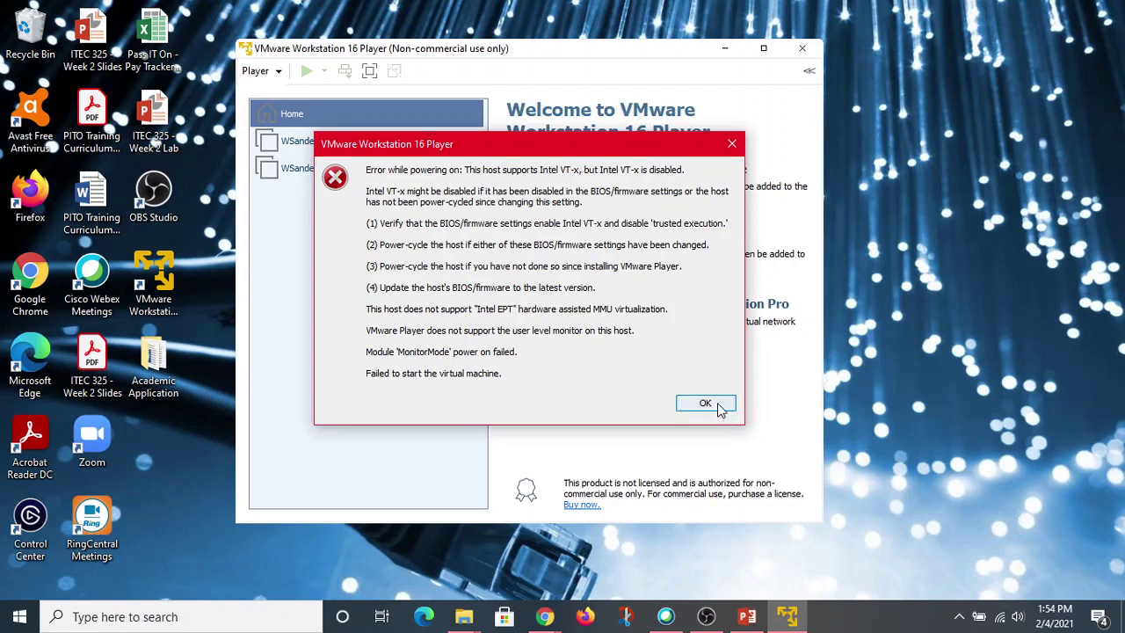
click(708, 402)
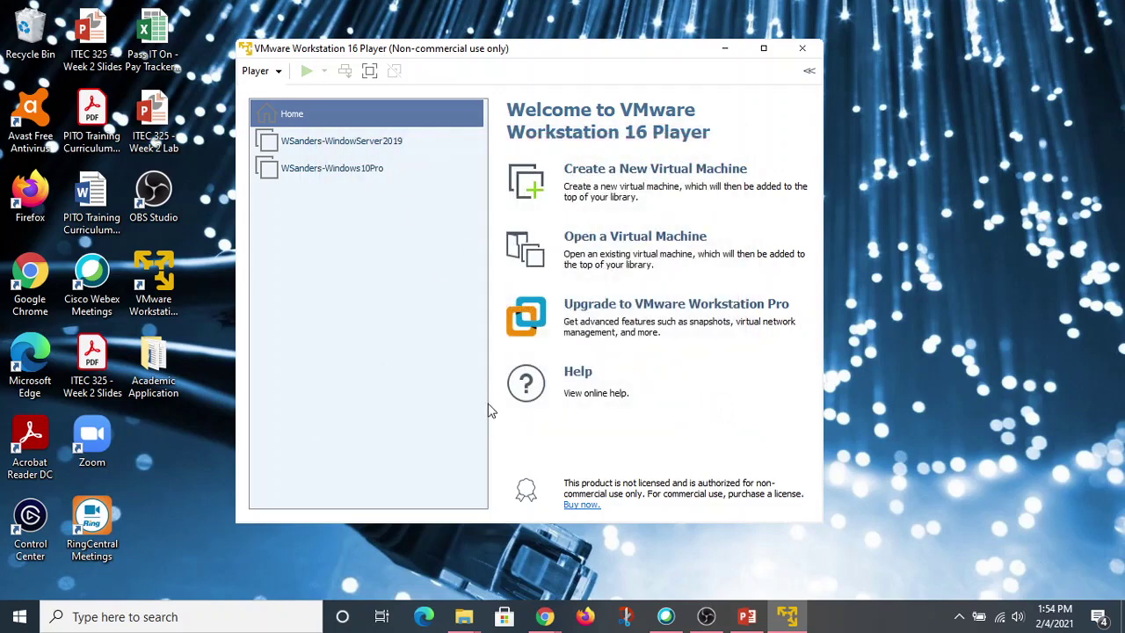
Start a new virtual machine from the ubuntu-20.04.1-desktop-amd64 ISO and continue to Easy Install details.
click(650, 174)
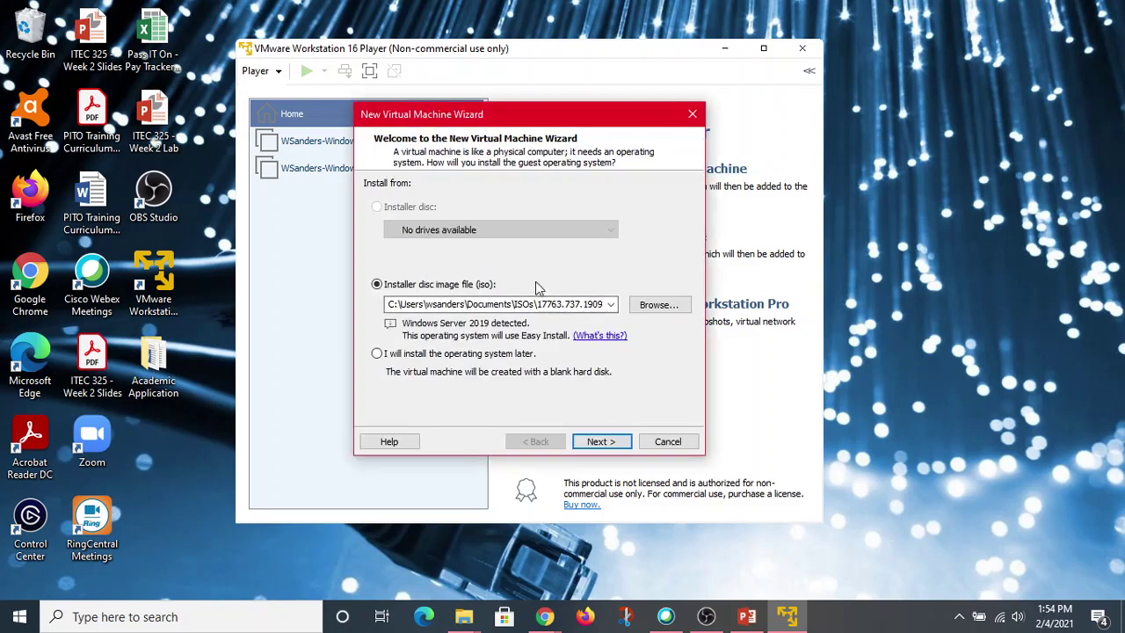
click(658, 309)
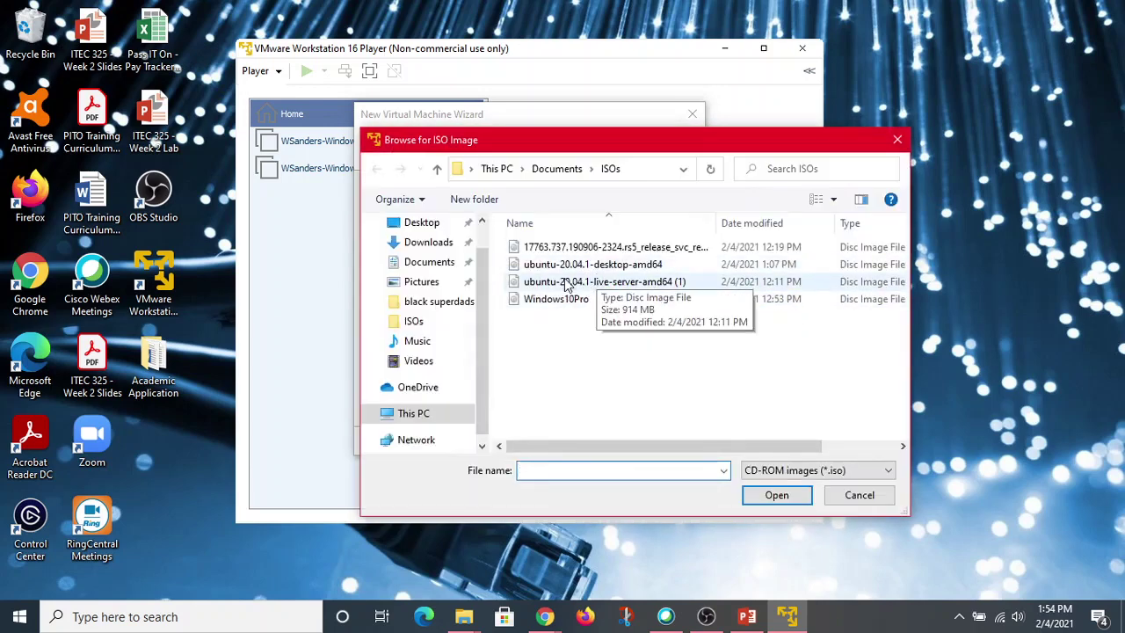
click(570, 267)
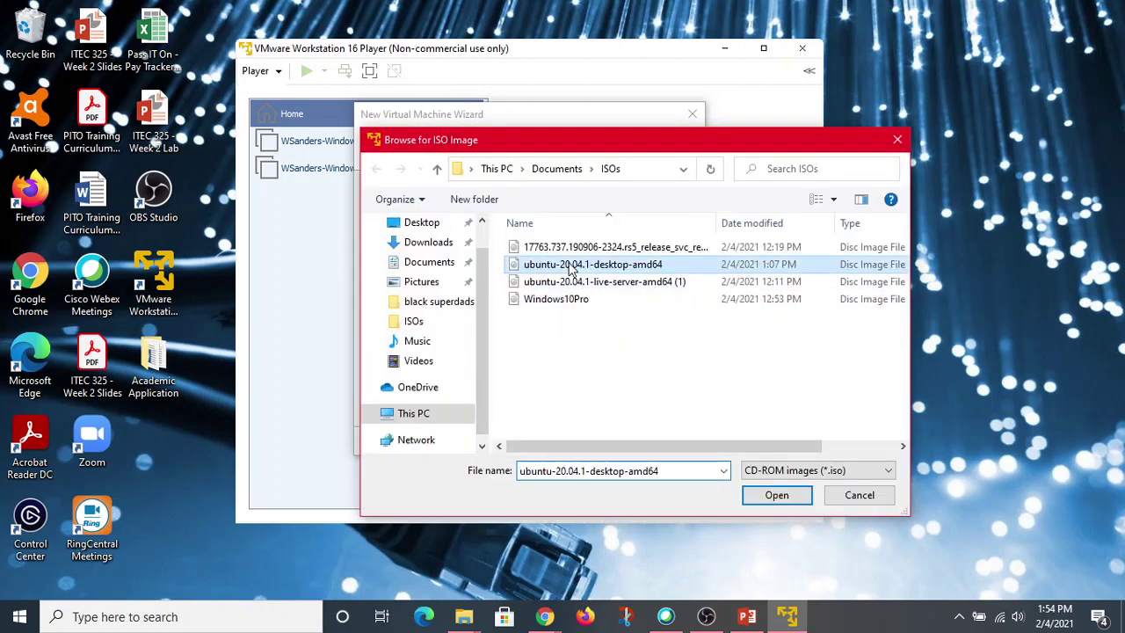
click(777, 496)
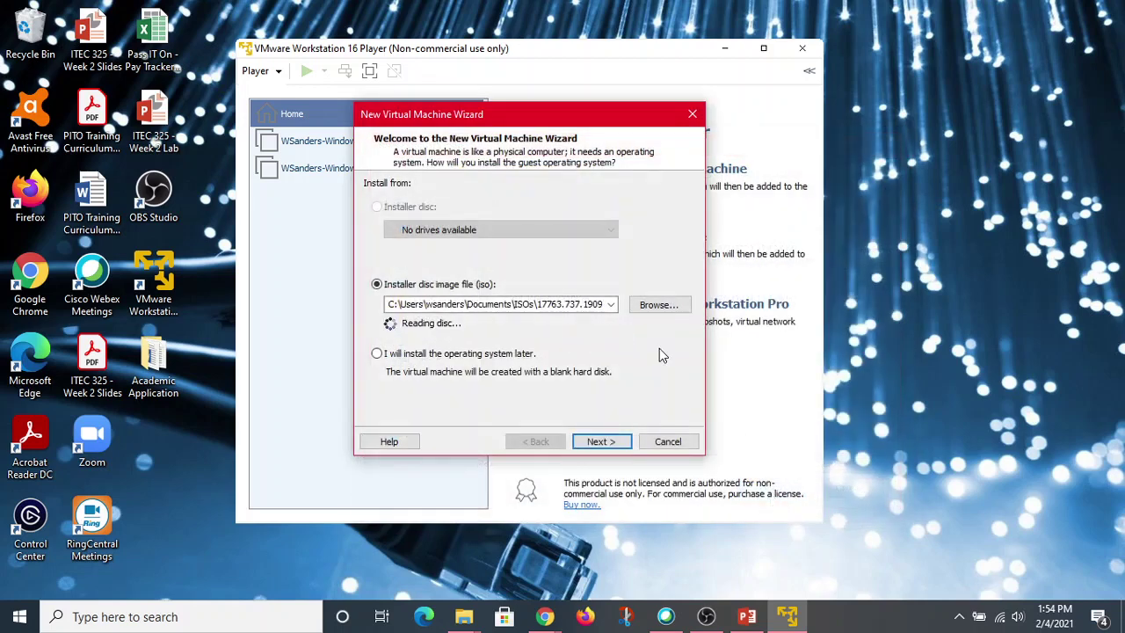
click(608, 442)
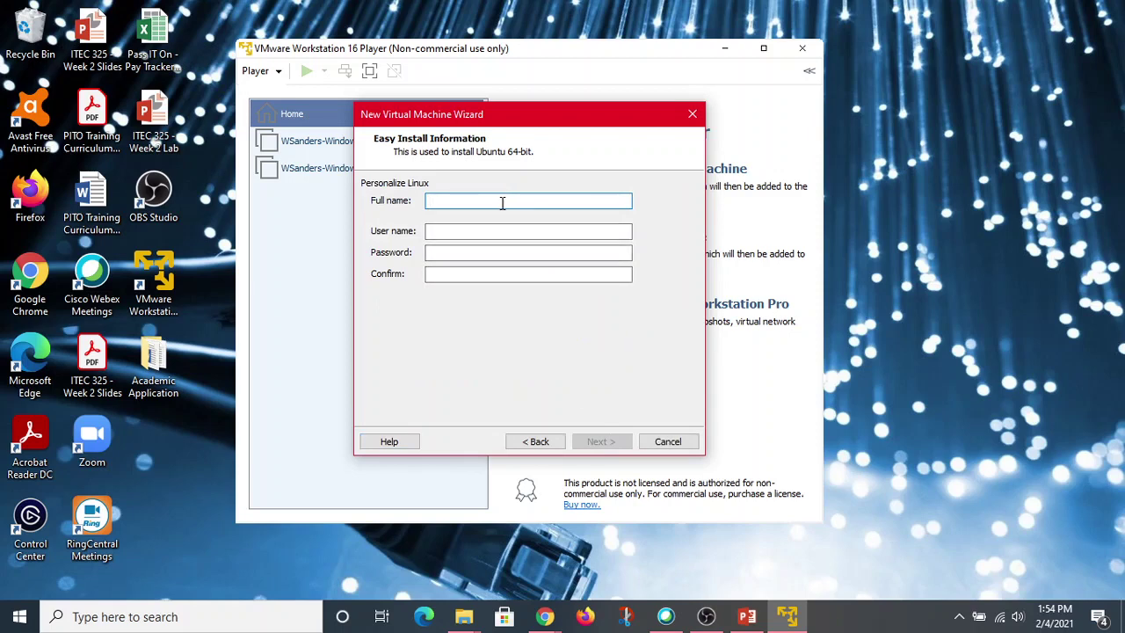
Enter the user's full name, user name and account password twice for the Ubuntu install, then continue.
text(Willie Sanders)
click(484, 229)
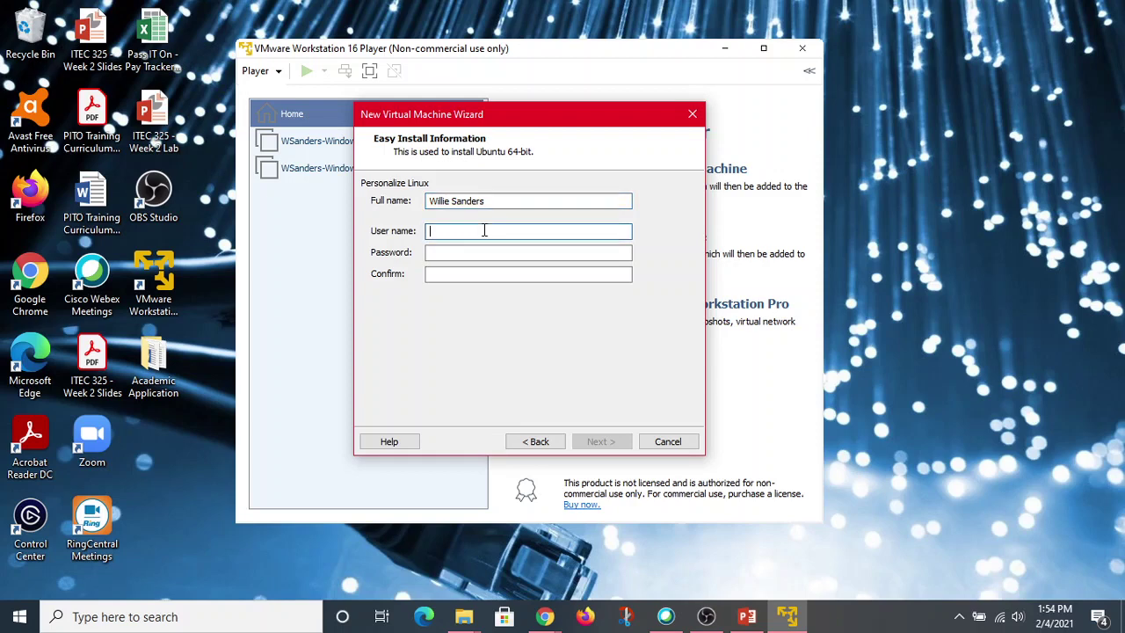
text(wsanders)
click(462, 252)
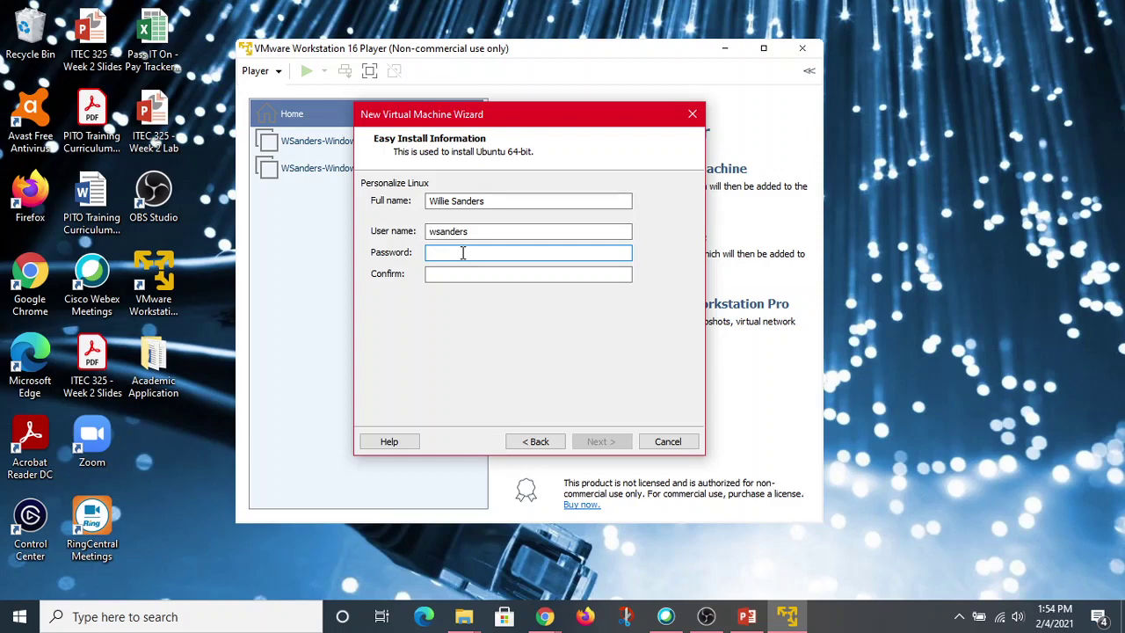
text(•••••••)
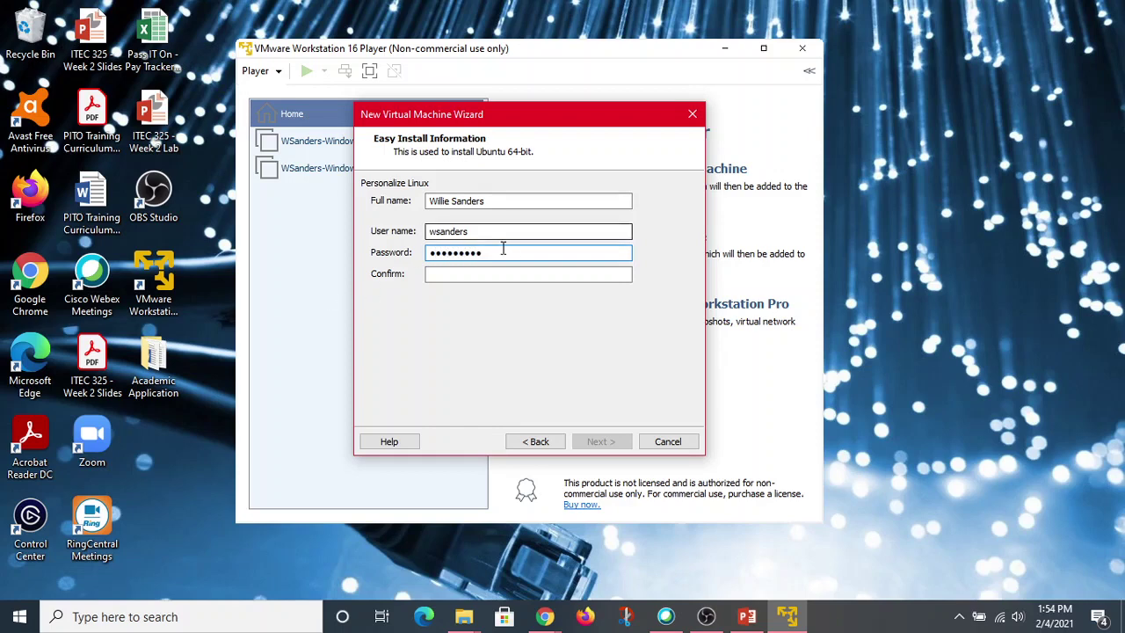
click(468, 276)
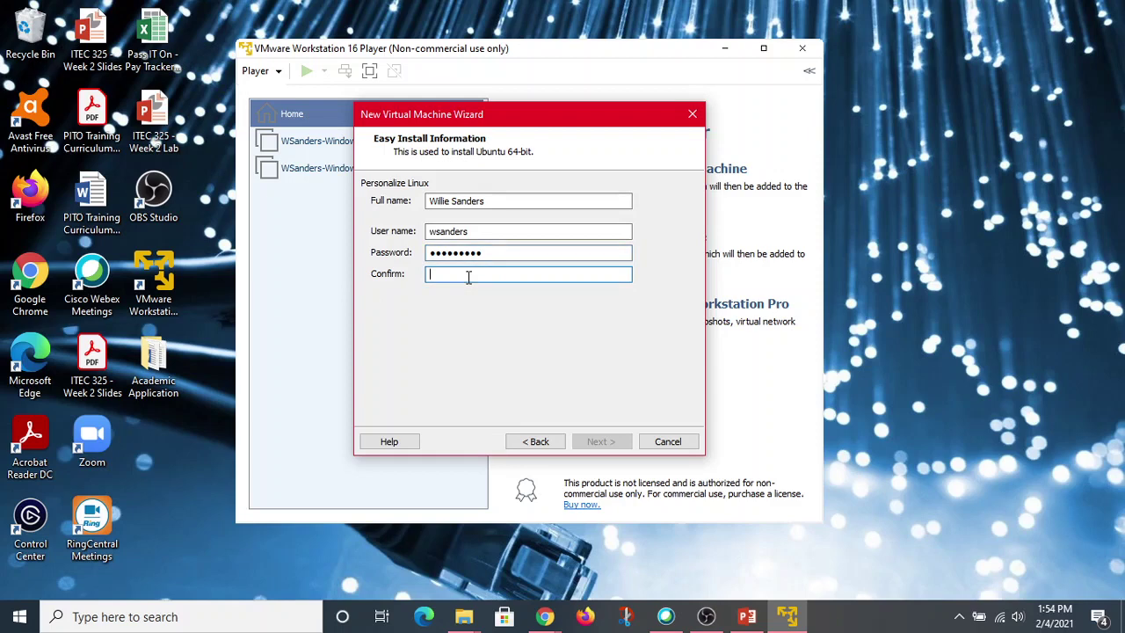
text(•••••••••)
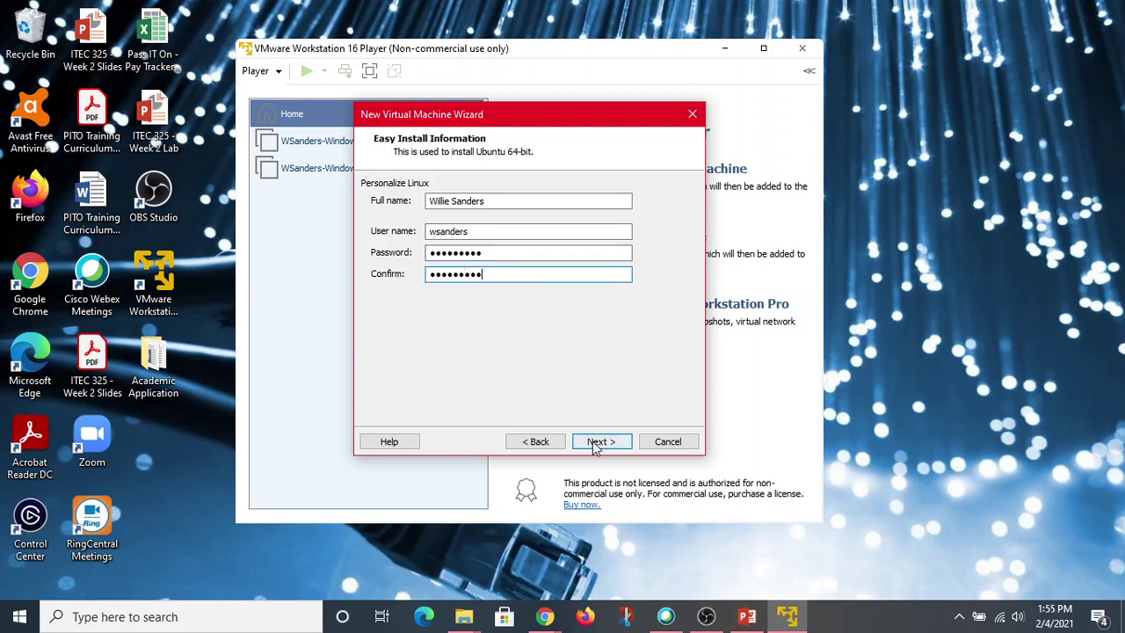
click(596, 443)
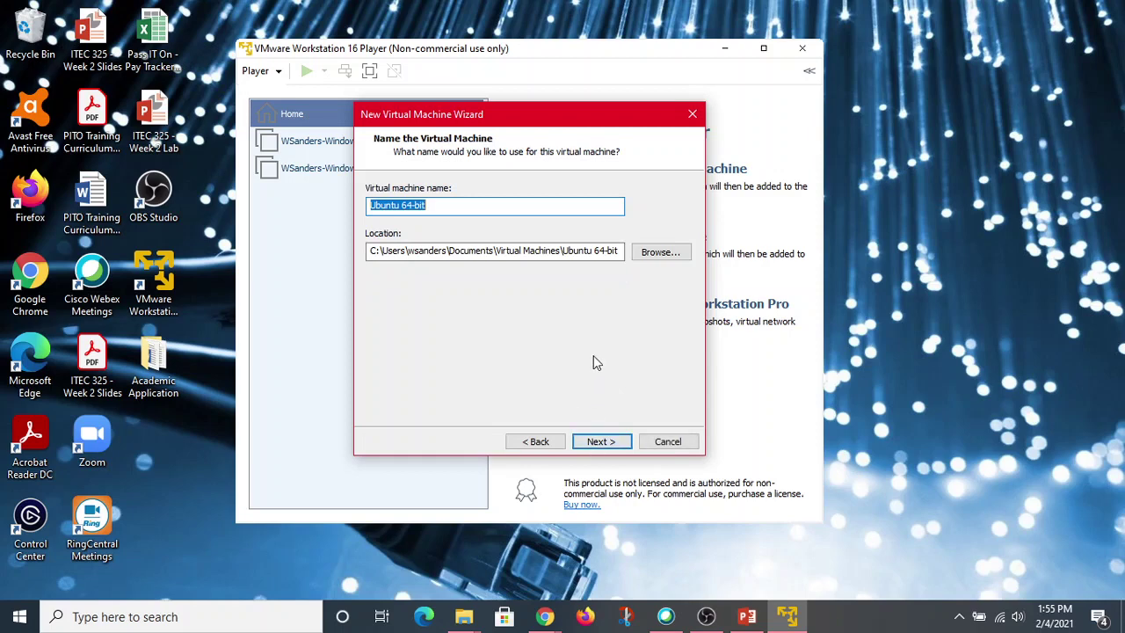
Rename the machine to the user's name plus '-UbuntuClient' and continue to disk capacity.
key(BackSpace)
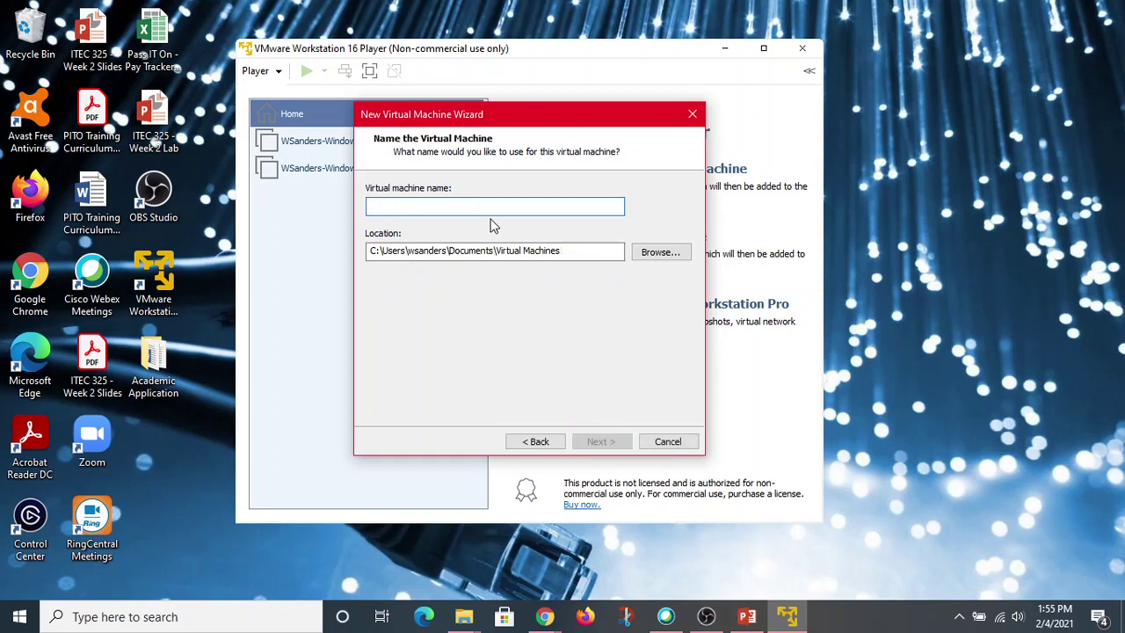
text(W)
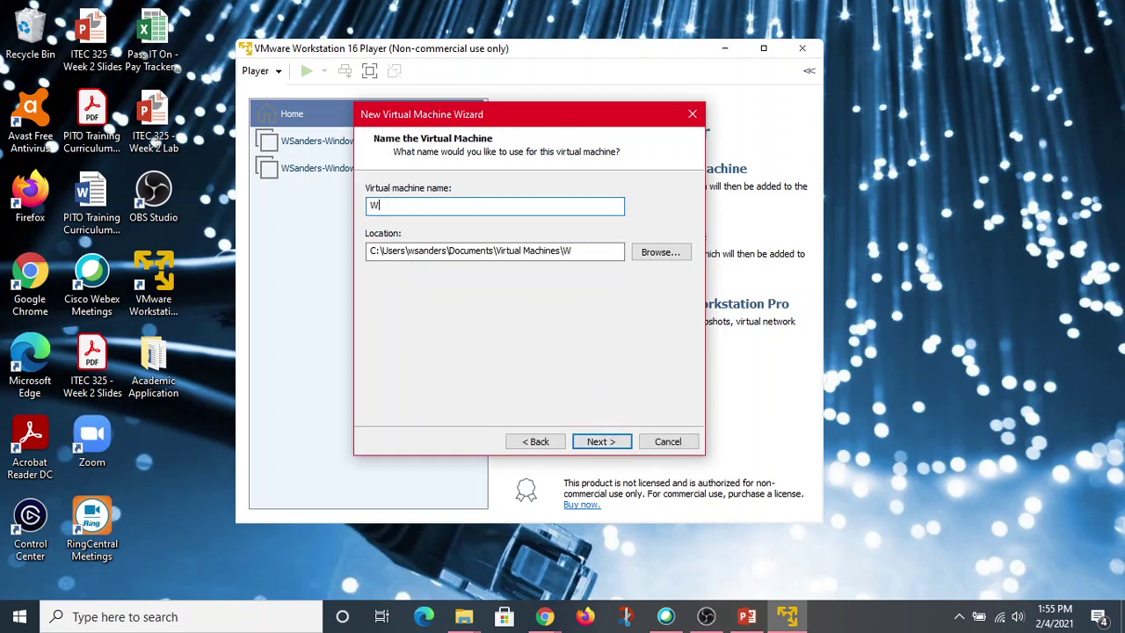
text(sSanders-Unbut)
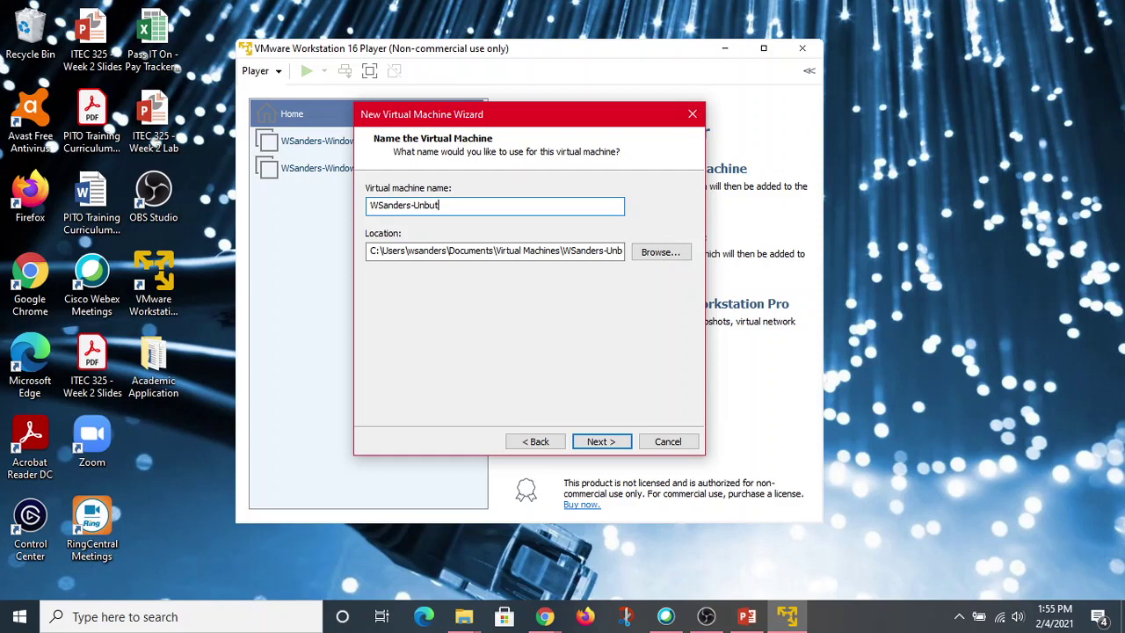
key(BackSpace)
key(BackSpace)
key(BackSpace)
key(BackSpace)
text(b)
text(untuClient)
click(607, 441)
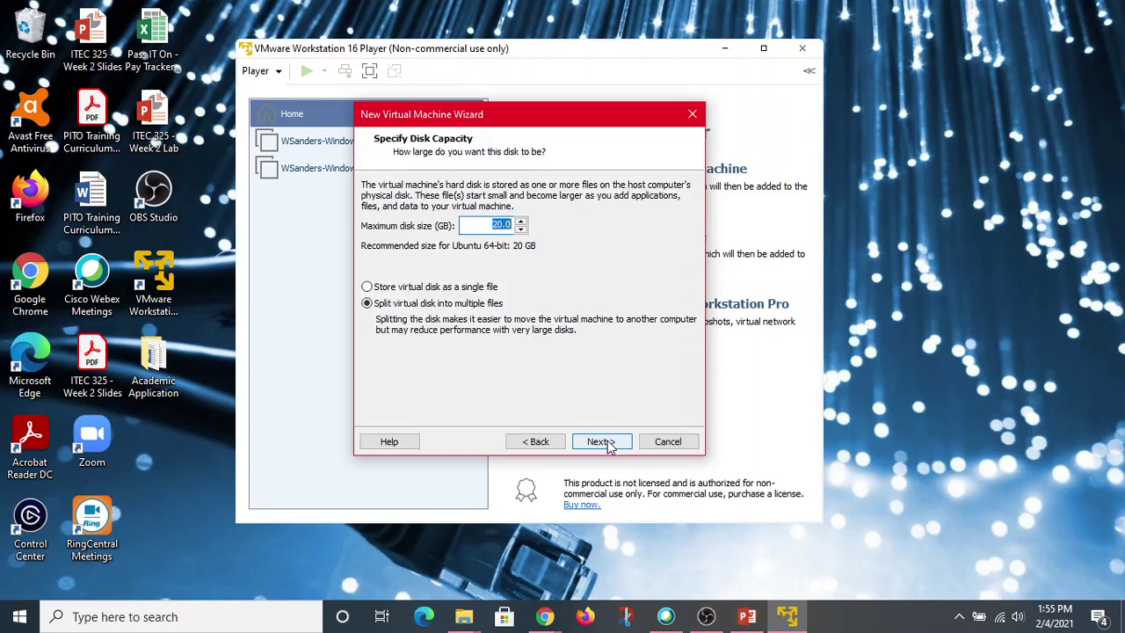
Keep the 20 GB split disk, finish creating the Ubuntu Client VM, and close the VT-x error.
click(607, 444)
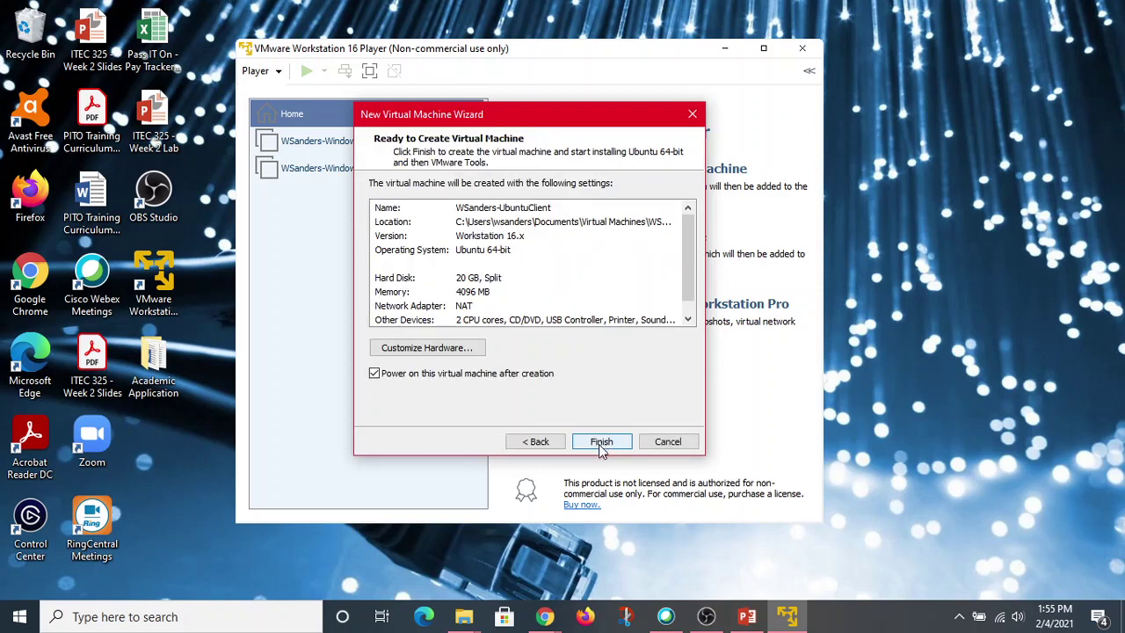
click(601, 443)
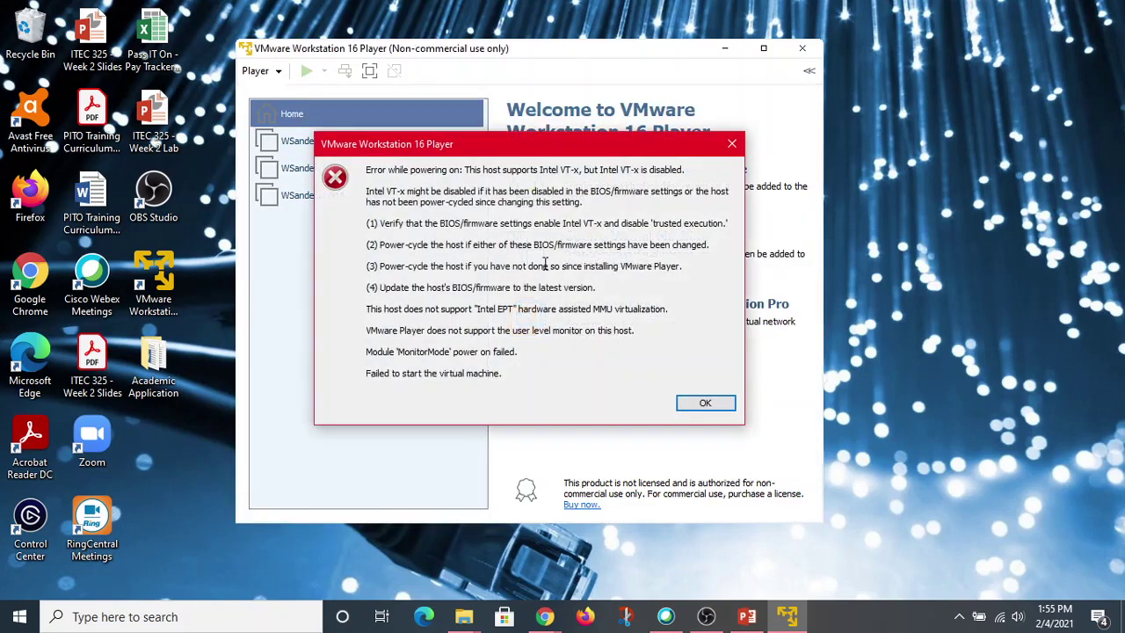
click(735, 148)
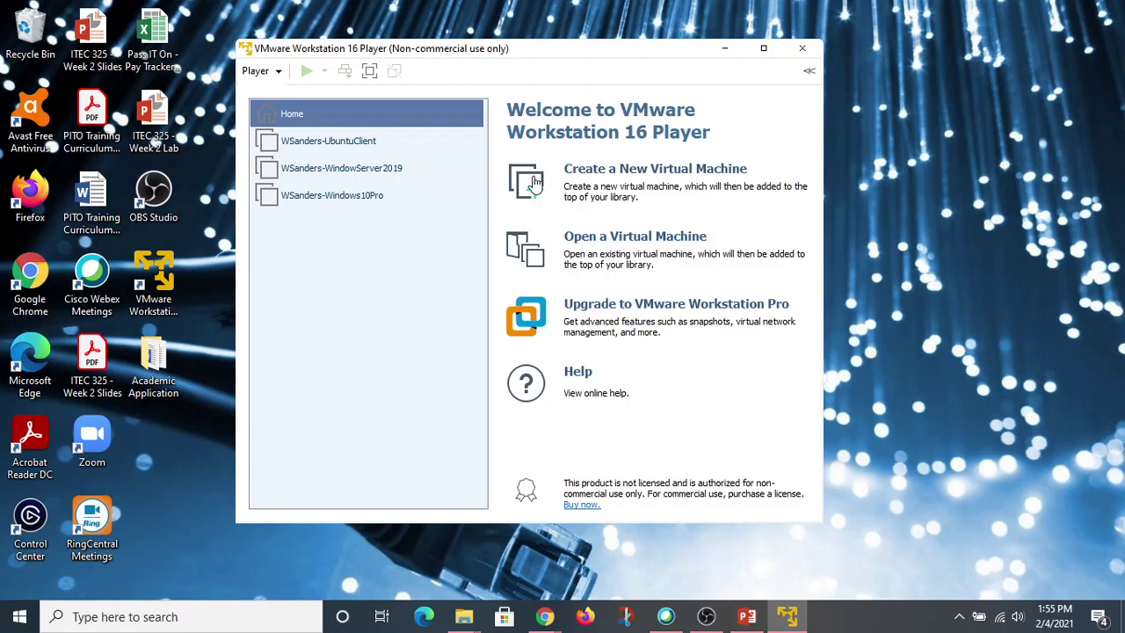
Start a new virtual machine using the ubuntu-20.04.1-live-server-amd64 (1) ISO as installer.
click(660, 174)
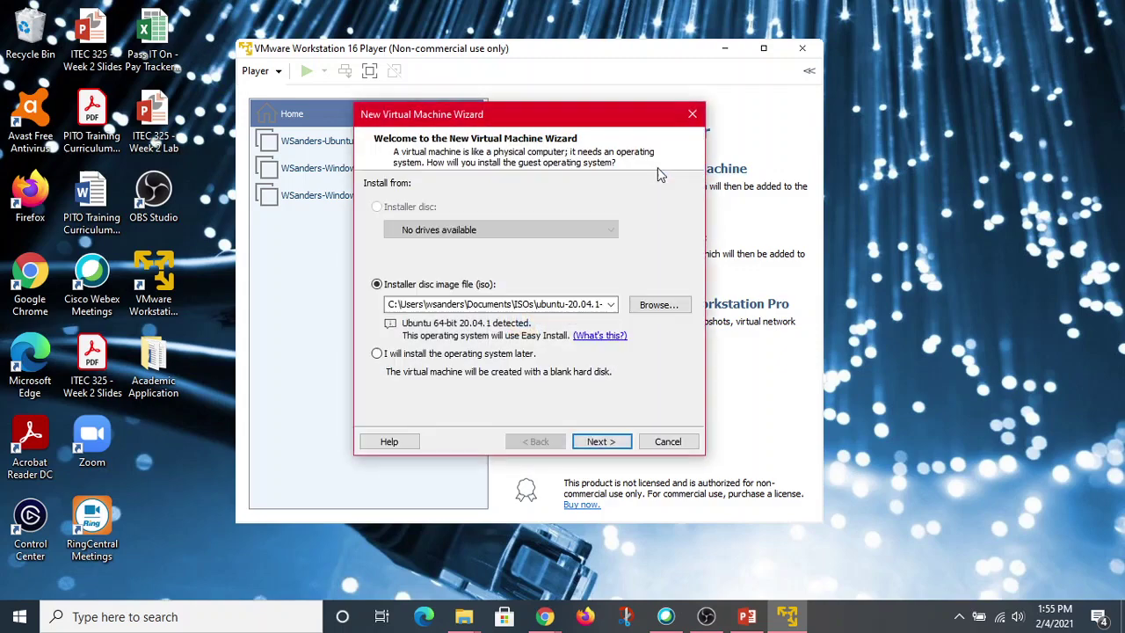
click(665, 304)
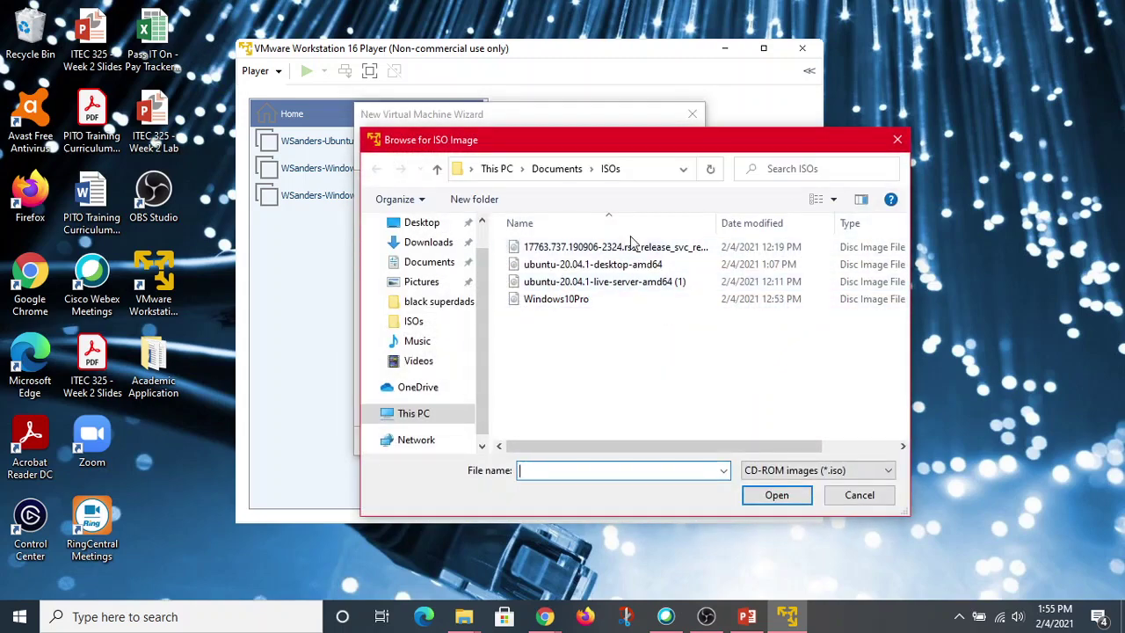
click(610, 286)
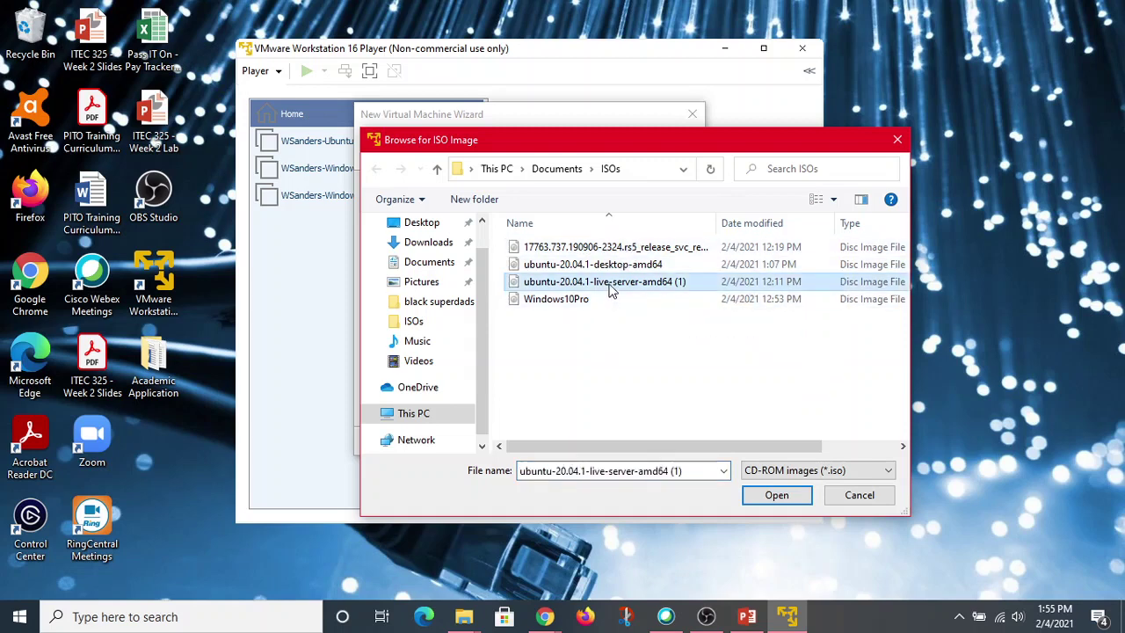
click(773, 494)
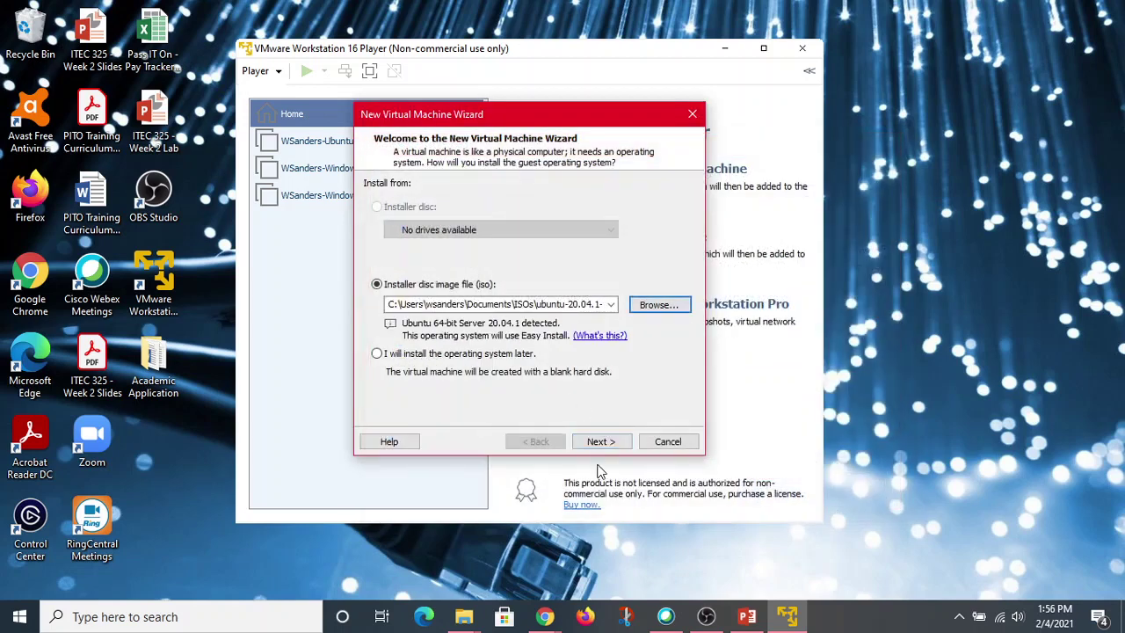
click(602, 442)
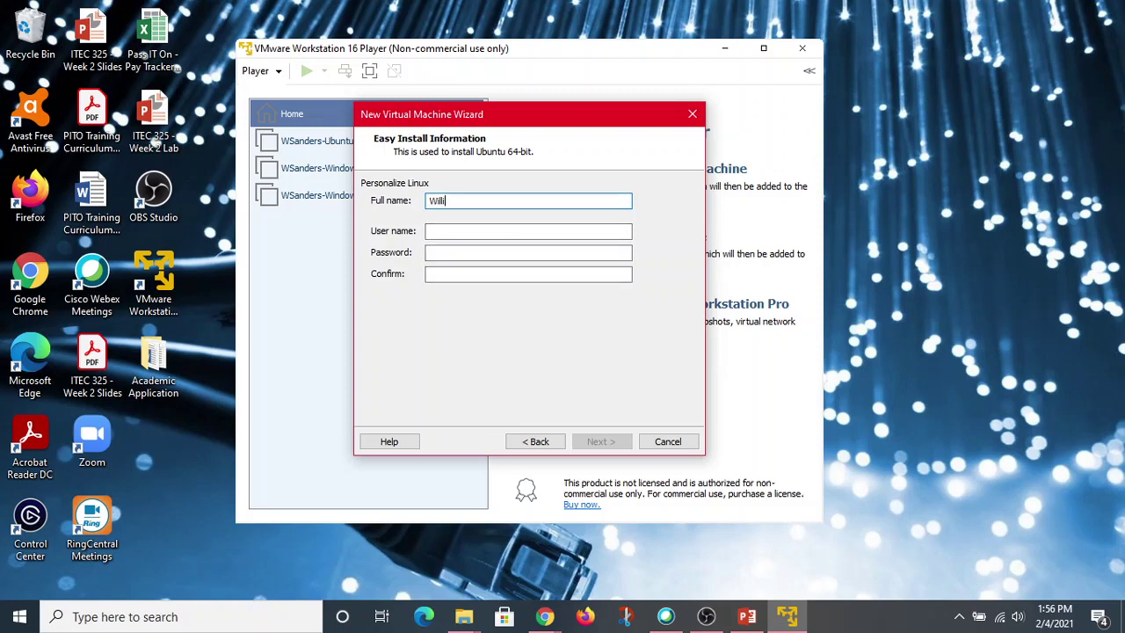
Fill in Easy Install with the user's full name, username and password, confirmed twice.
text(Willie Sanders)
text(wsanders)
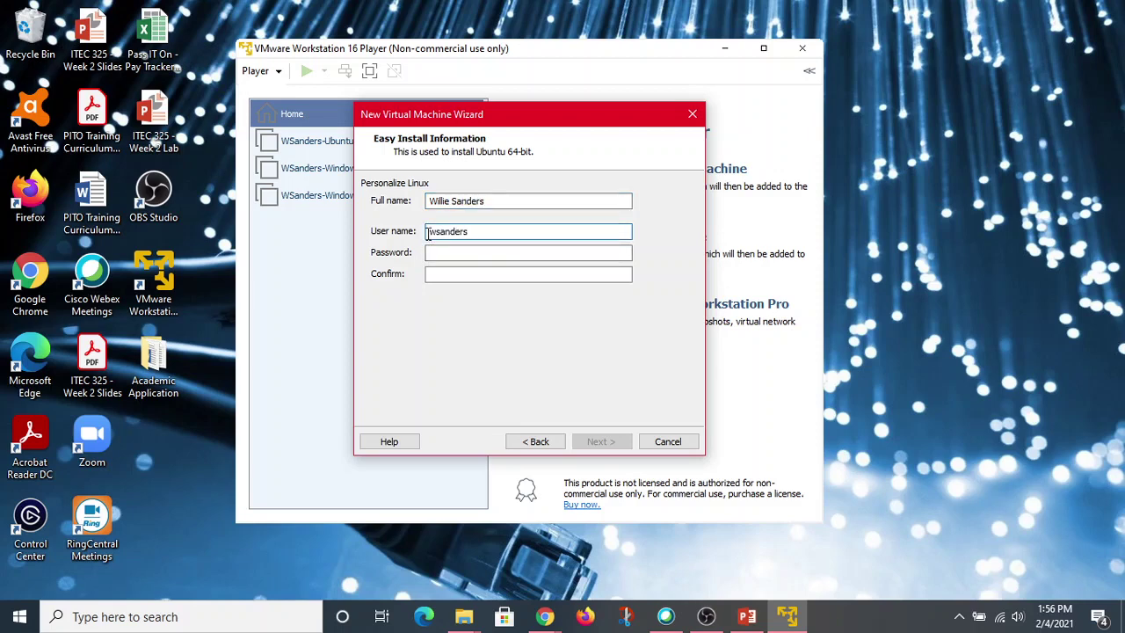
click(476, 253)
text(*****)
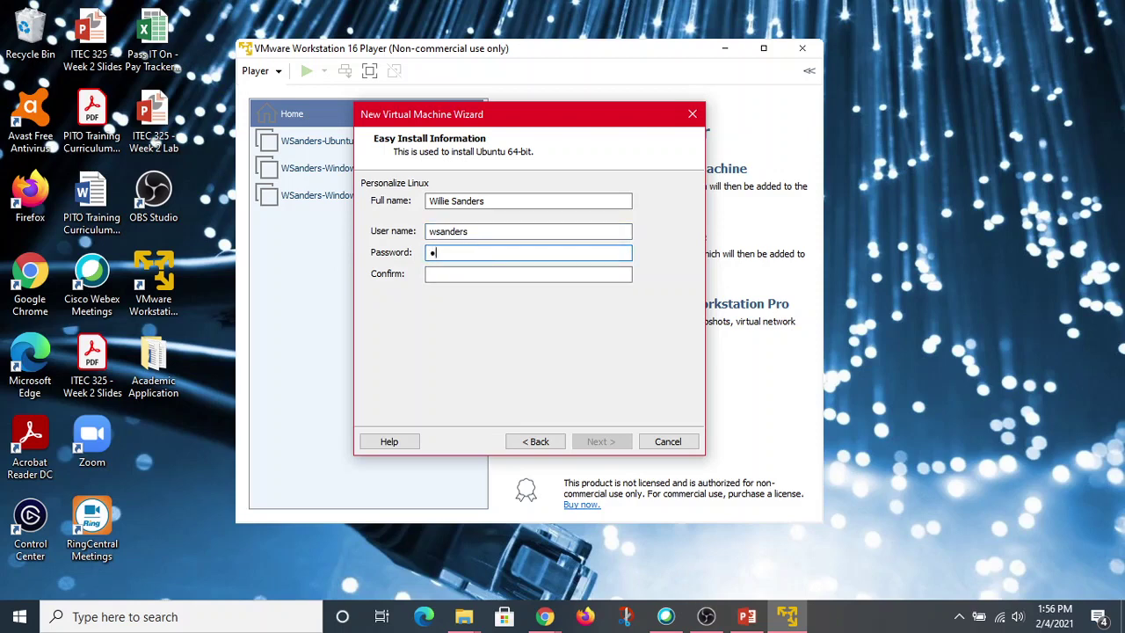
text(****)
click(466, 273)
text(*****)
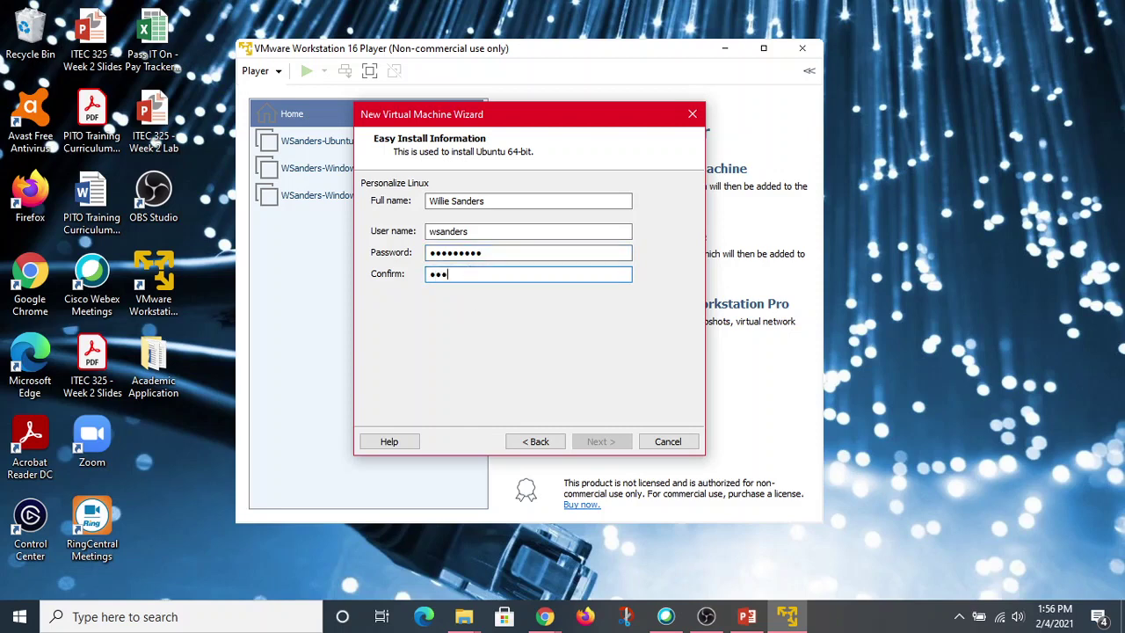
text(****)
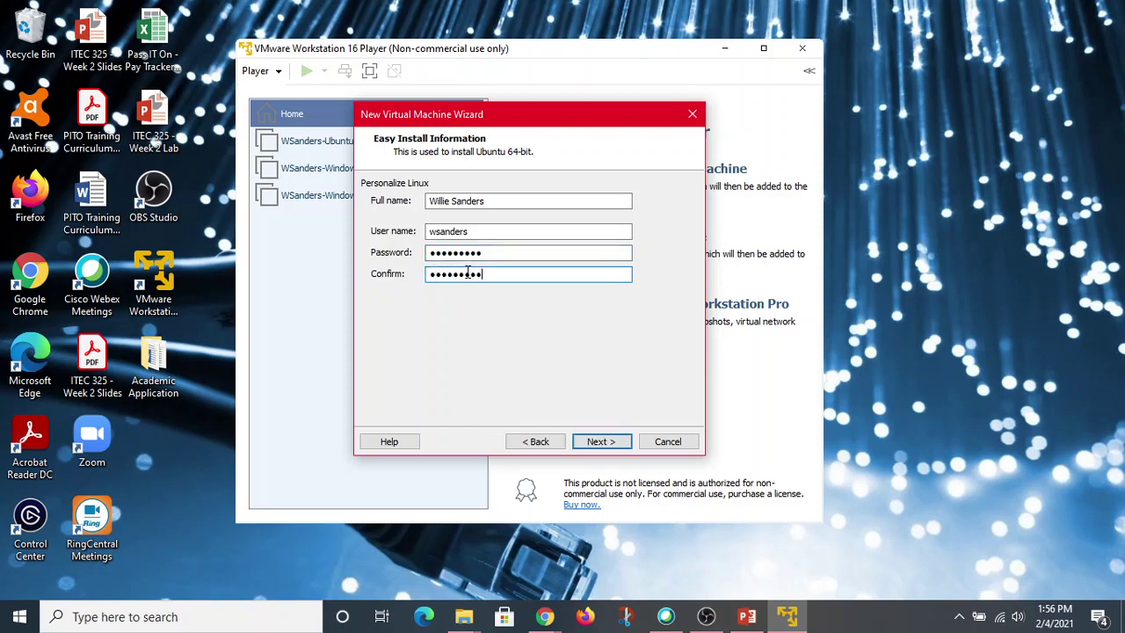
click(603, 441)
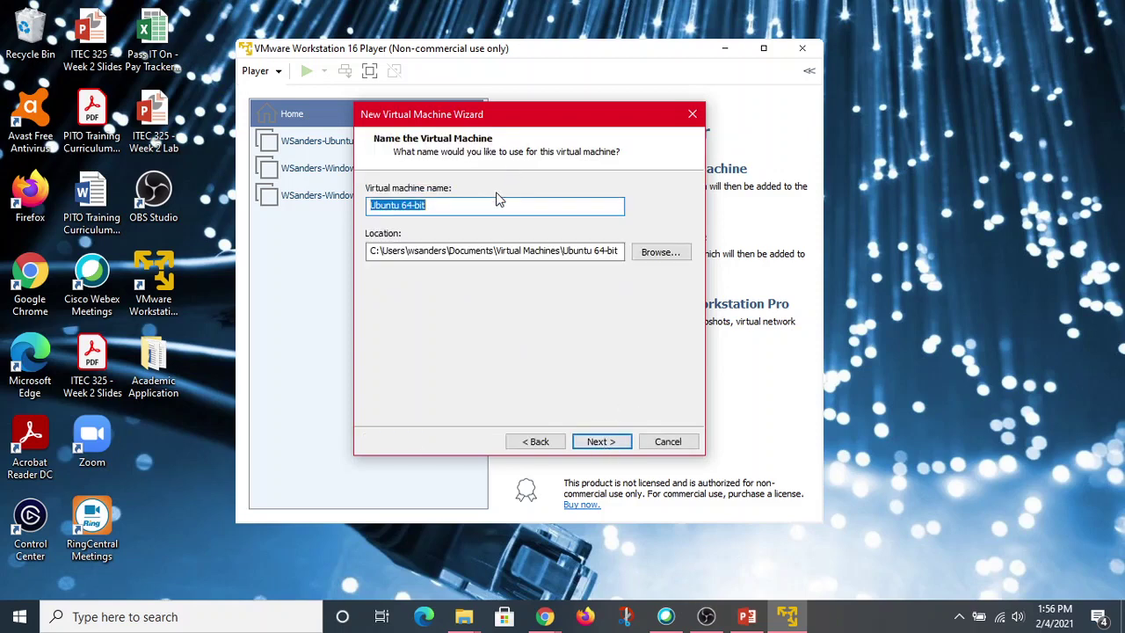
Name the VM with the user's surname plus '-UbuntuServer' and keep the 20 GB disk.
key(BackSpace)
text(Ub)
key(BackSpace)
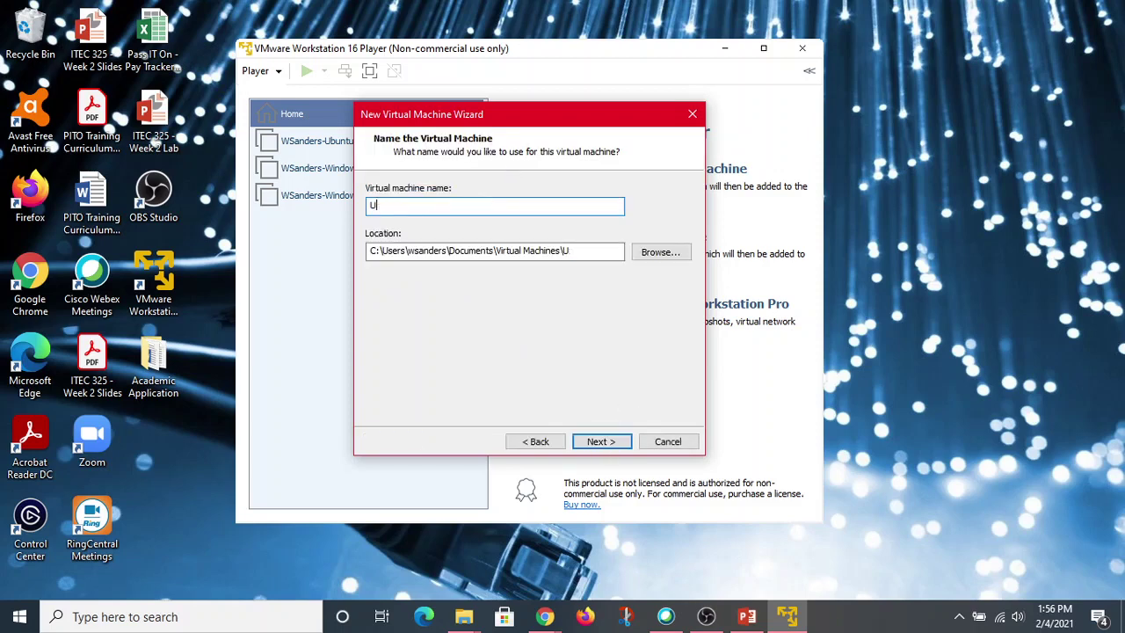
key(BackSpace)
text(Wsander)
key(BackSpace)
key(BackSpace)
key(BackSpace)
key(BackSpace)
key(BackSpace)
key(BackSpace)
text(Sanders)
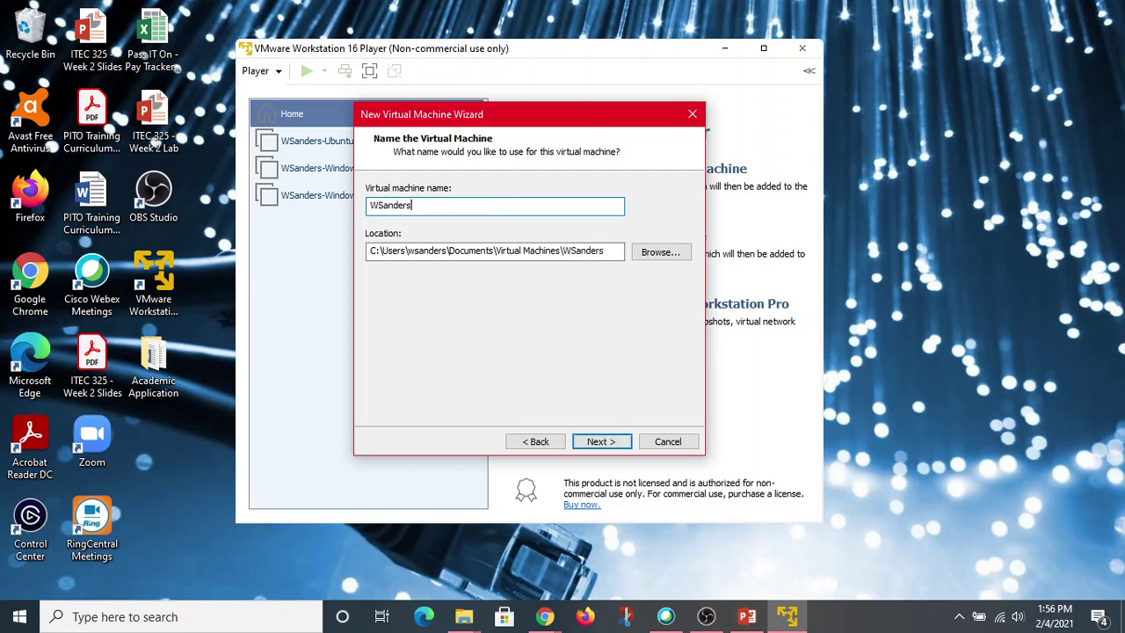
text(-UbuntuServer)
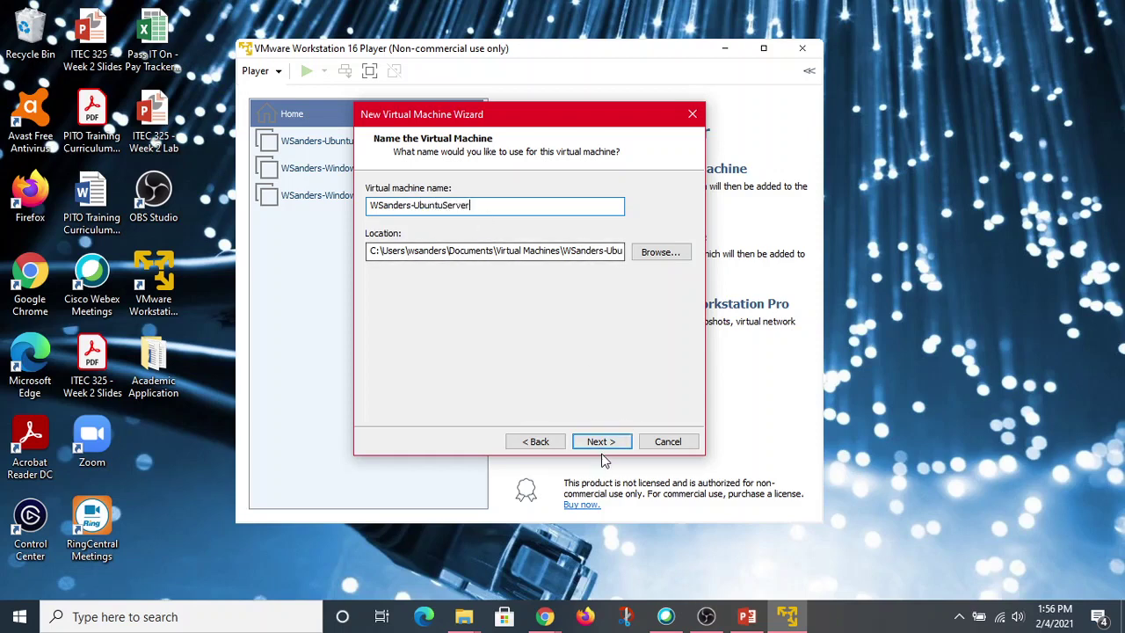
click(601, 440)
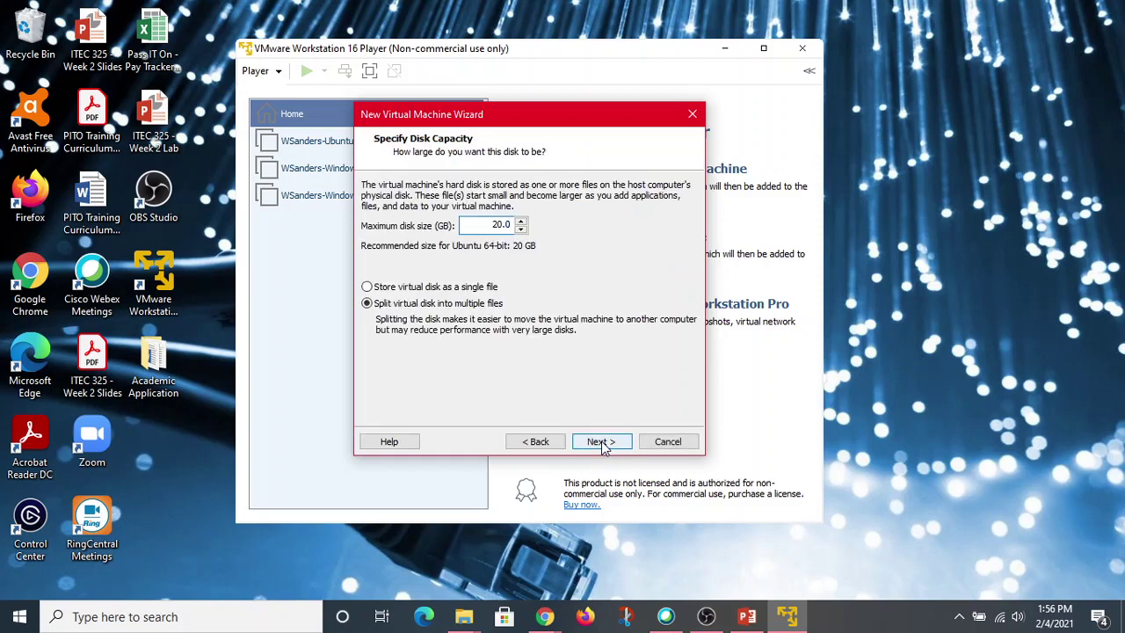
click(602, 442)
Finish the wizard to create the Ubuntu Server virtual machine.
click(602, 443)
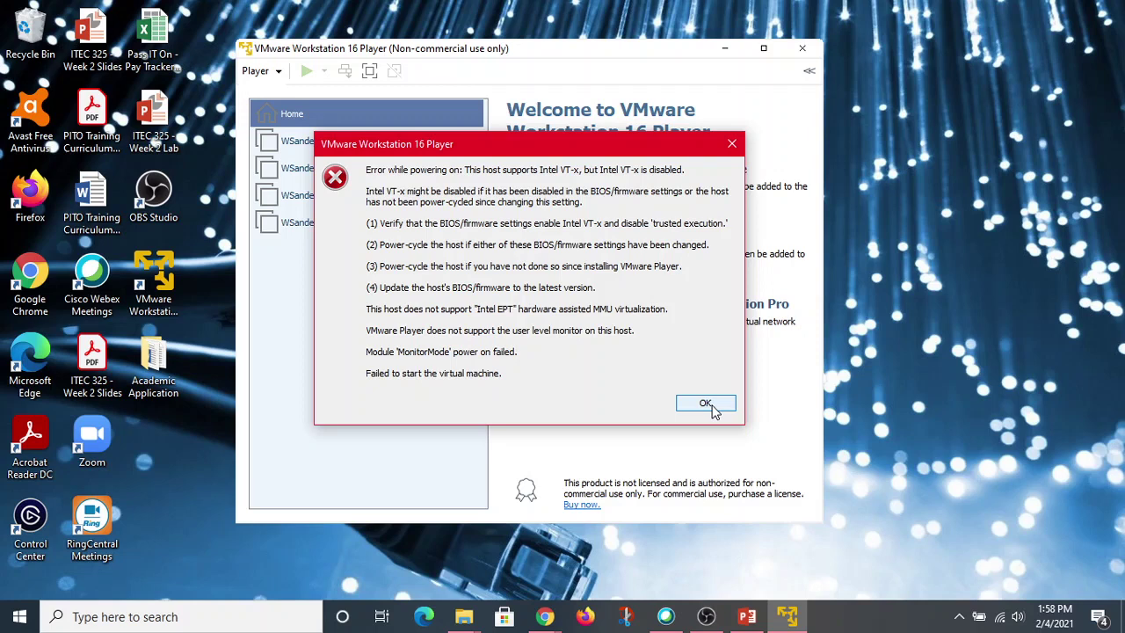
click(716, 406)
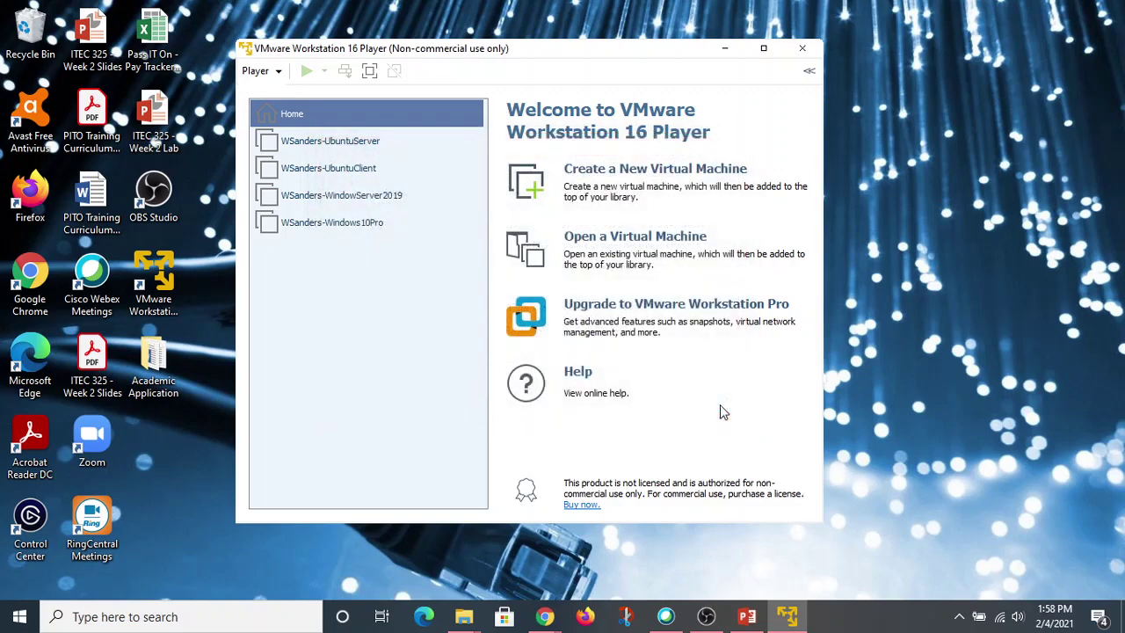